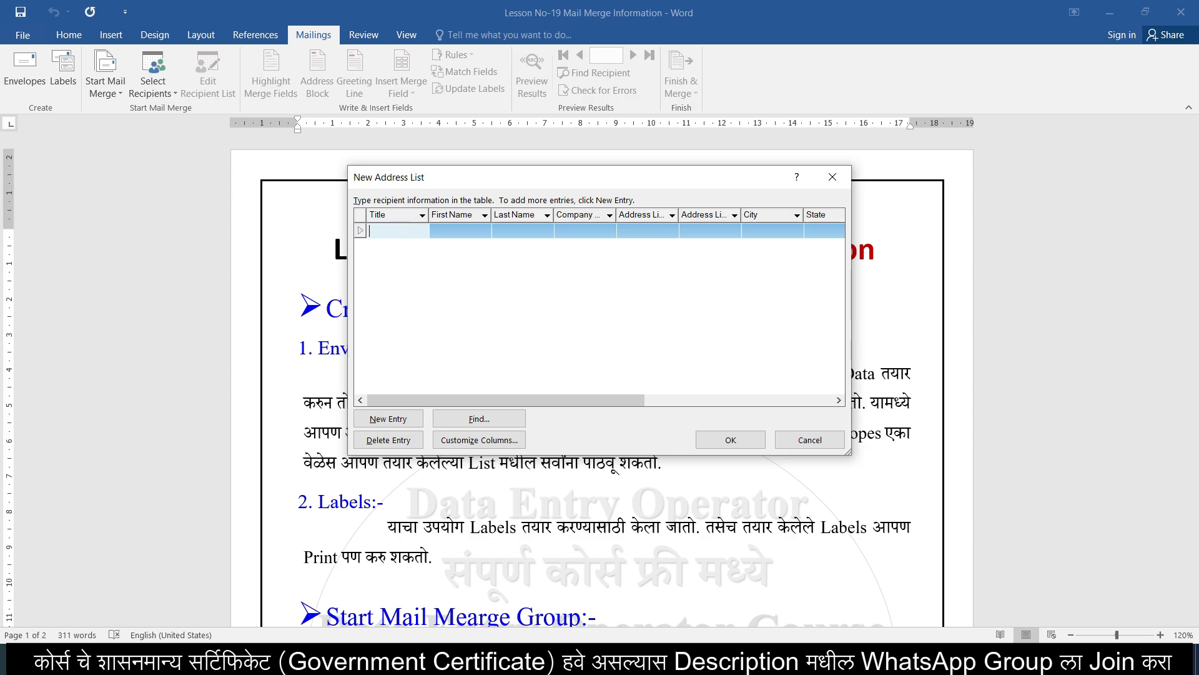
- Delete the Address Line 1, Company Name and Last Name fields from the new address list's columns
{"action": "left_click", "coordinate": [458, 439]}
{"action": "left_click", "coordinate": [500, 278]}
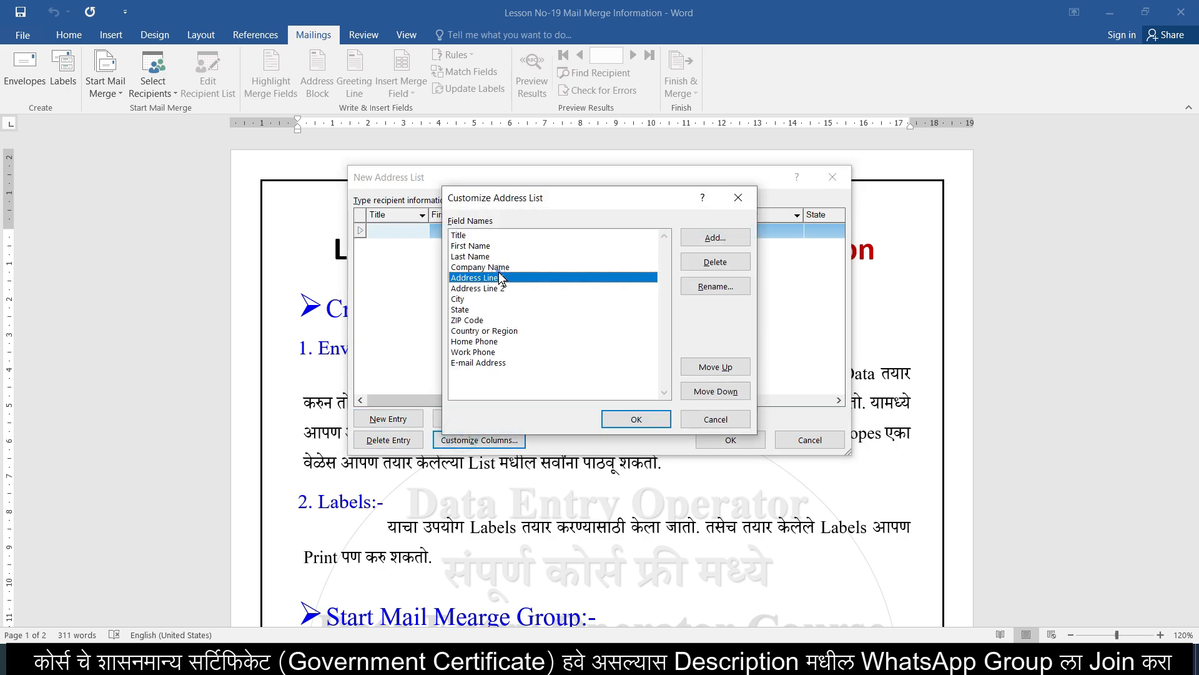
{"action": "left_click", "coordinate": [710, 261]}
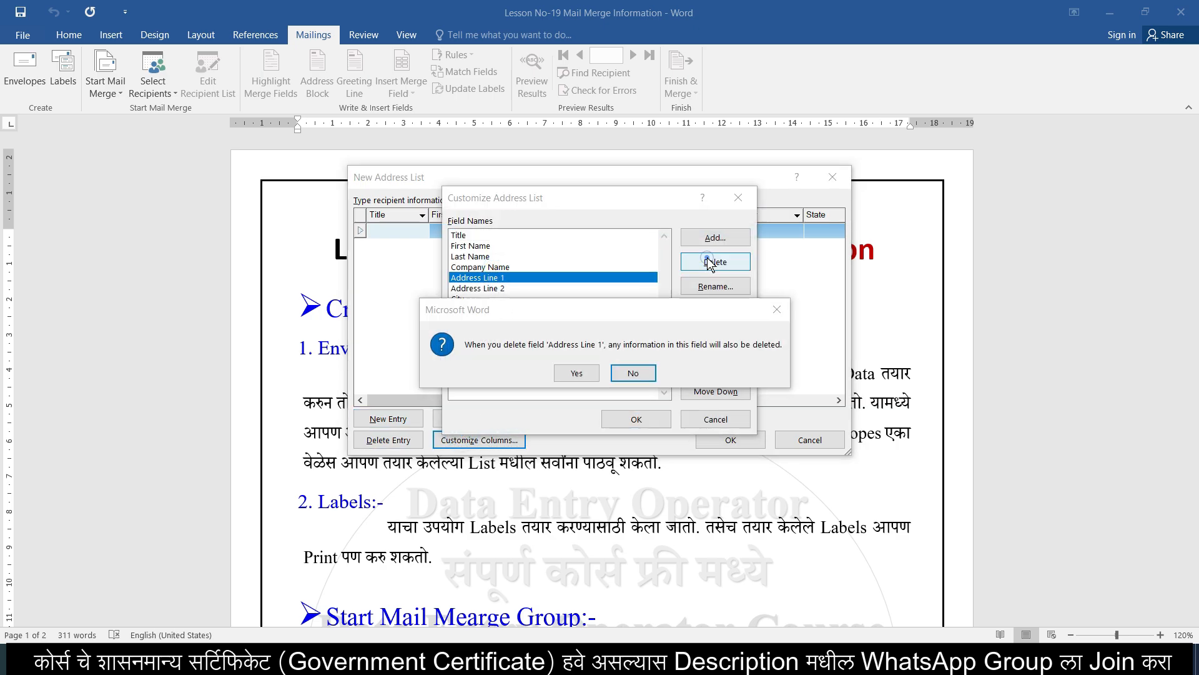
{"action": "left_click", "coordinate": [572, 374]}
{"action": "left_click", "coordinate": [725, 262]}
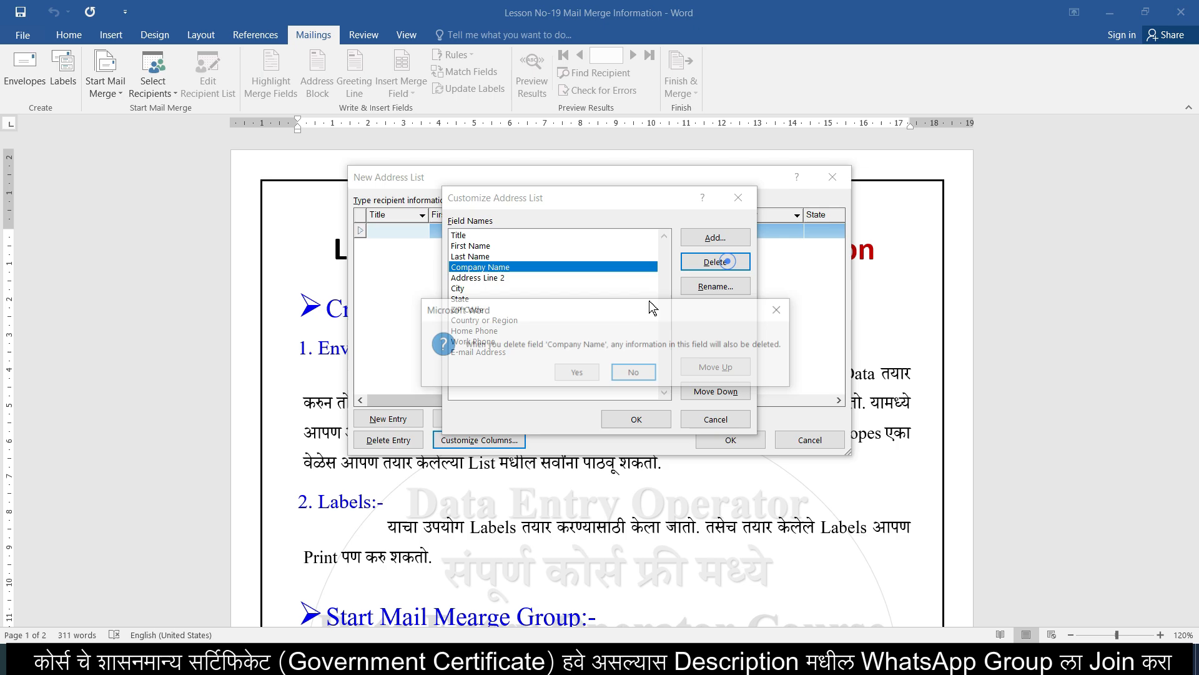
{"action": "left_click", "coordinate": [575, 374]}
{"action": "left_click", "coordinate": [704, 261]}
{"action": "left_click", "coordinate": [579, 366]}
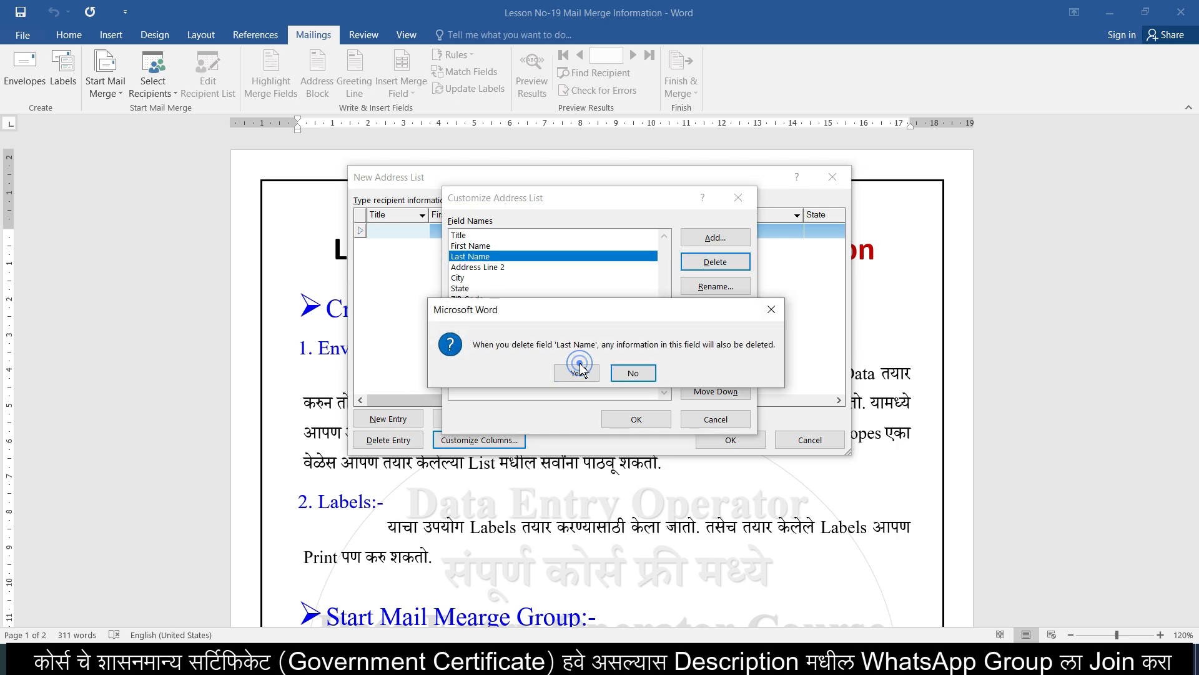
- Delete the ZIP Code, Work Phone and Country or Region fields from the address list
{"action": "left_click", "coordinate": [494, 288]}
{"action": "left_click", "coordinate": [717, 262]}
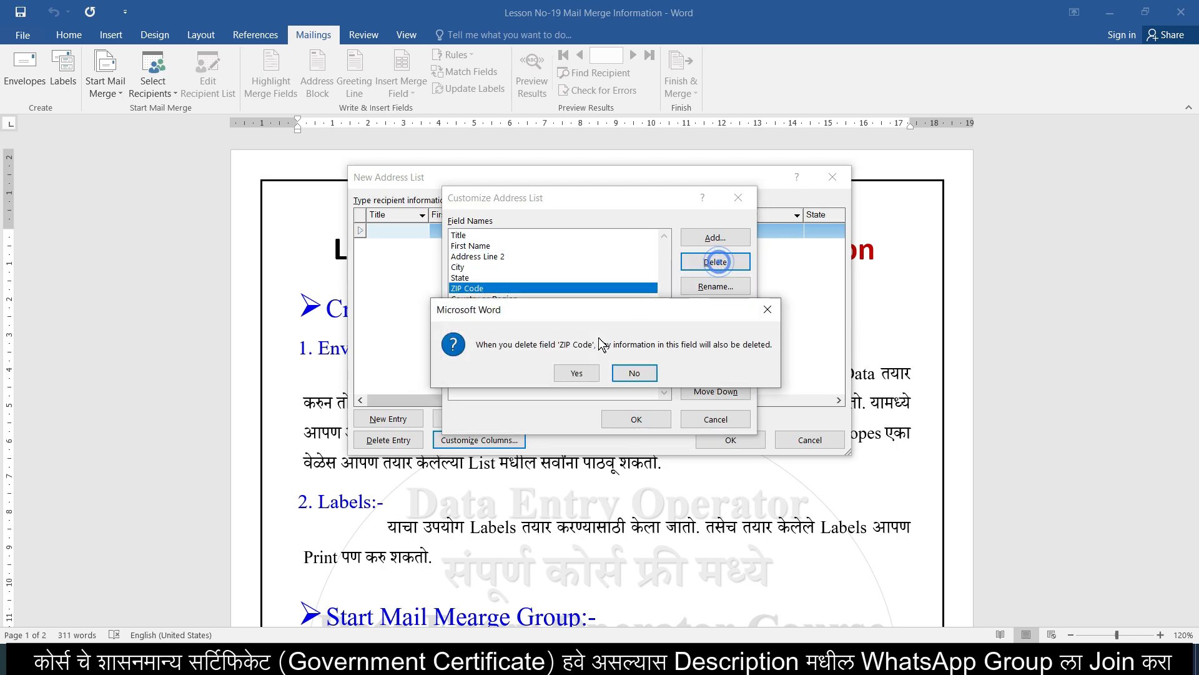
{"action": "left_click", "coordinate": [575, 373]}
{"action": "left_click", "coordinate": [500, 309]}
{"action": "left_click", "coordinate": [712, 261]}
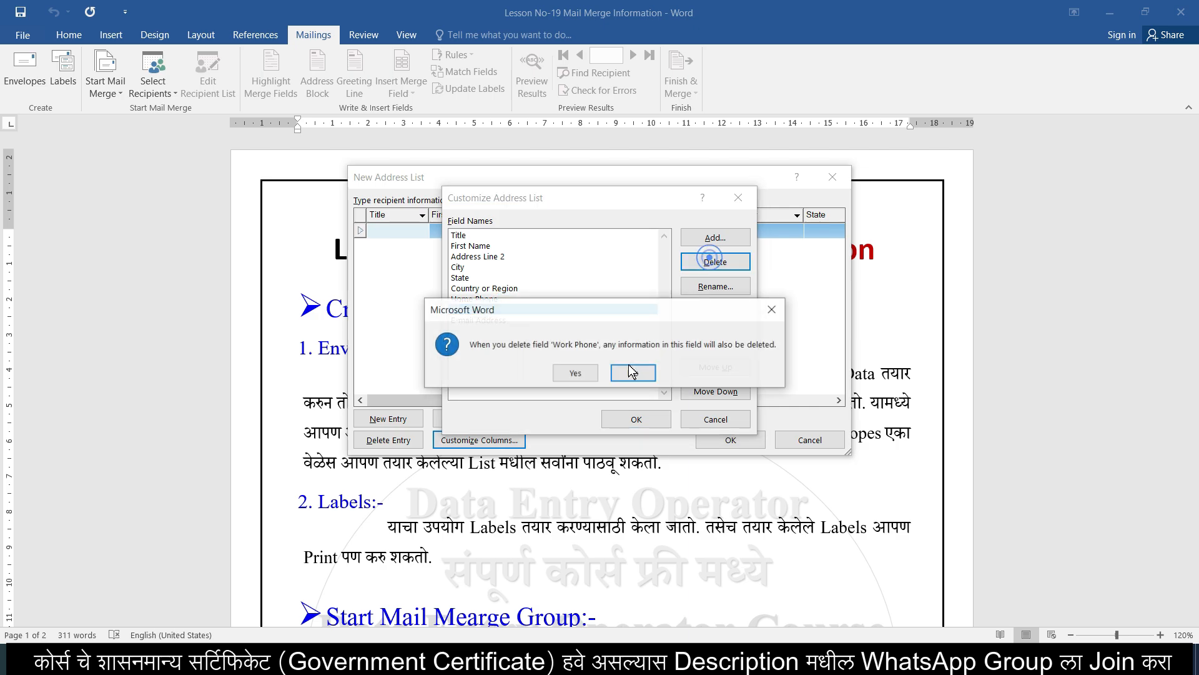
{"action": "left_click", "coordinate": [576, 373]}
{"action": "left_click", "coordinate": [500, 288]}
{"action": "left_click", "coordinate": [705, 261]}
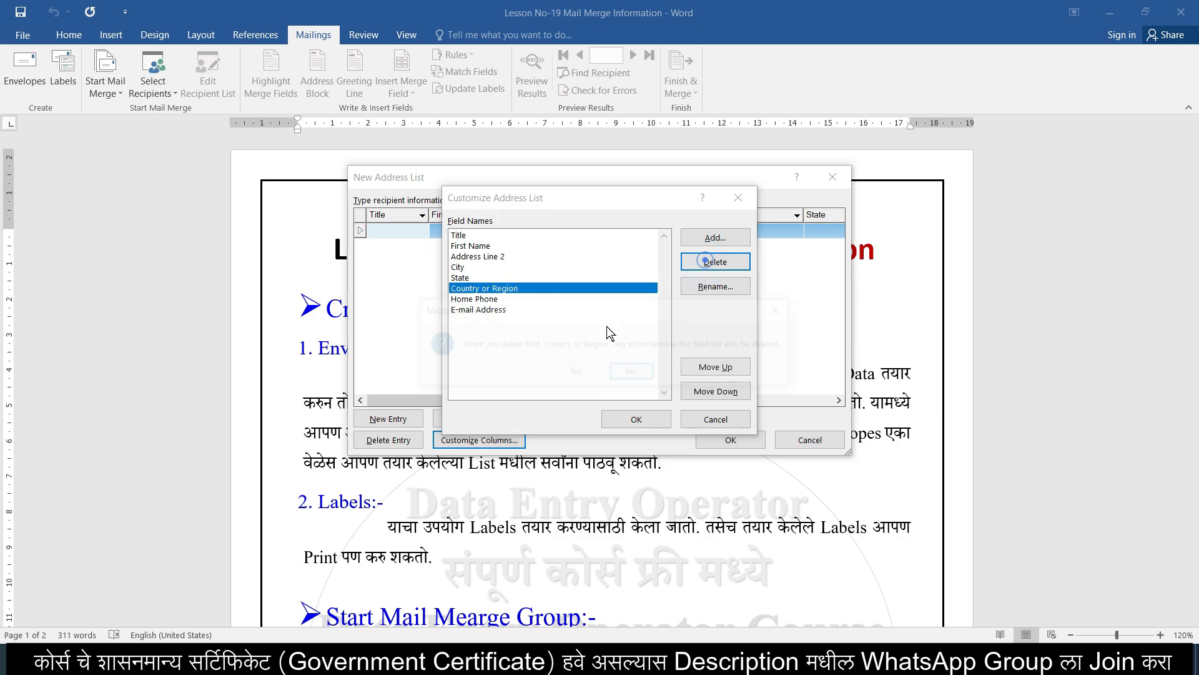
{"action": "left_click", "coordinate": [575, 373]}
- Delete the Home Phone and E-mail Address fields from the address list
{"action": "left_click", "coordinate": [495, 278]}
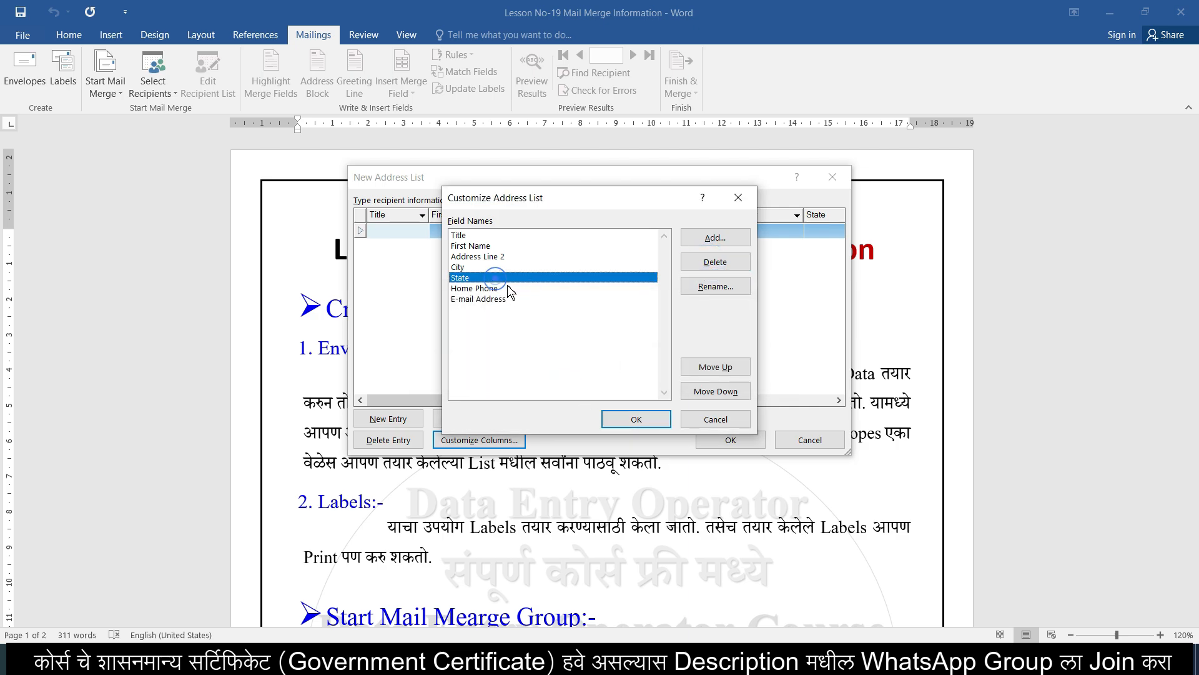
{"action": "left_click", "coordinate": [507, 288]}
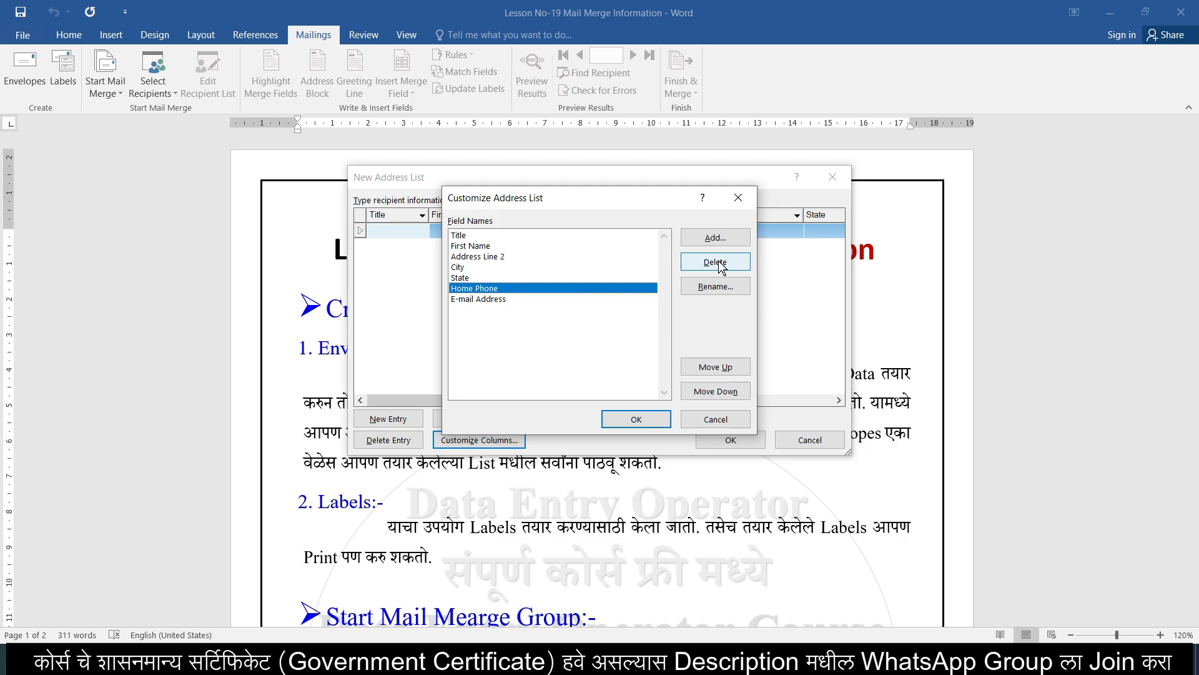
{"action": "left_click", "coordinate": [715, 262]}
{"action": "left_click", "coordinate": [575, 373]}
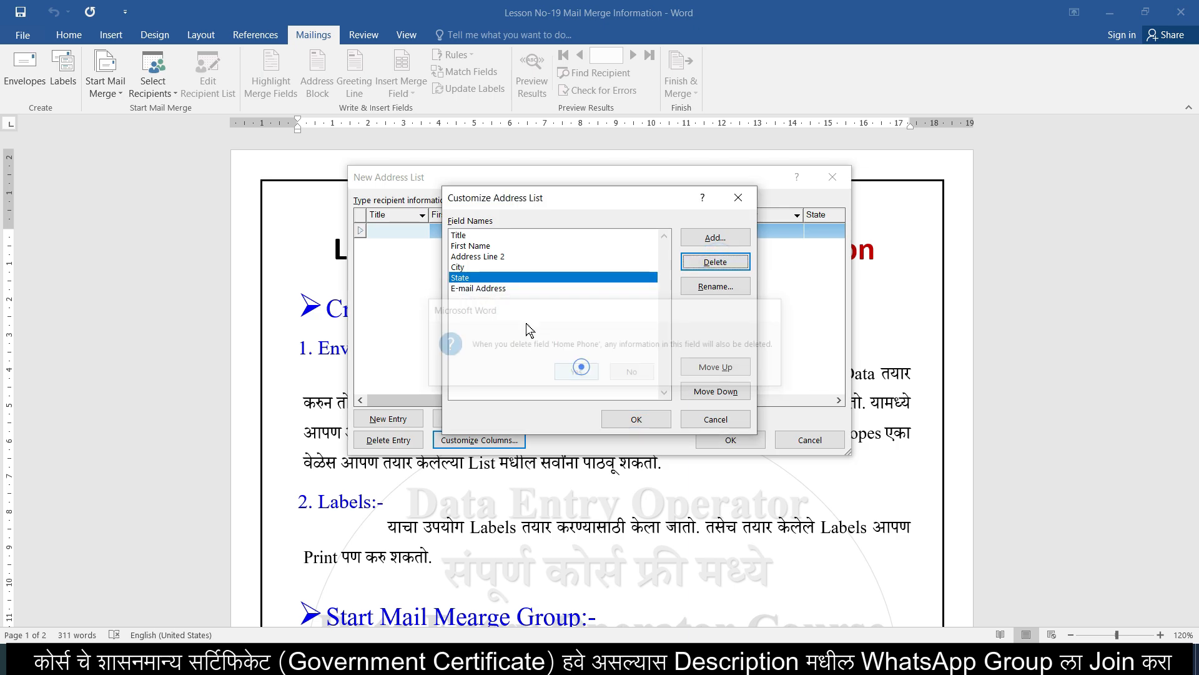
{"action": "left_click", "coordinate": [489, 289]}
{"action": "left_click", "coordinate": [716, 262]}
{"action": "left_click", "coordinate": [576, 373]}
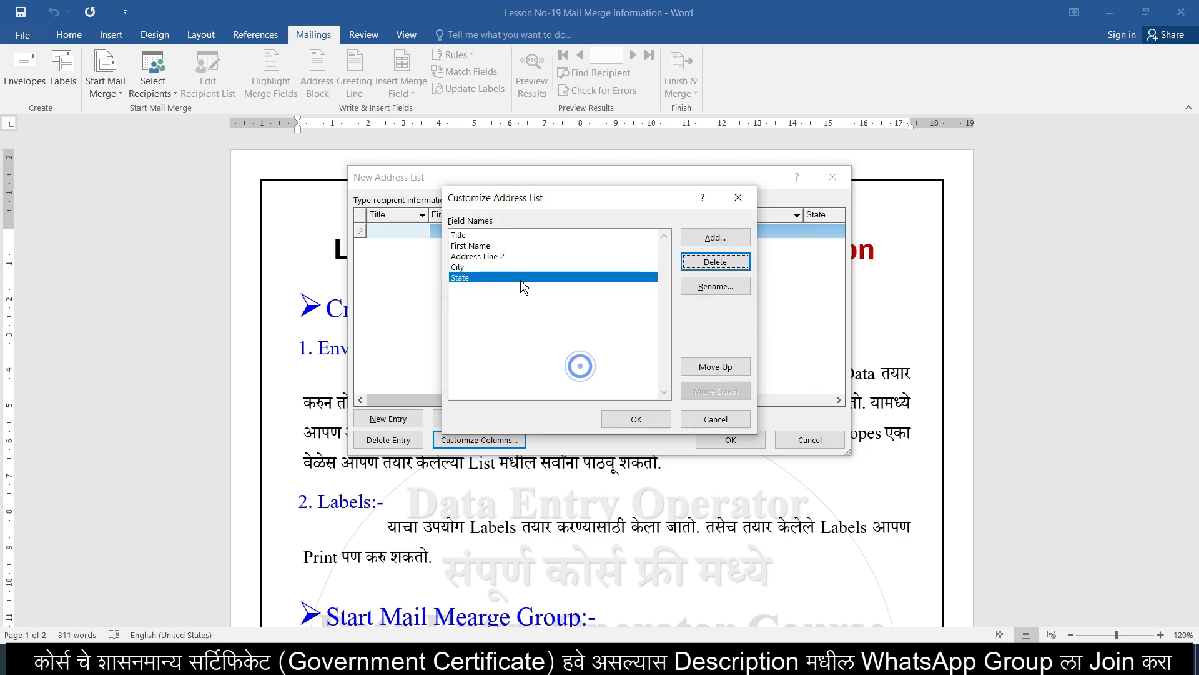
- Delete the State, City and Address Line 2 fields, keeping only Title and First Name
{"action": "left_click", "coordinate": [715, 262]}
{"action": "left_click", "coordinate": [575, 373]}
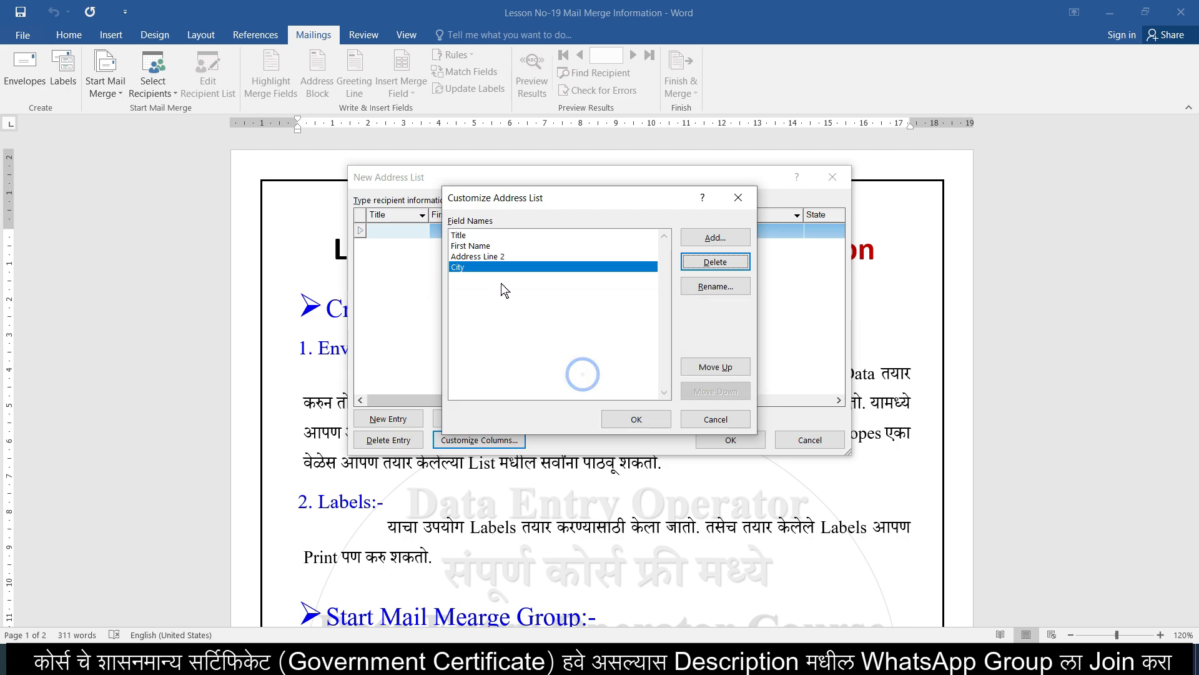
{"action": "left_click", "coordinate": [716, 262]}
{"action": "left_click", "coordinate": [575, 373]}
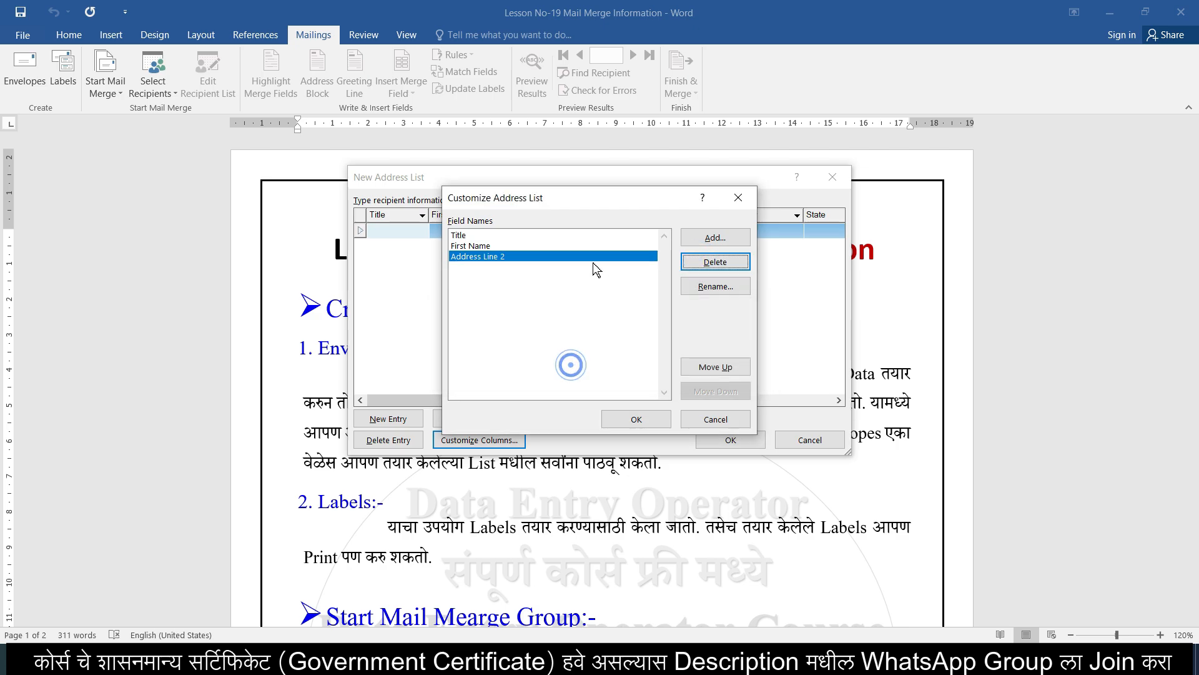
{"action": "left_click", "coordinate": [715, 261]}
{"action": "left_click", "coordinate": [575, 373]}
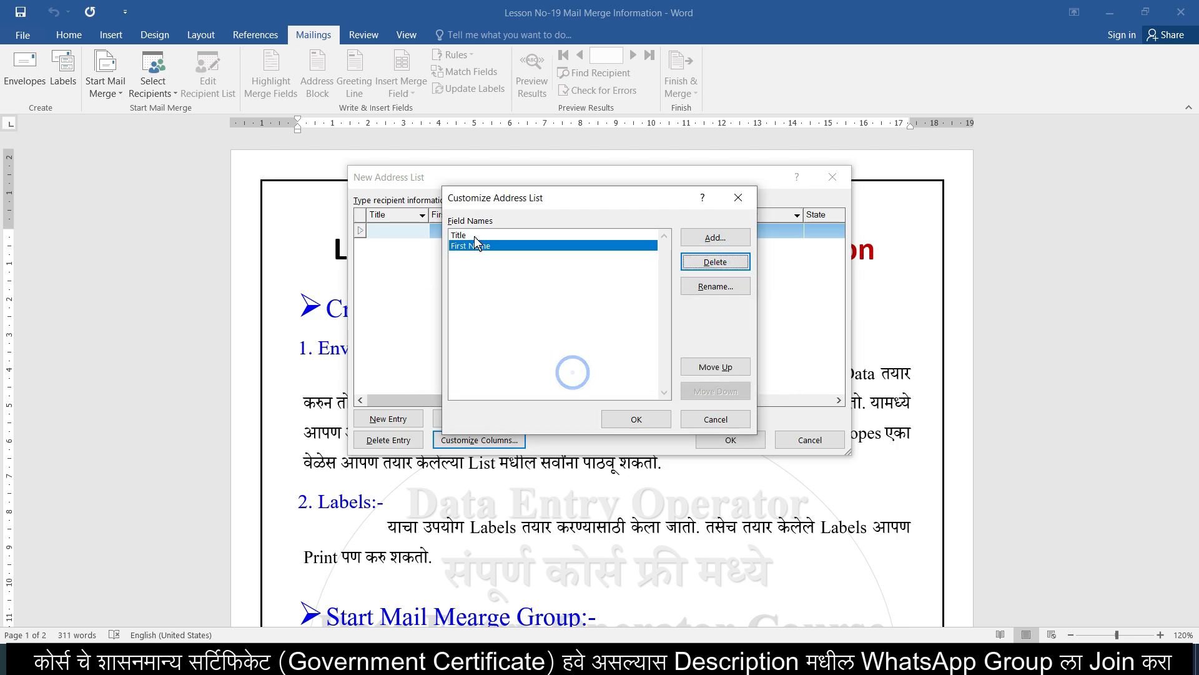
- Rename the Title field of the address list to Name
{"action": "left_click", "coordinate": [475, 235]}
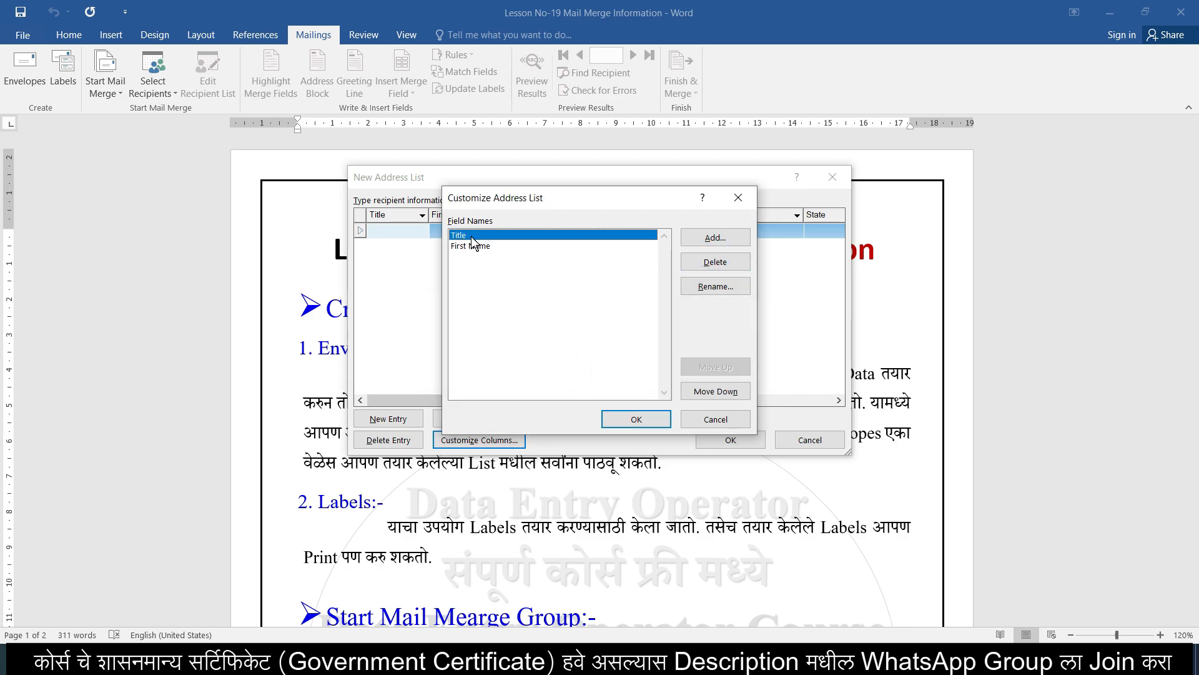
{"action": "left_click", "coordinate": [728, 299]}
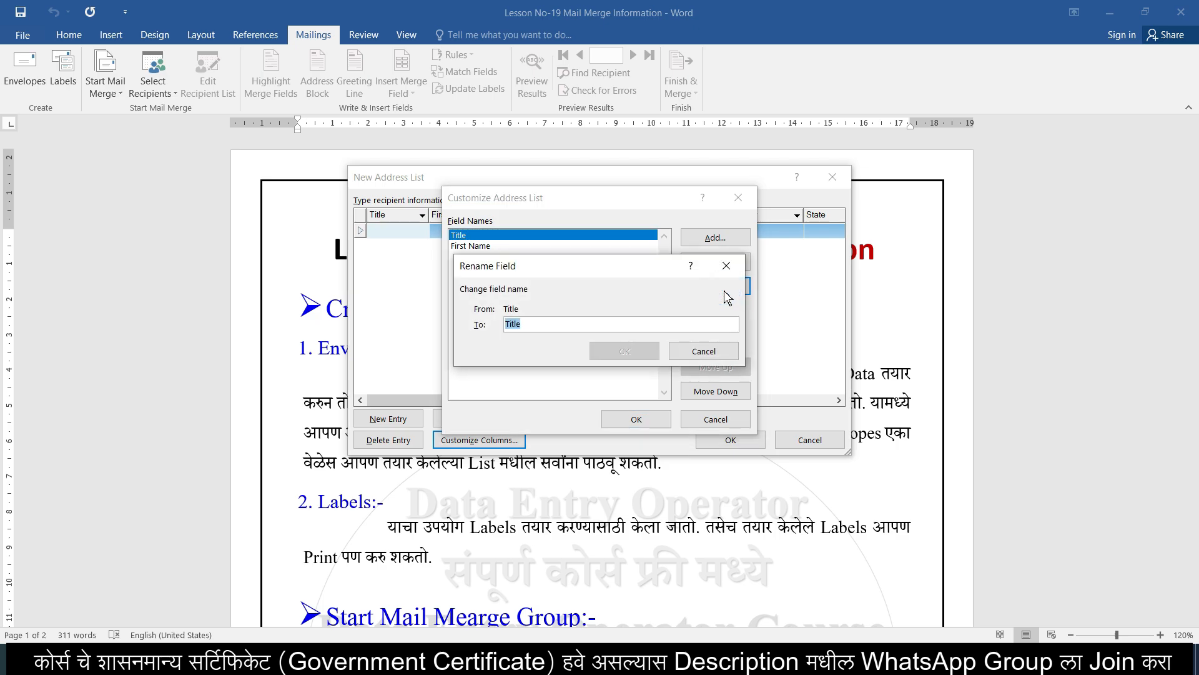
{"action": "type", "text": "Name"}
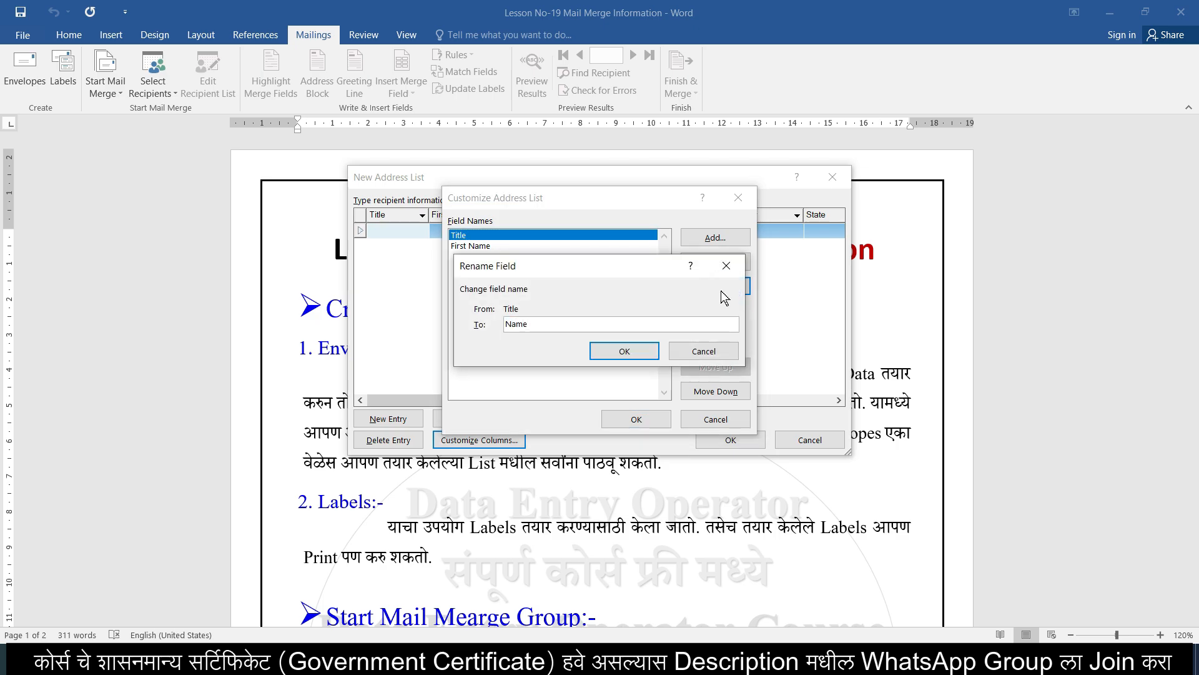
{"action": "left_click", "coordinate": [624, 351]}
- Rename the First Name field to Address and apply the customized columns to the address list
{"action": "left_click", "coordinate": [467, 246]}
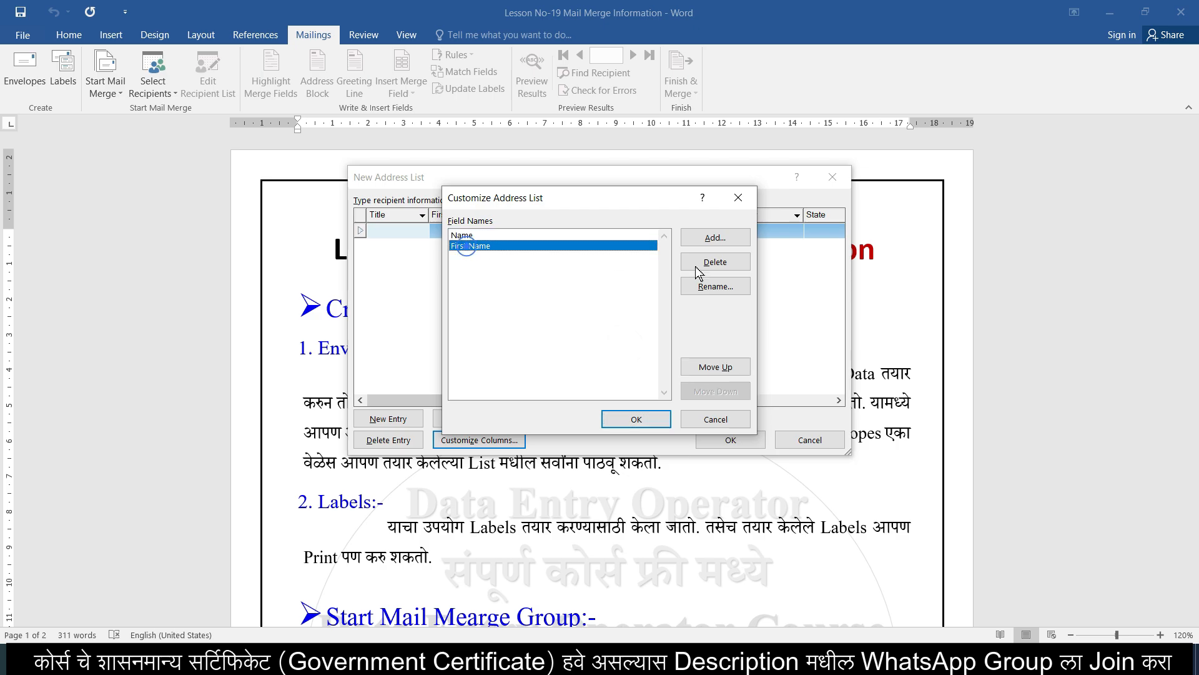
{"action": "left_click", "coordinate": [703, 286]}
{"action": "type", "text": "Address"}
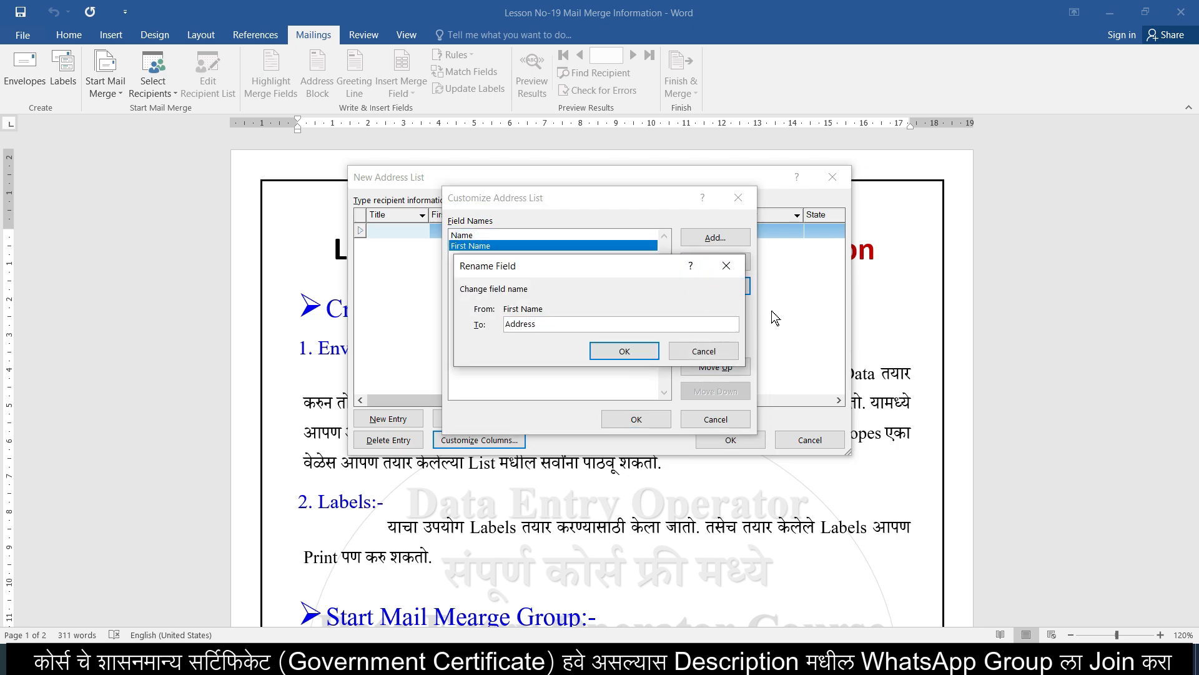
{"action": "left_click", "coordinate": [630, 350]}
{"action": "left_click", "coordinate": [646, 417]}
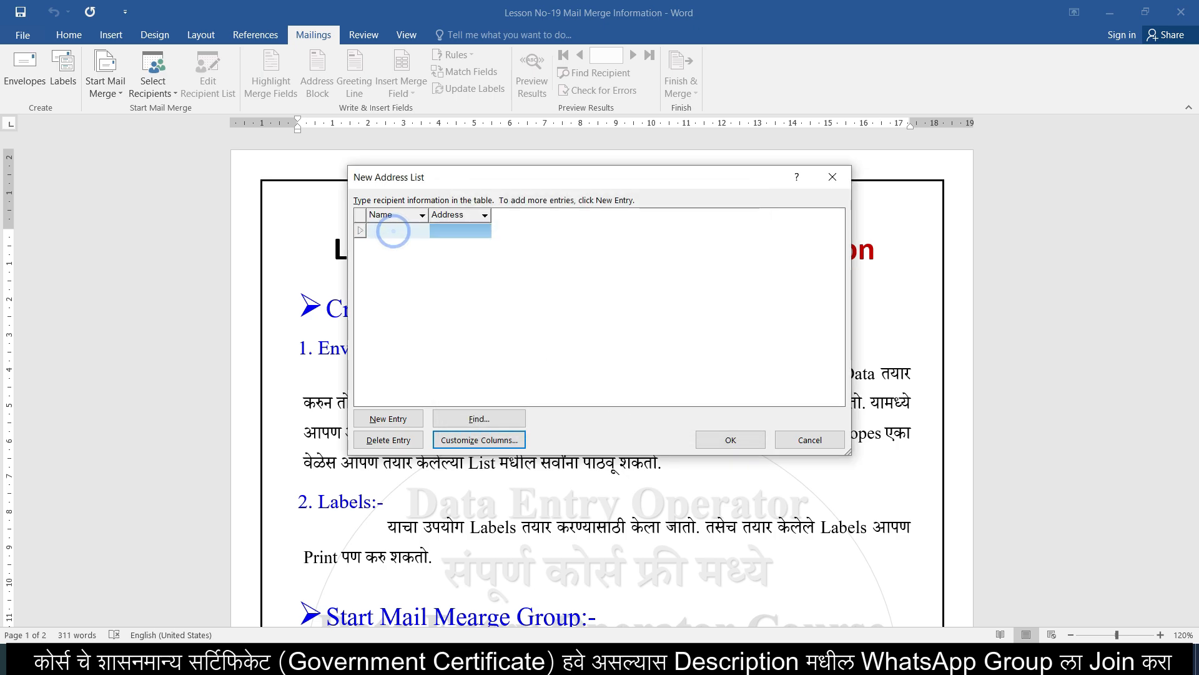
- Fill in the first recipient's full name with Satara as the address, and start a second entry
{"action": "type", "text": "Ram Jadj"}
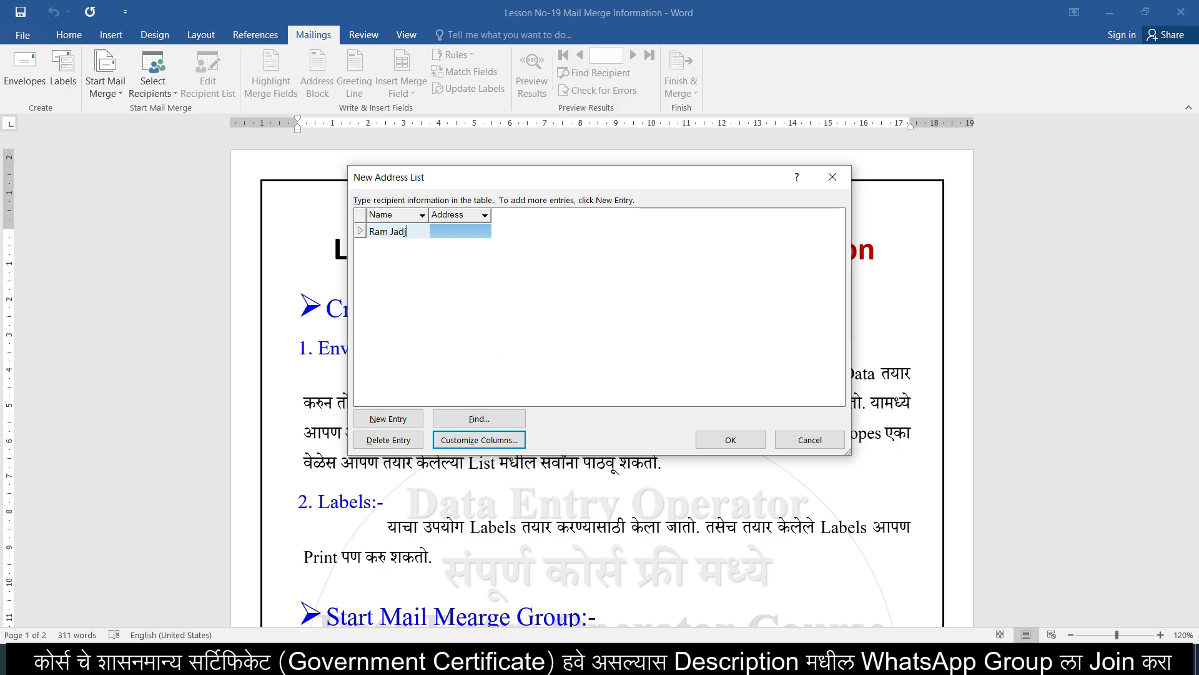
{"action": "key", "text": "BackSpace"}
{"action": "type", "text": "hav"}
{"action": "key", "text": "Tab"}
{"action": "type", "text": "A"}
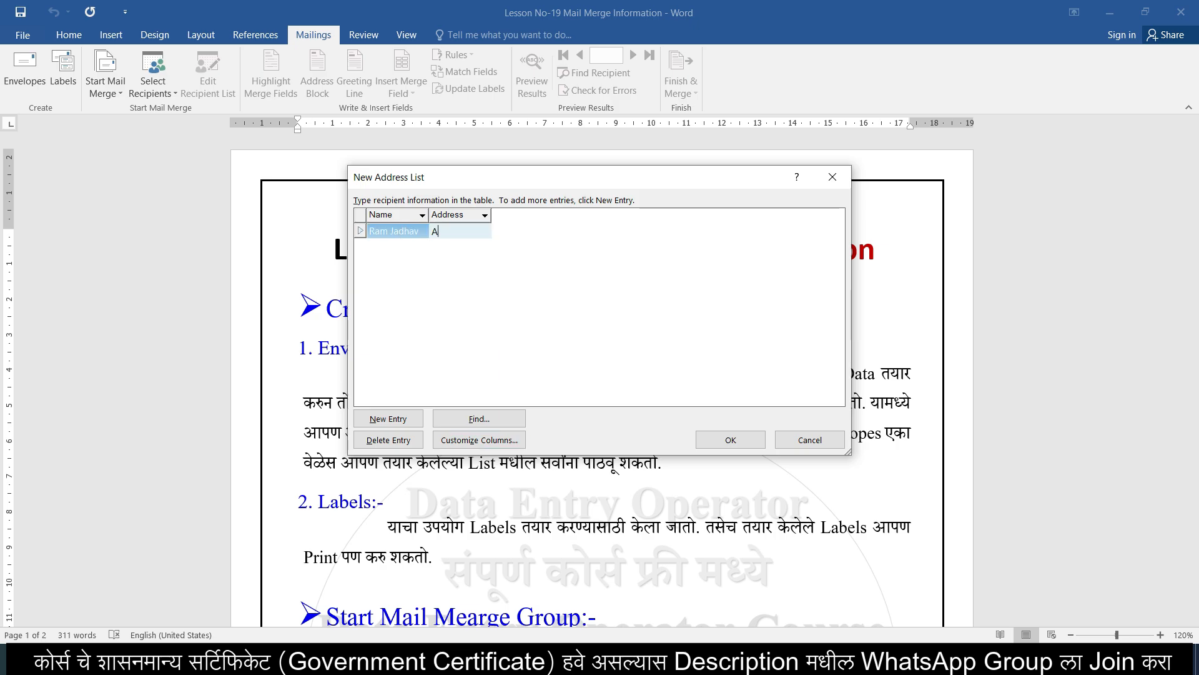
{"action": "type", "text": "tara"}
{"action": "key", "text": "Tab"}
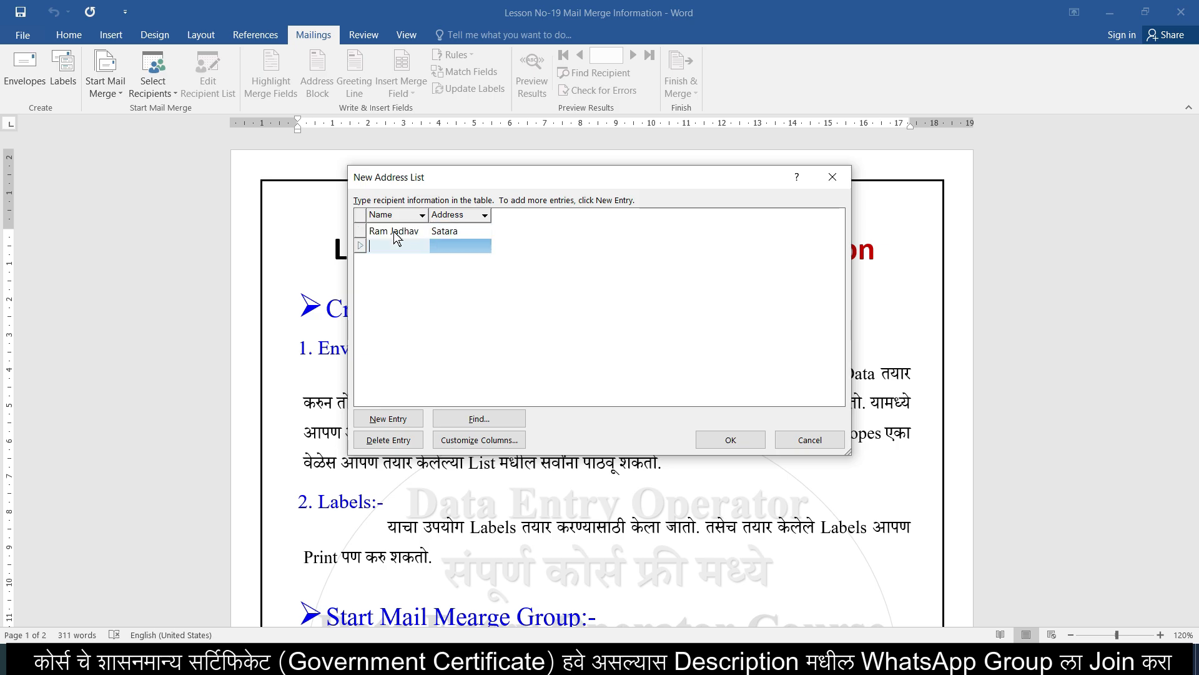
- Fill in the second recipient's full name with Pune as the address, and start a third entry
{"action": "type", "text": "Sham Pawar"}
{"action": "key", "text": "Tab"}
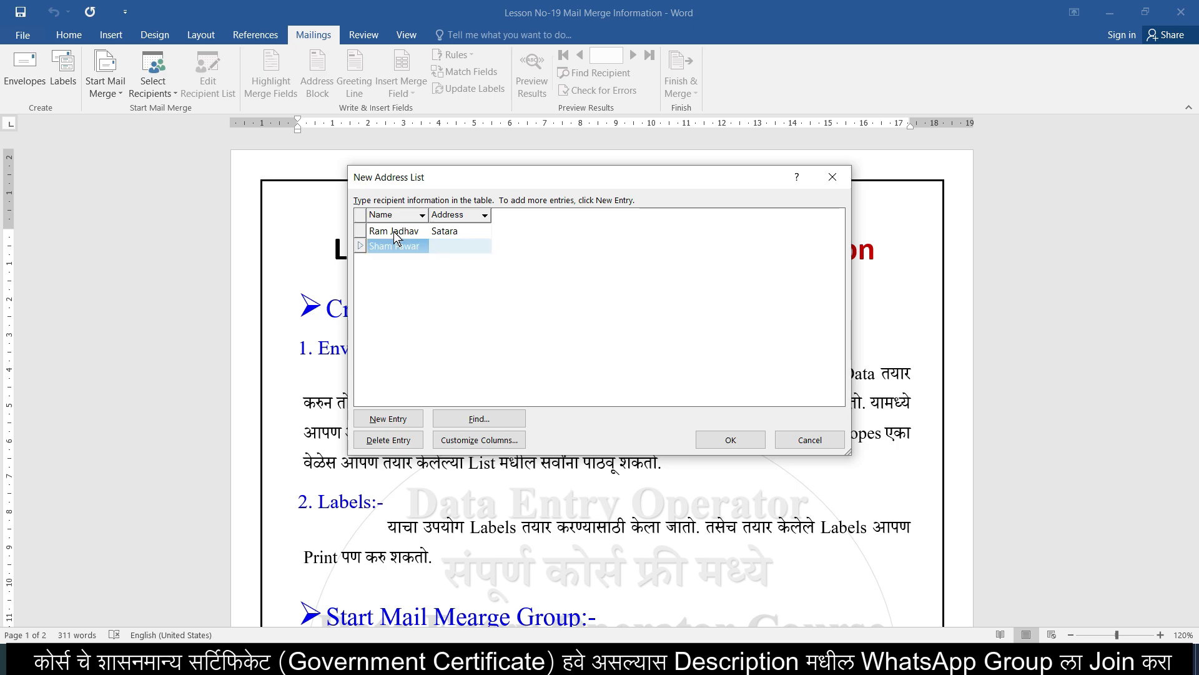
{"action": "type", "text": "Pune"}
{"action": "key", "text": "Tab"}
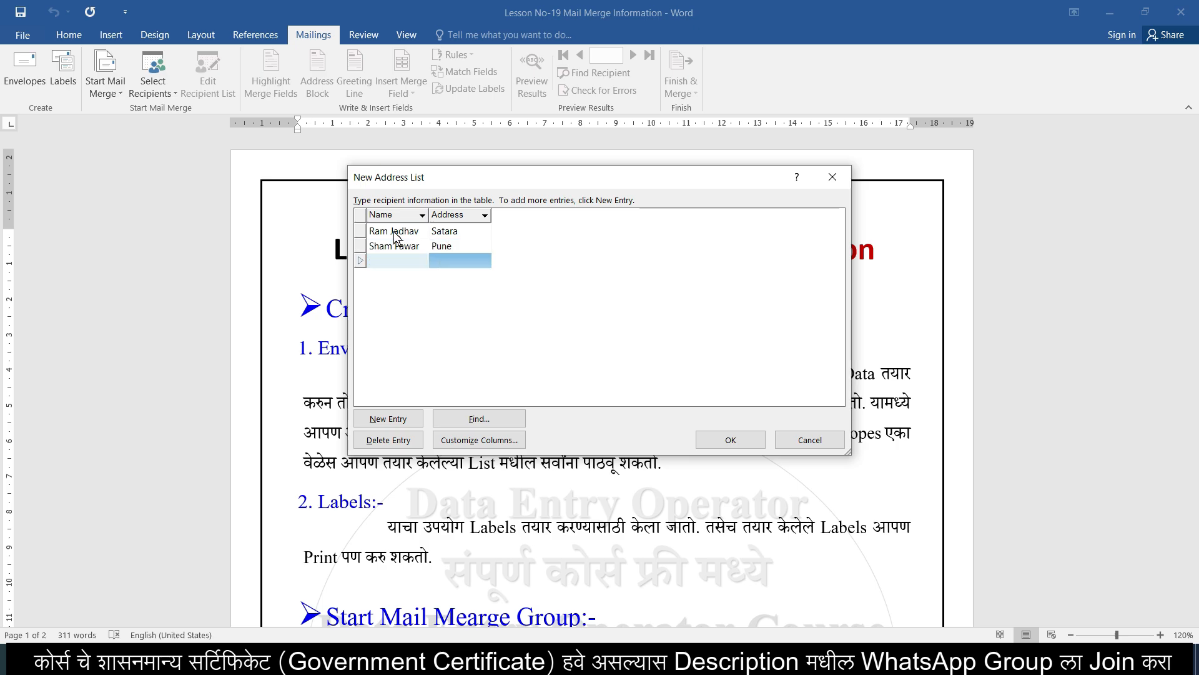
- Fill in the third recipient's full name with Mumbai as the address
{"action": "type", "text": "Ganesh Chavan"}
{"action": "key", "text": "Tab"}
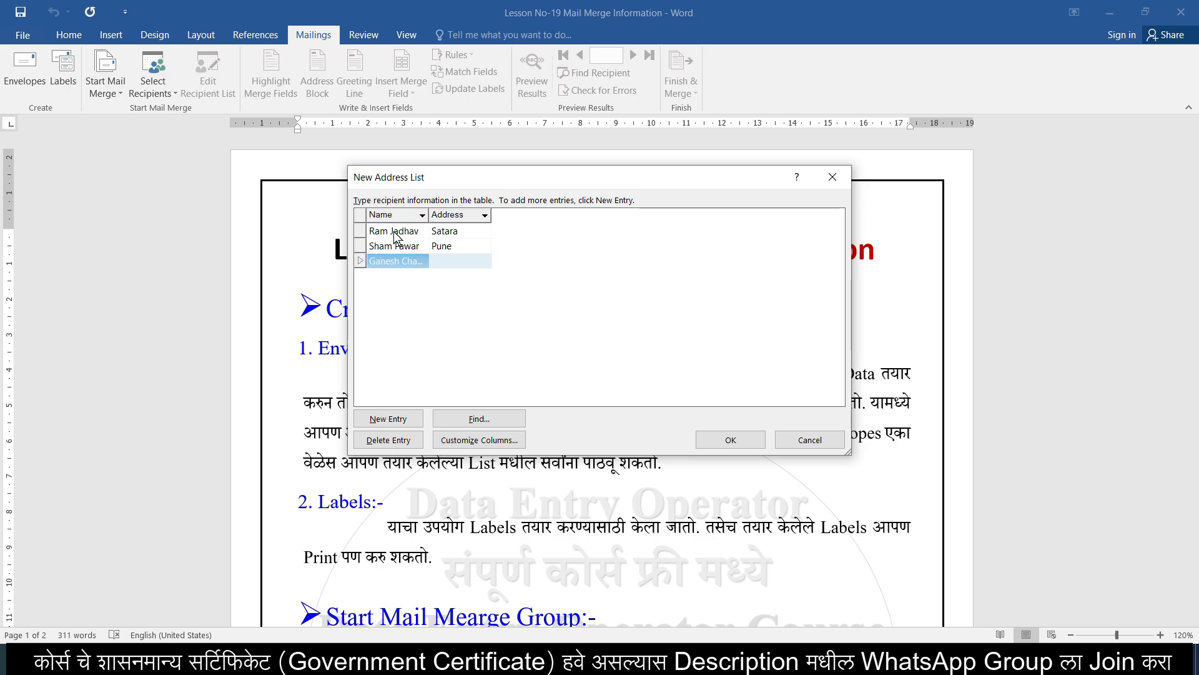
{"action": "type", "text": "Mumbai"}
{"action": "key", "text": "Tab"}
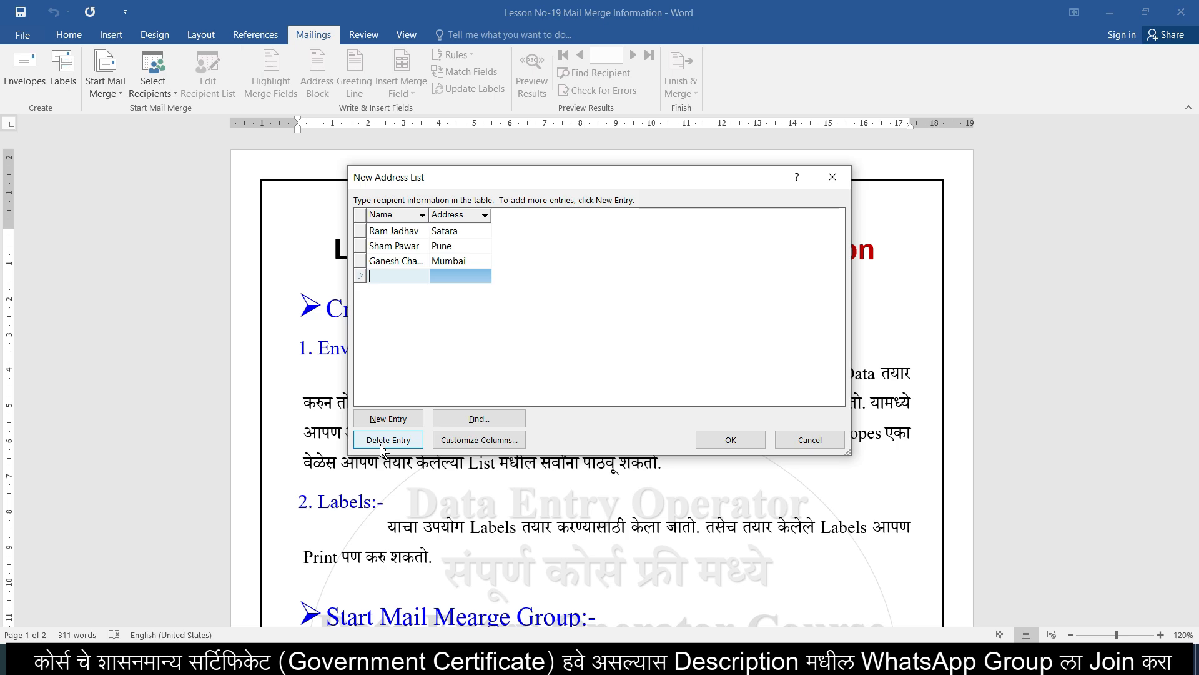
- Accept the recipient entries and save the address list to the Desktop as address
{"action": "left_click", "coordinate": [729, 440]}
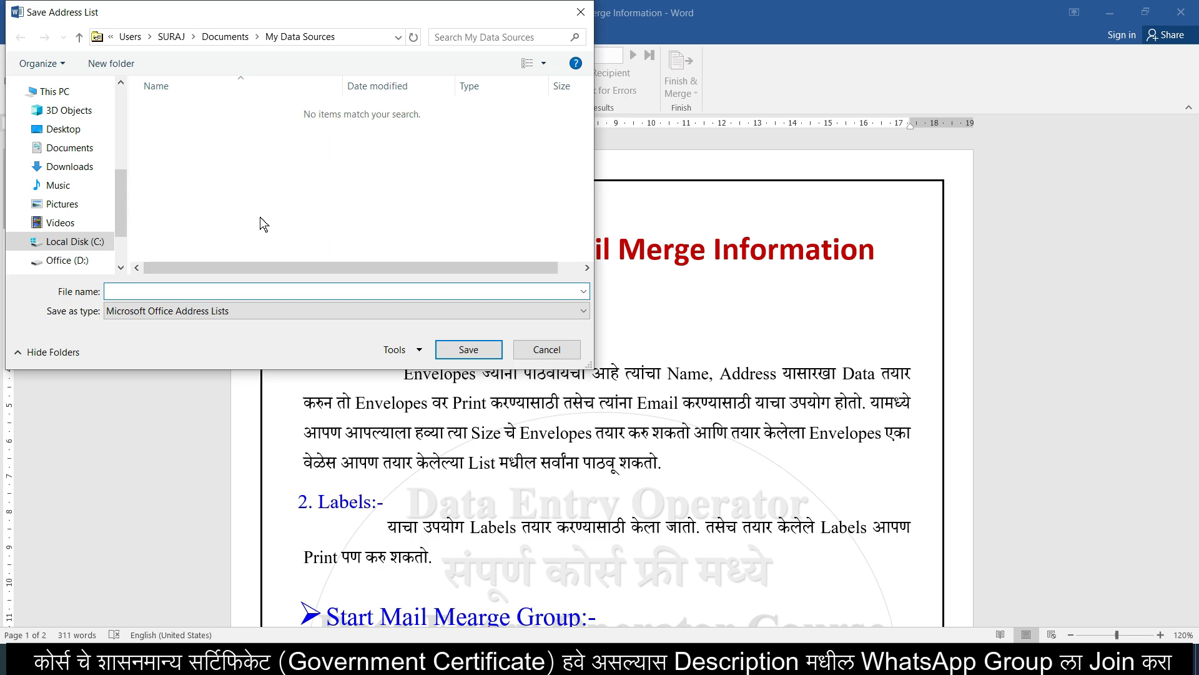
{"action": "left_click_drag", "start_coordinate": [125, 199], "coordinate": [125, 187]}
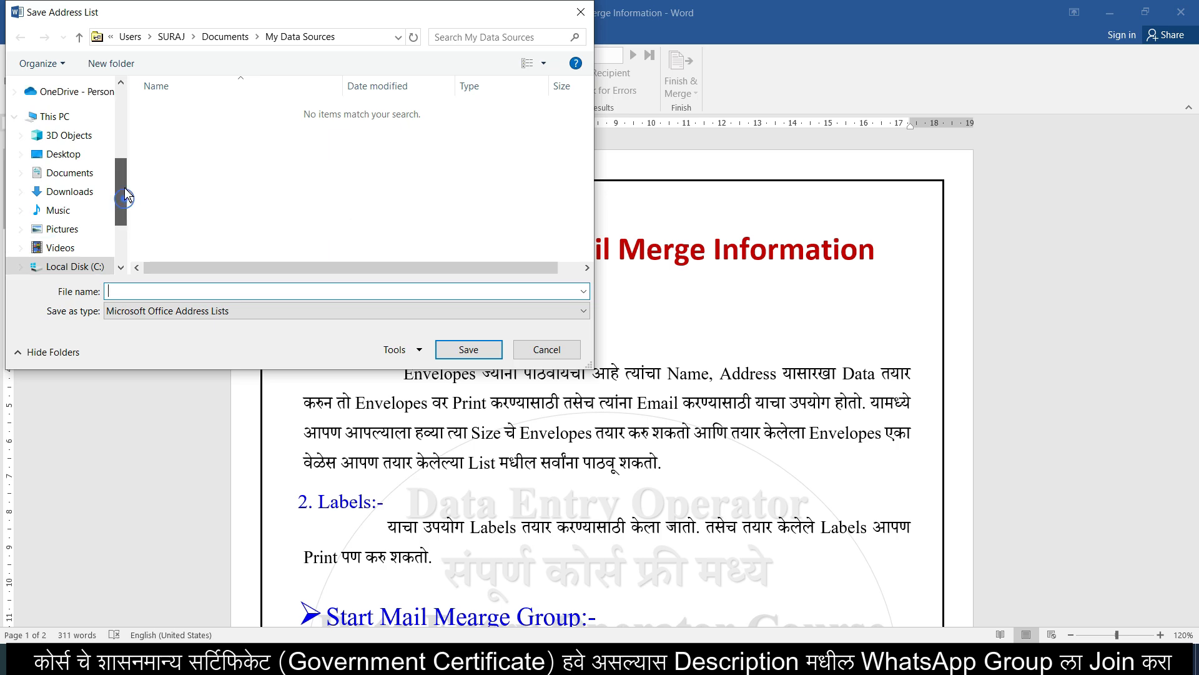
{"action": "left_click", "coordinate": [62, 154]}
{"action": "left_click", "coordinate": [152, 291]}
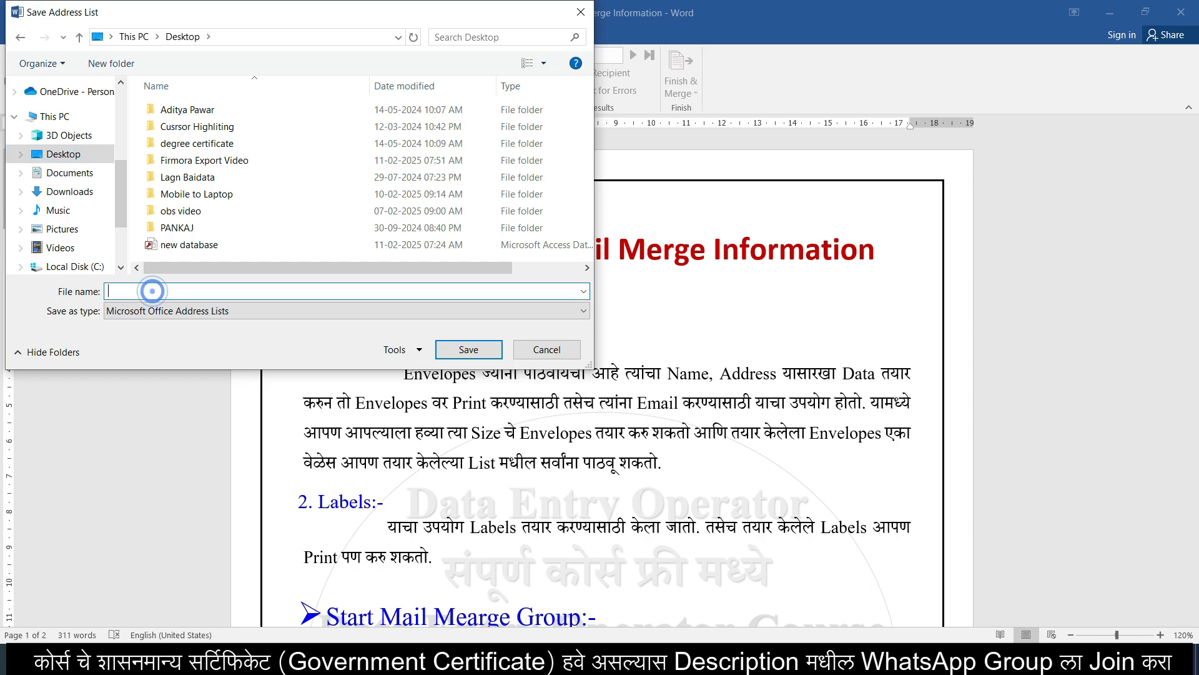
{"action": "type", "text": "address"}
{"action": "left_click", "coordinate": [463, 350]}
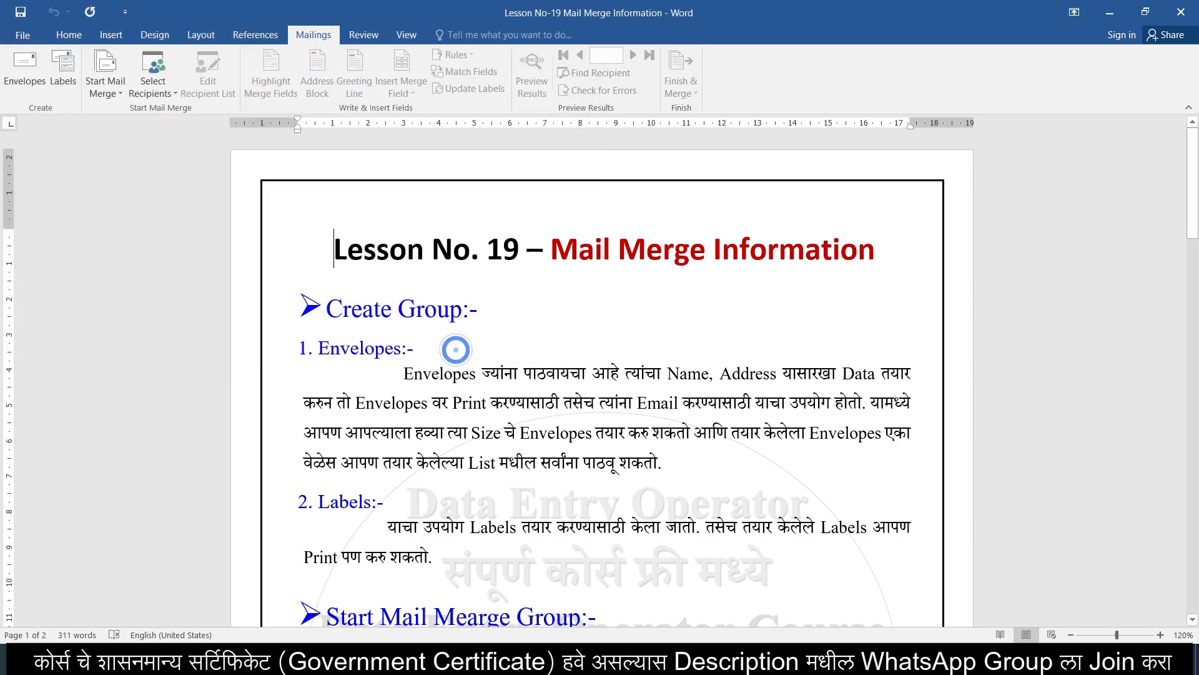
{"action": "scroll", "coordinate": [458, 356], "scroll_direction": "down", "scroll_amount": 8}
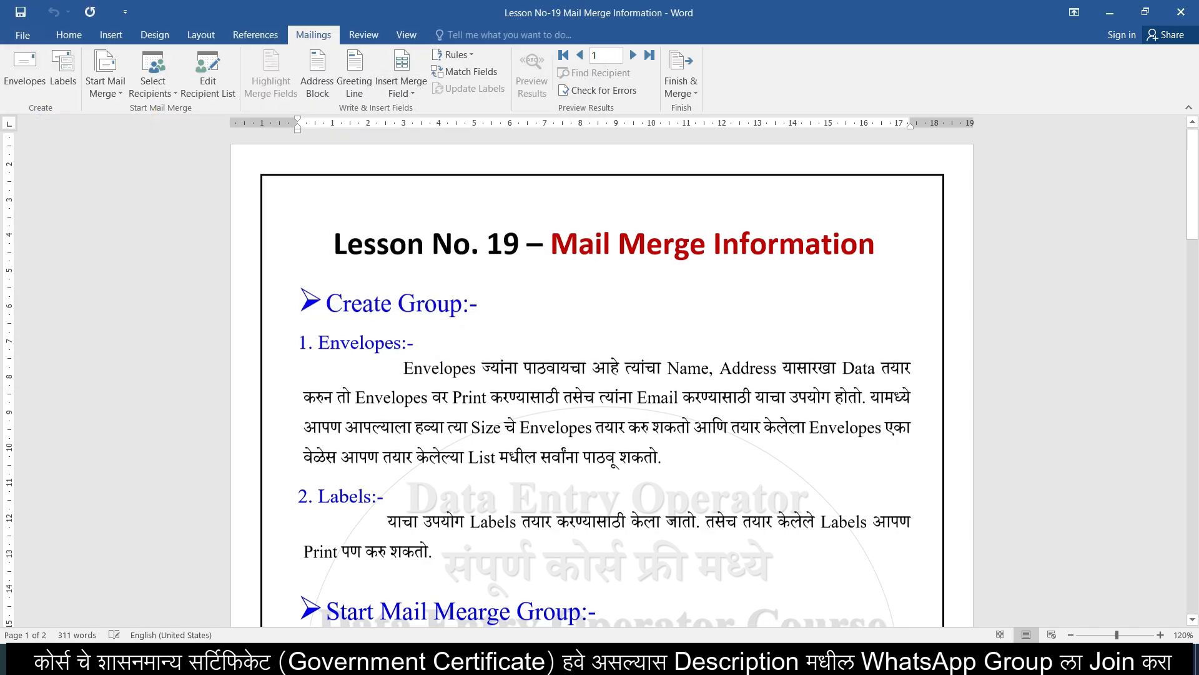
{"action": "scroll", "coordinate": [601, 375], "scroll_direction": "down", "scroll_amount": 4}
{"action": "scroll", "coordinate": [602, 375], "scroll_direction": "up", "scroll_amount": 10}
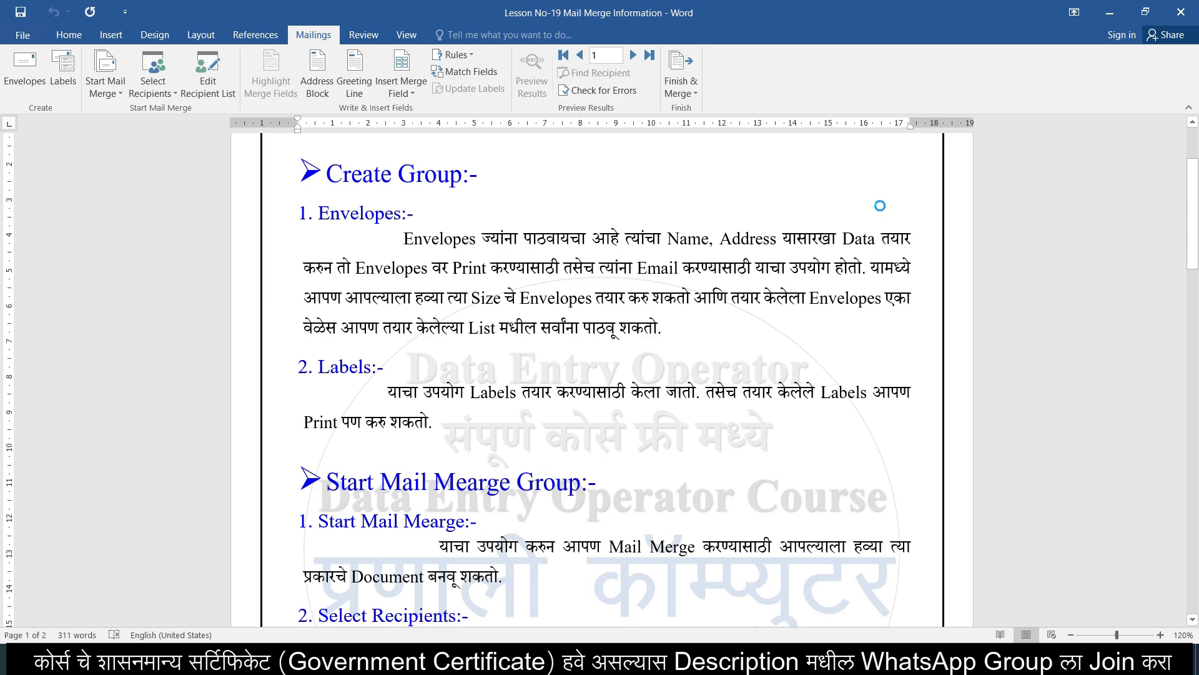
- Create a new blank document and bring up its mail merge commands
{"action": "key", "text": "ctrl+n"}
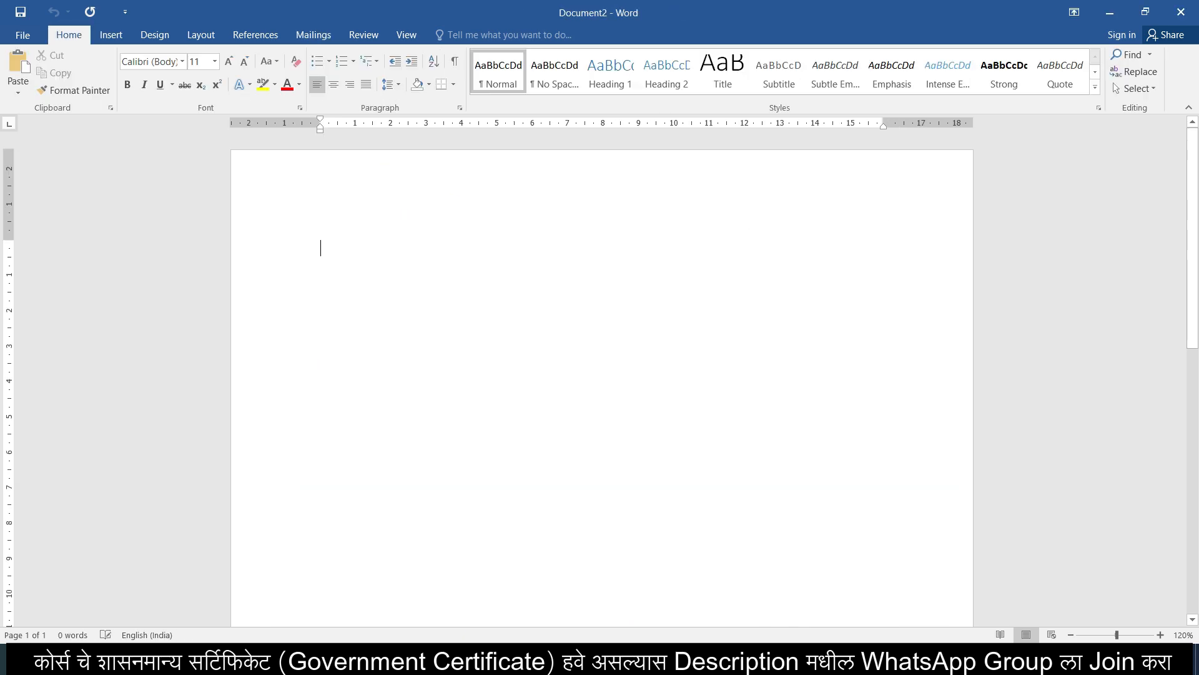
{"action": "left_click", "coordinate": [317, 38]}
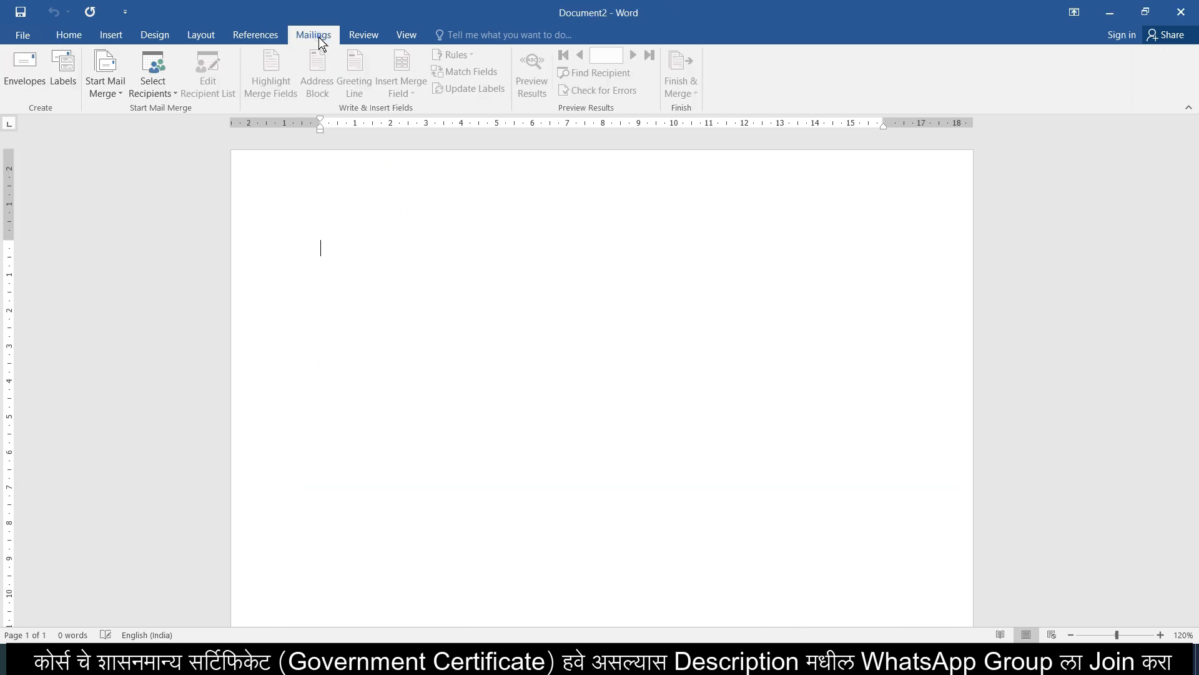
{"action": "left_click", "coordinate": [154, 81]}
{"action": "left_click", "coordinate": [165, 106]}
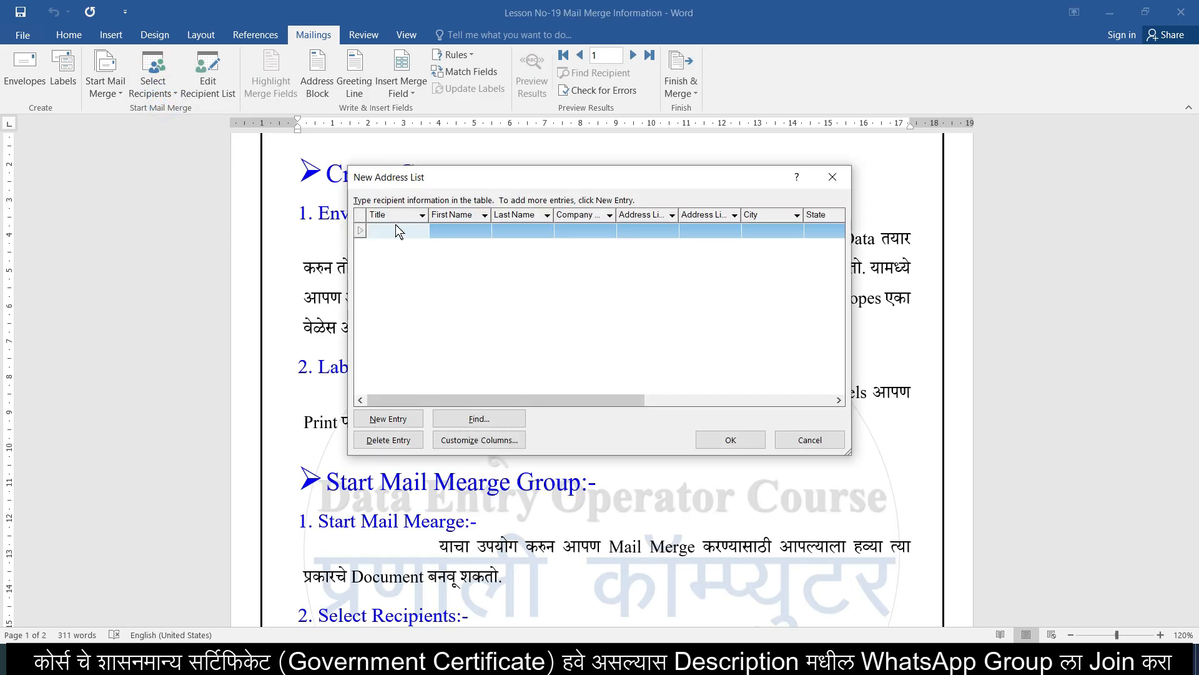
{"action": "left_click", "coordinate": [810, 439]}
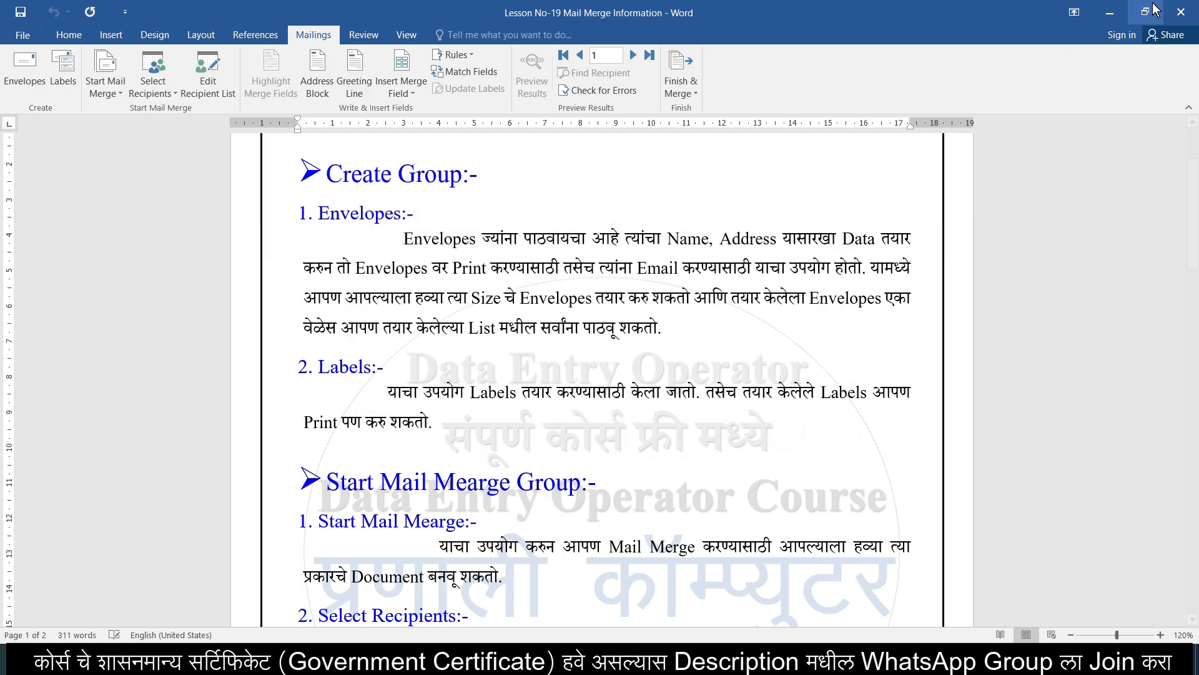
- Close the Lesson No-19 Mail Merge Information document and return to the blank document
{"action": "left_click", "coordinate": [1181, 13]}
{"action": "left_click", "coordinate": [599, 350]}
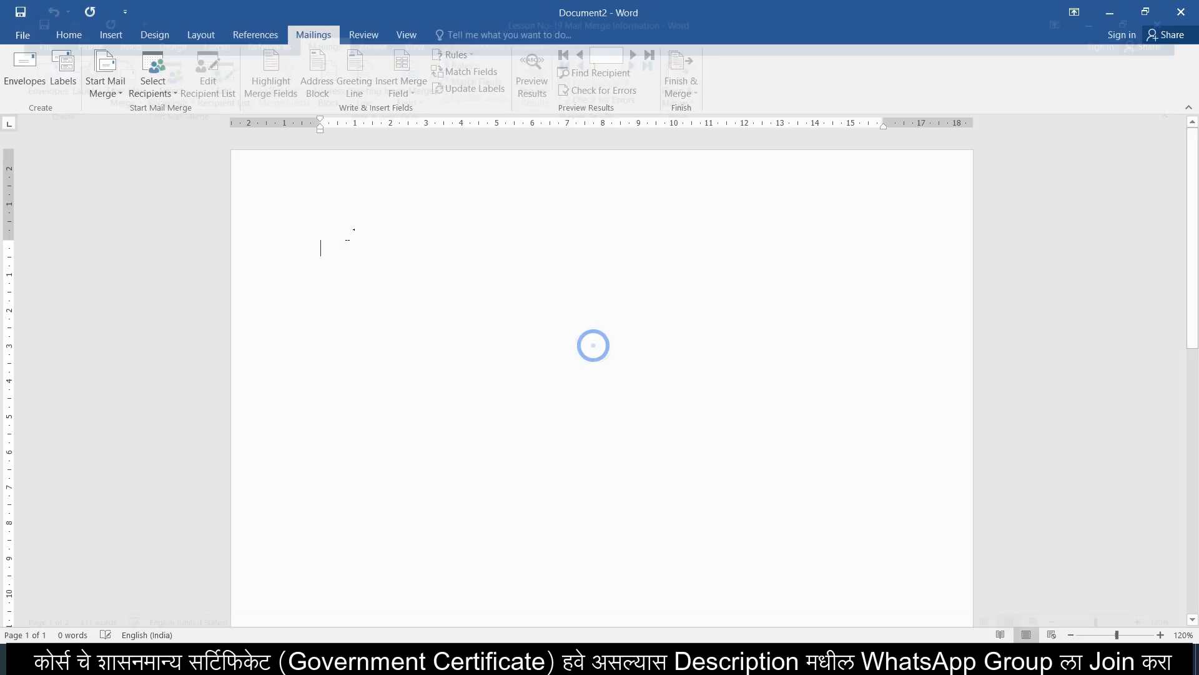
- Connect the blank document to the existing address list on the Desktop as its mail merge recipients
{"action": "left_click", "coordinate": [171, 88]}
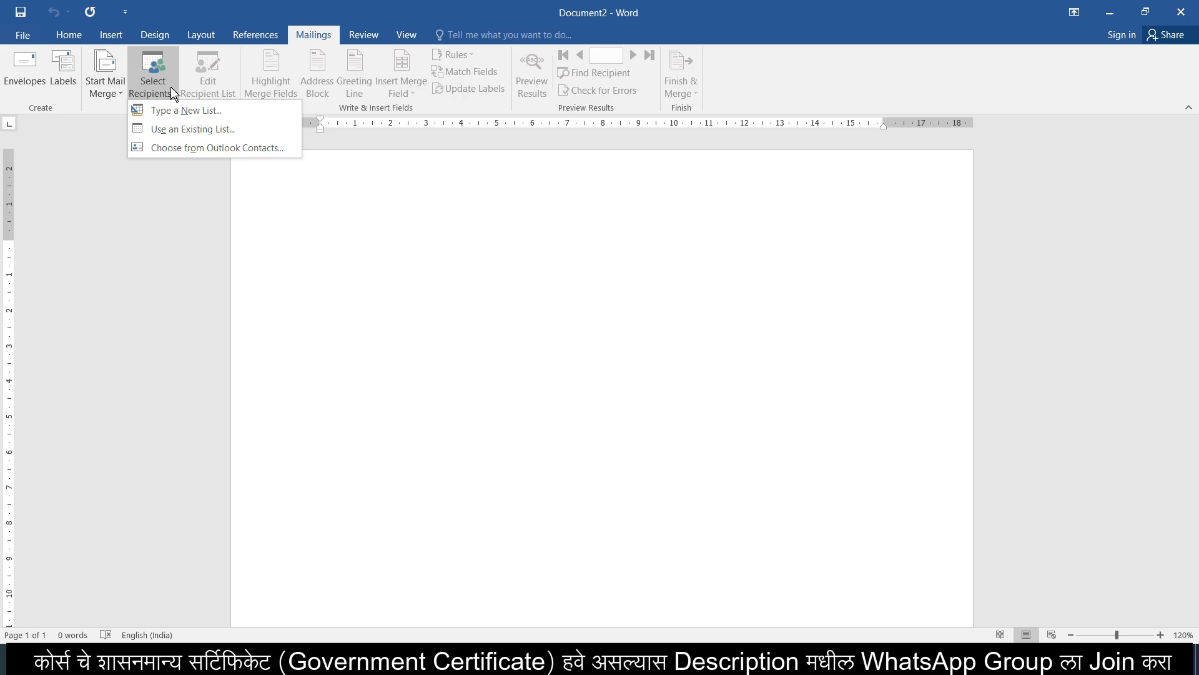
{"action": "left_click", "coordinate": [194, 129]}
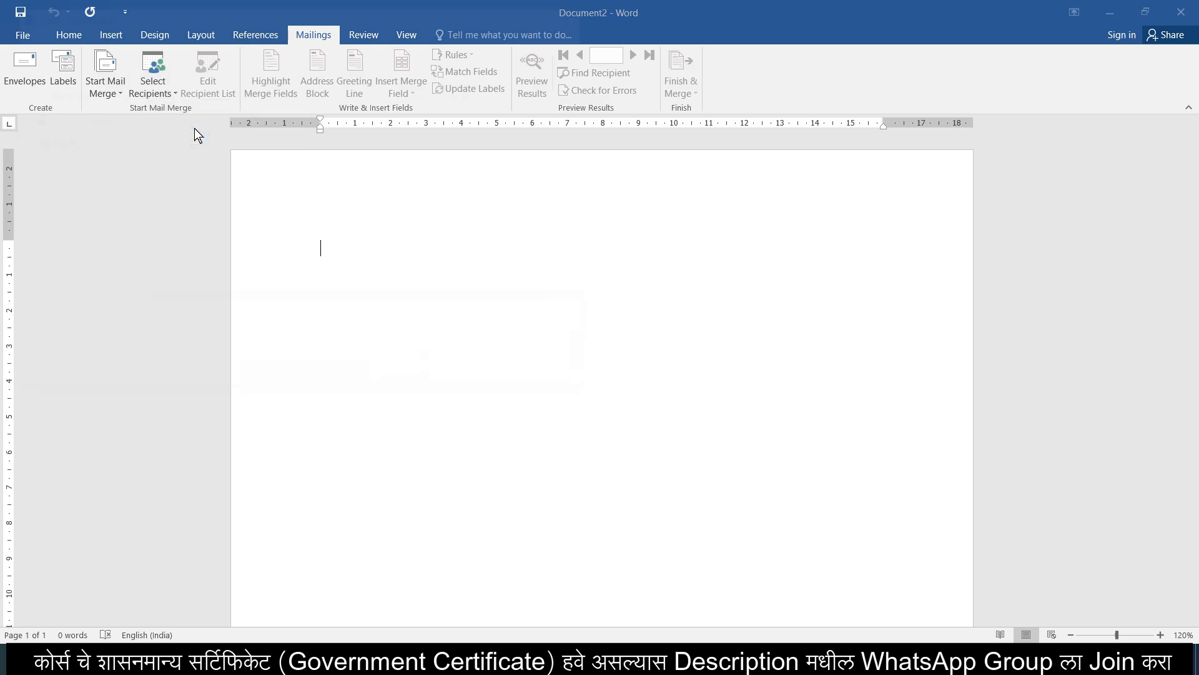
{"action": "left_click", "coordinate": [62, 129]}
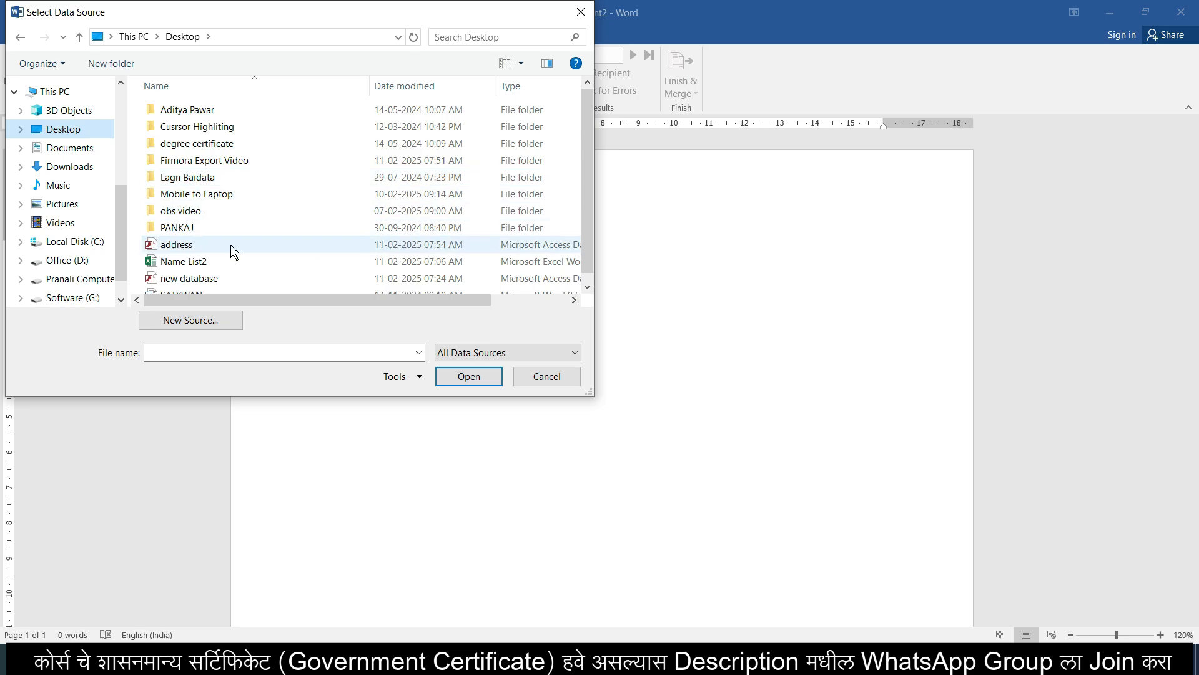
{"action": "scroll", "coordinate": [234, 247], "scroll_direction": "down", "scroll_amount": 1}
{"action": "left_click", "coordinate": [178, 236]}
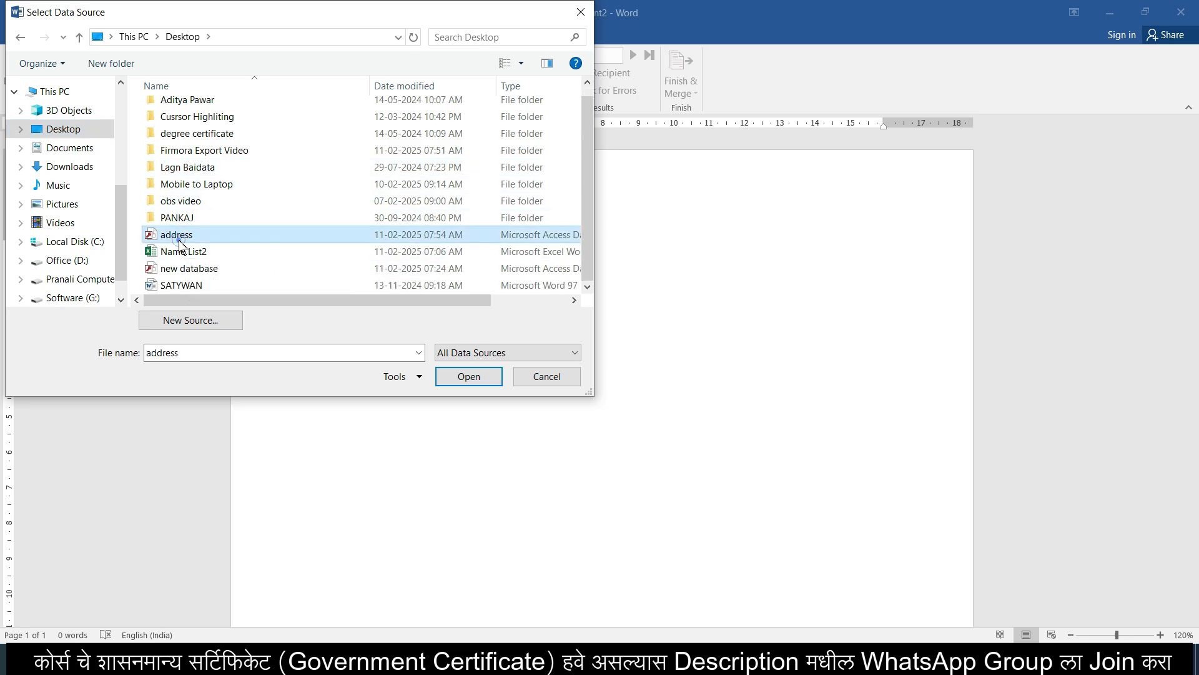
{"action": "left_click", "coordinate": [470, 377]}
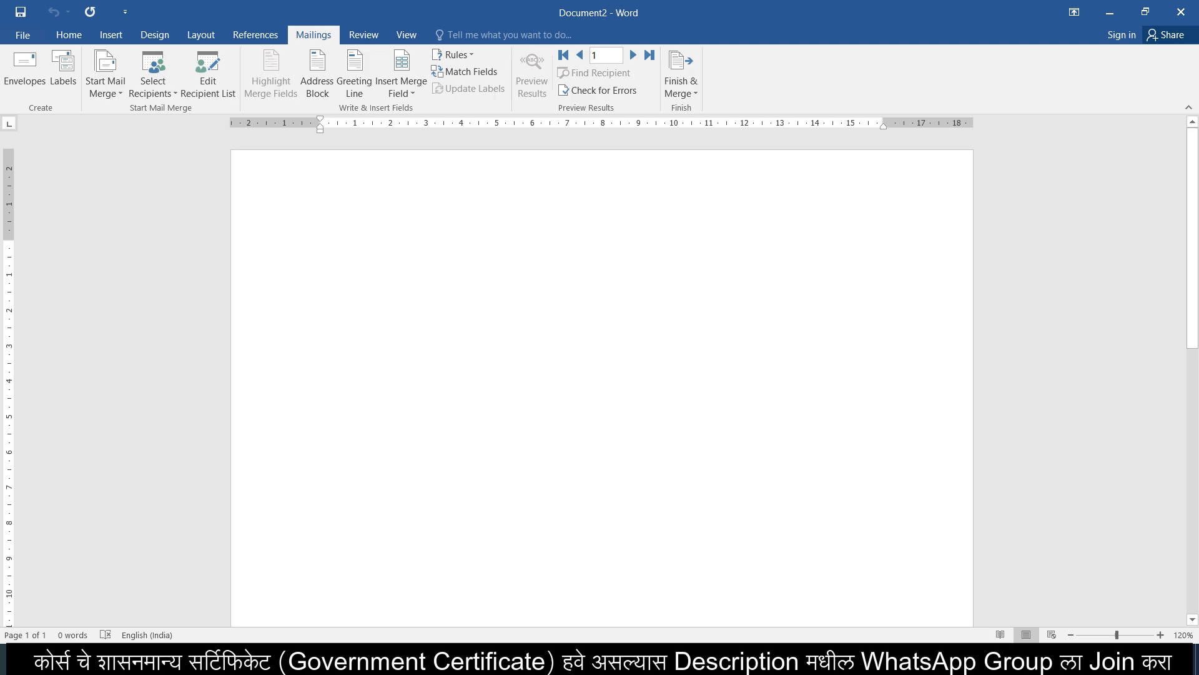
{"action": "left_click", "coordinate": [148, 90]}
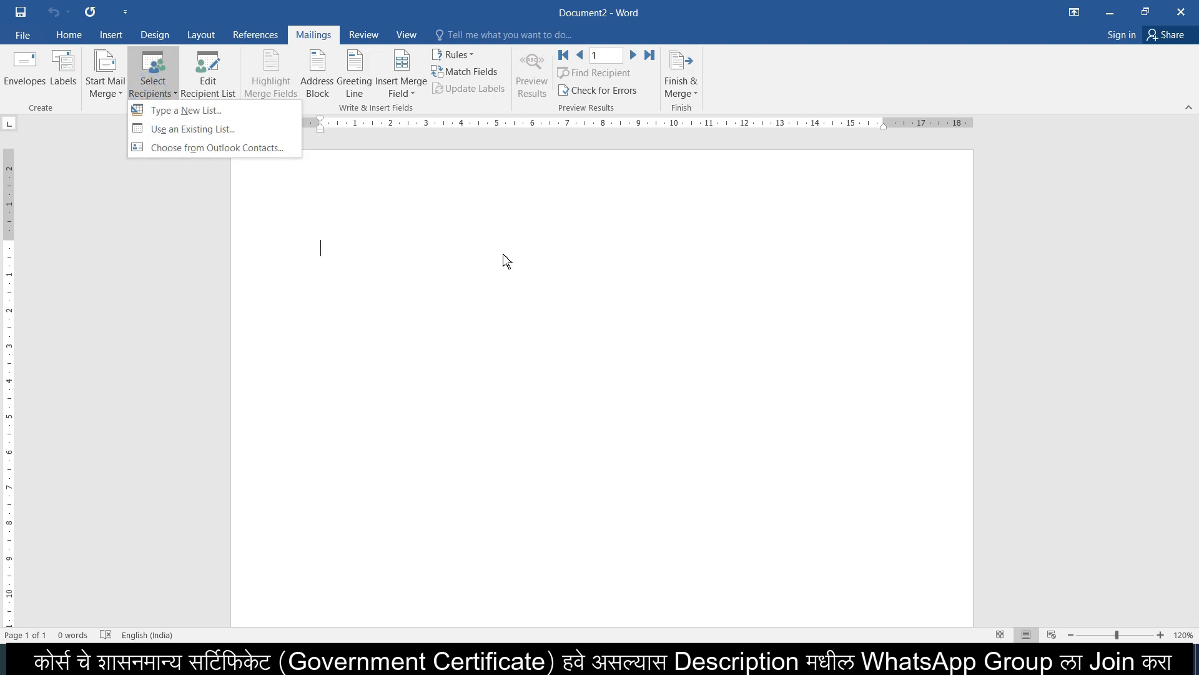
{"action": "left_click", "coordinate": [365, 249]}
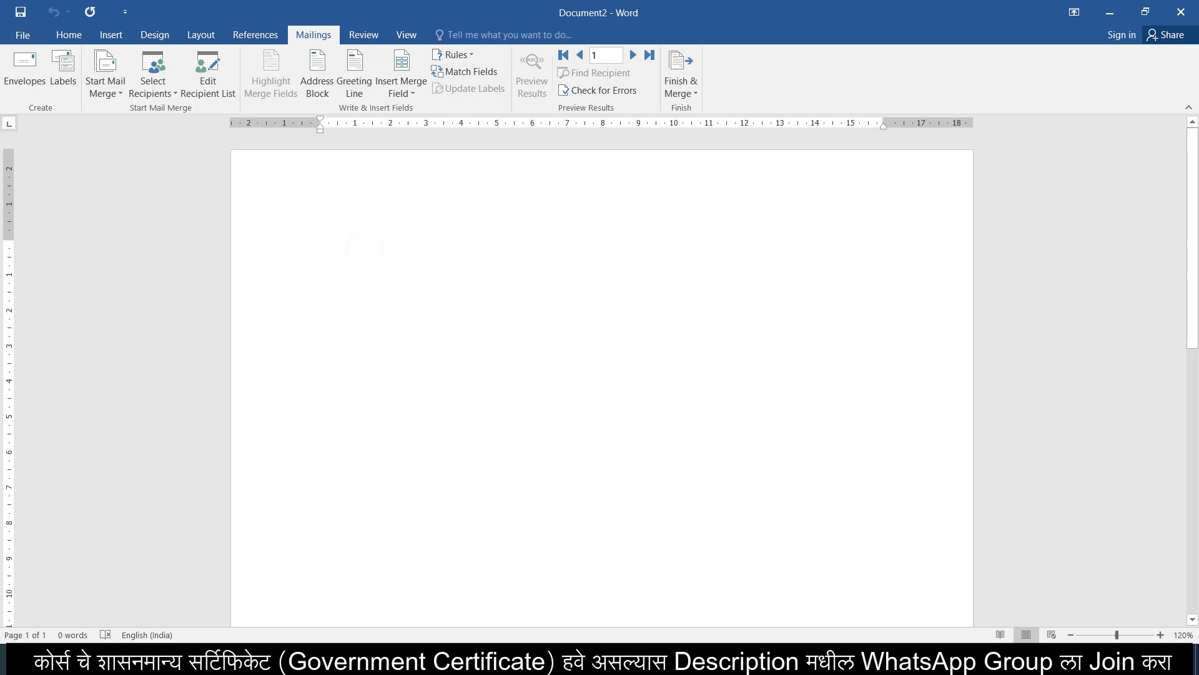
- Add an envelope with "To," as delivery address and "Pranali Computer, Satara" on two lines as return address, saved as the default
{"action": "left_click", "coordinate": [28, 85]}
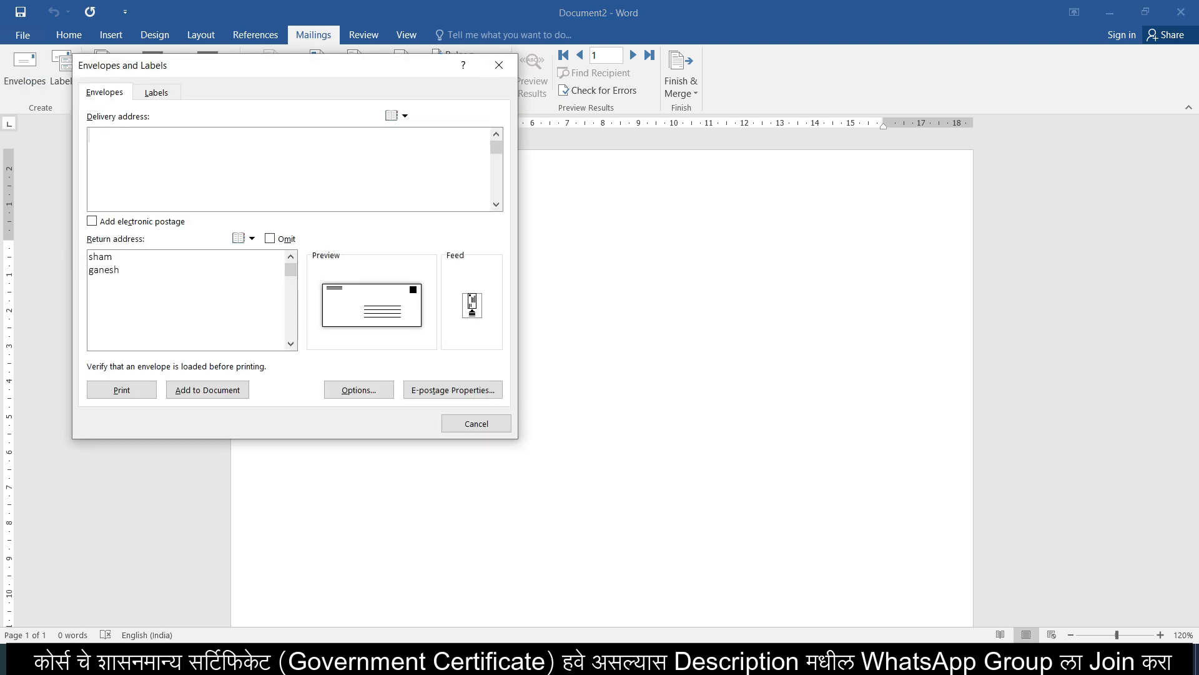
{"action": "left_click", "coordinate": [178, 157]}
{"action": "left_click", "coordinate": [151, 270]}
{"action": "left_click_drag", "start_coordinate": [141, 273], "coordinate": [71, 261]}
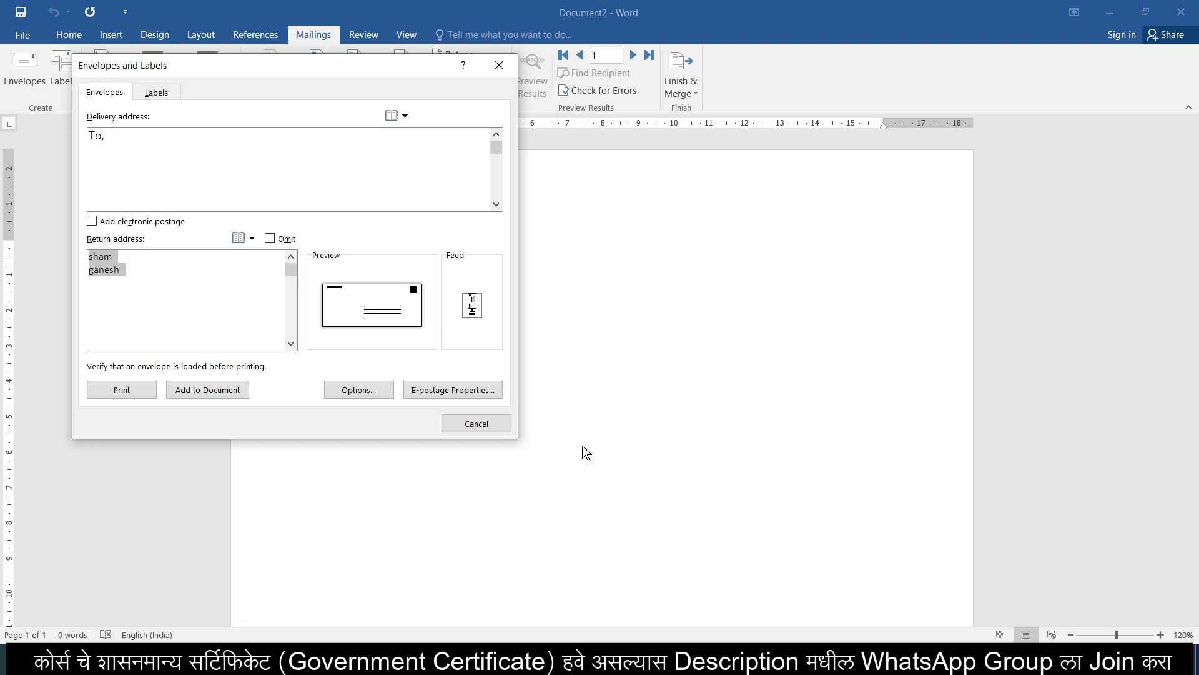
{"action": "type", "text": "Pranali Computer, "}
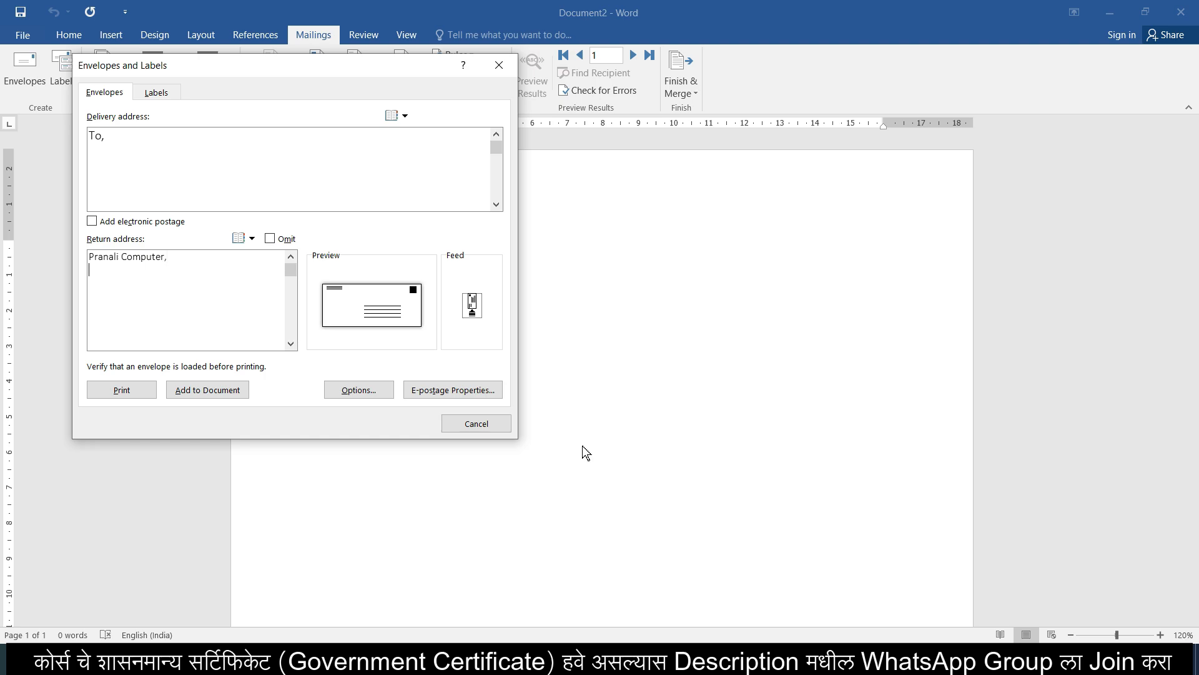
{"action": "type", "text": "Satara"}
{"action": "left_click", "coordinate": [221, 394]}
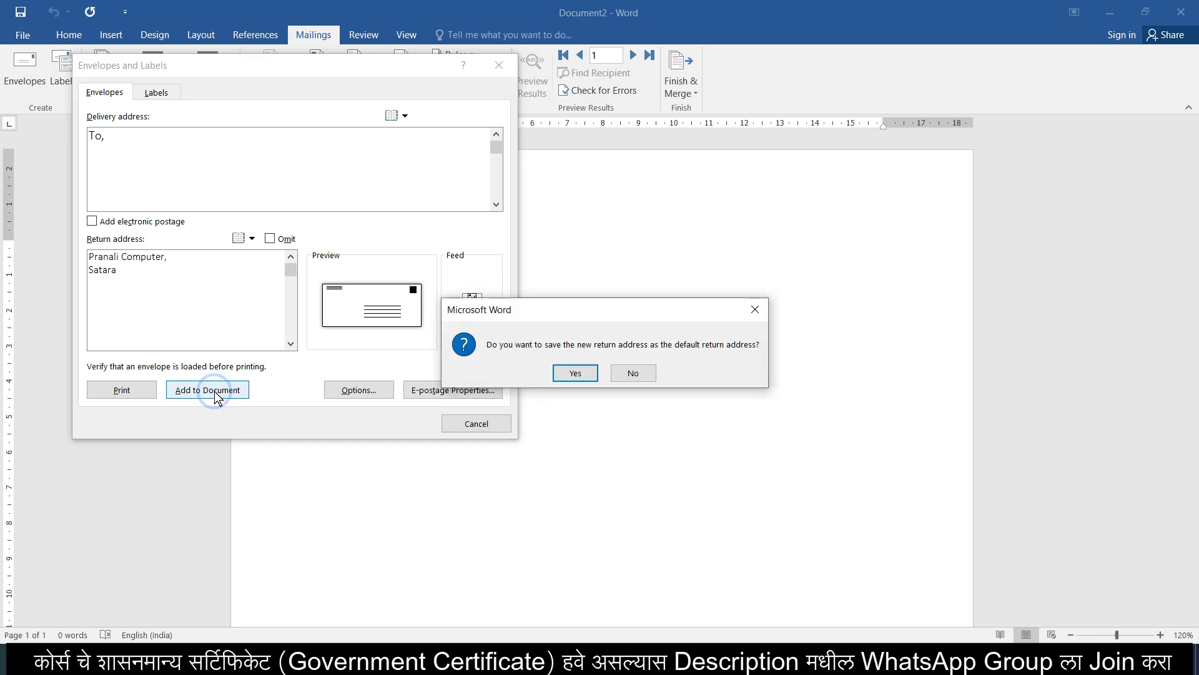
{"action": "left_click", "coordinate": [575, 375]}
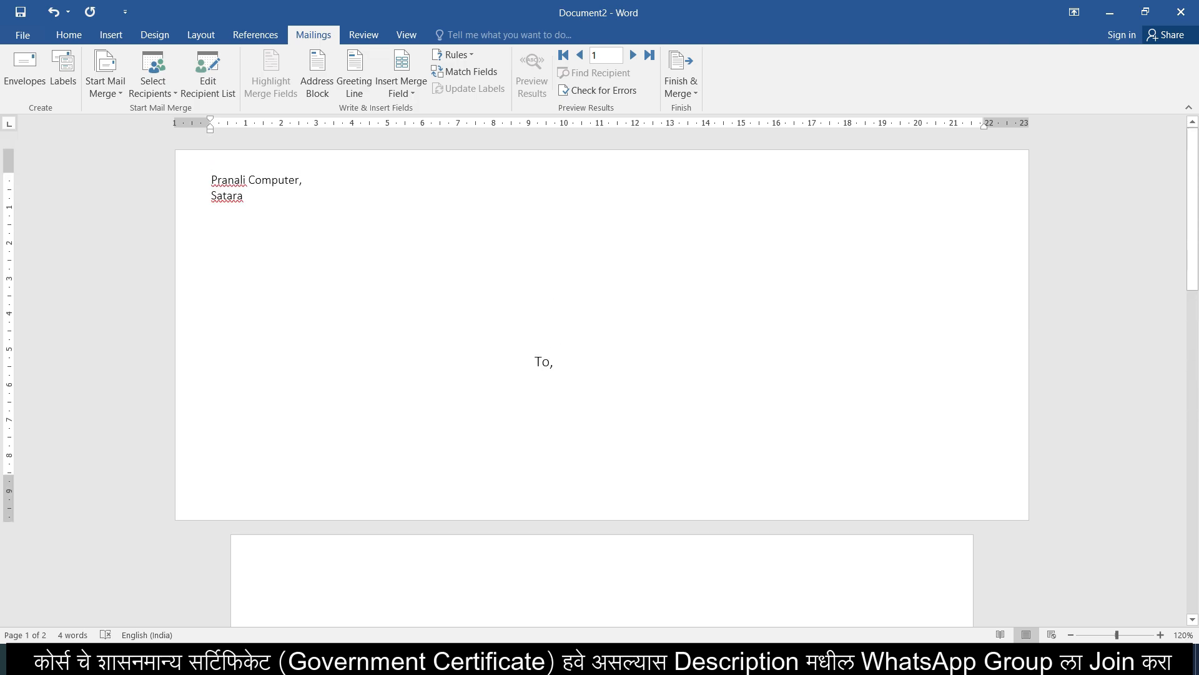
- Insert the Name merge field after "To," on the envelope and the Address merge field on the line below
{"action": "left_click", "coordinate": [562, 369]}
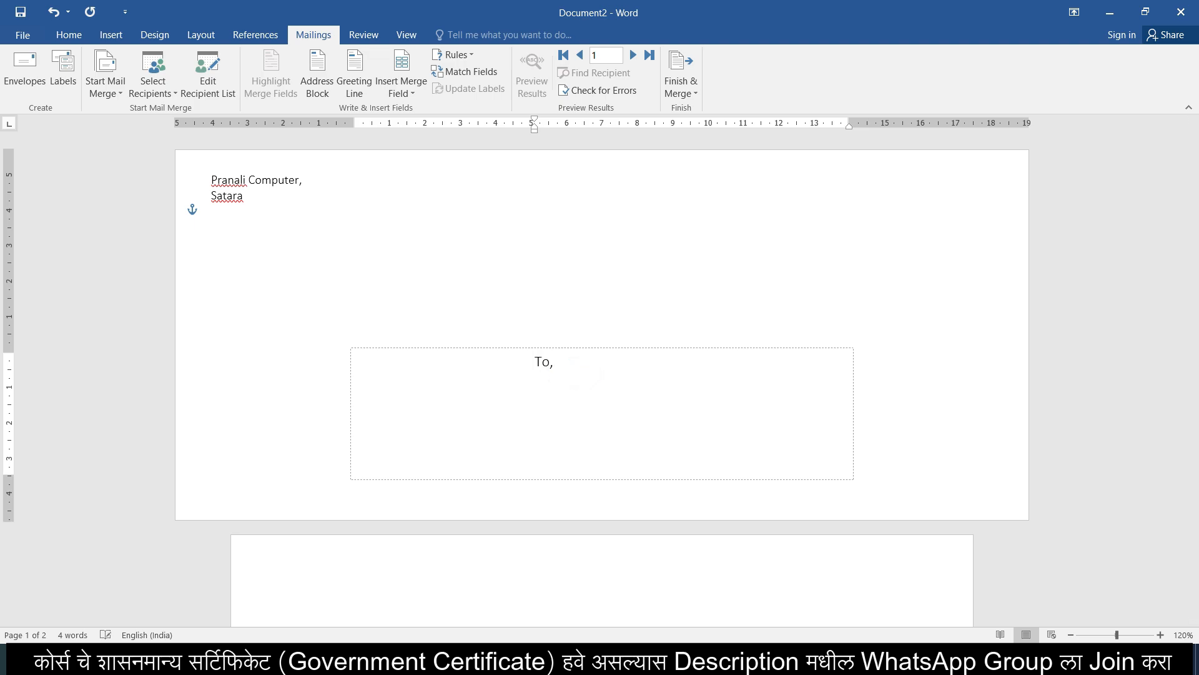
{"action": "left_click", "coordinate": [403, 95]}
{"action": "left_click", "coordinate": [410, 112]}
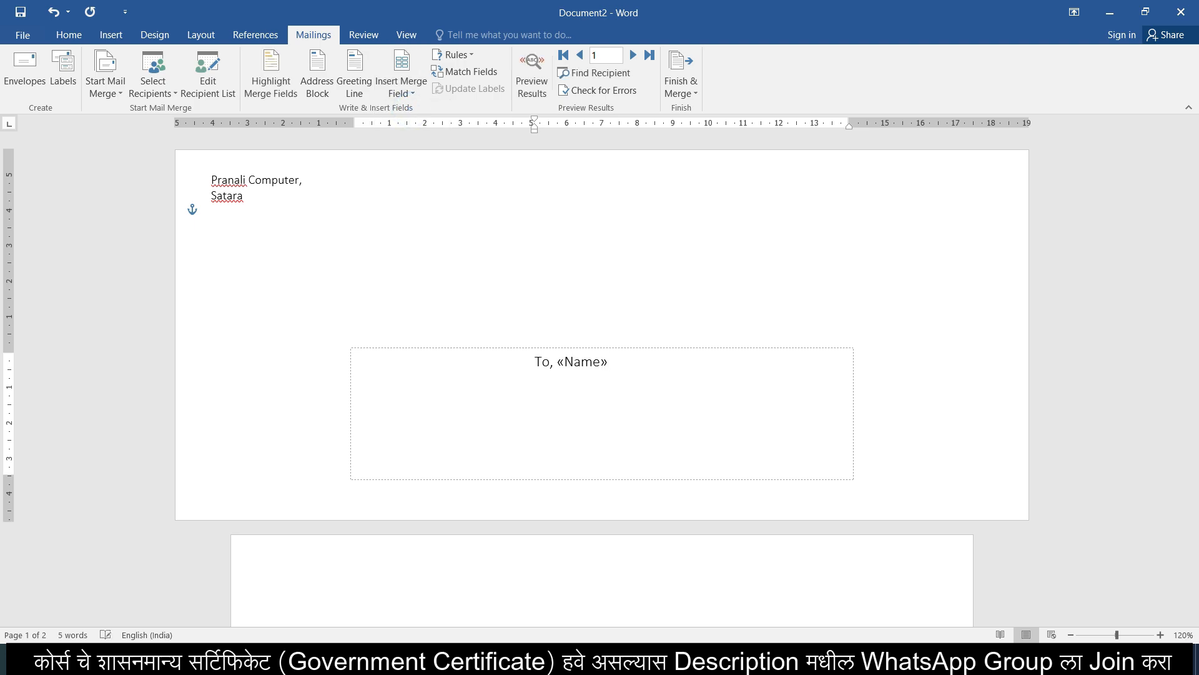
{"action": "key", "text": "Return"}
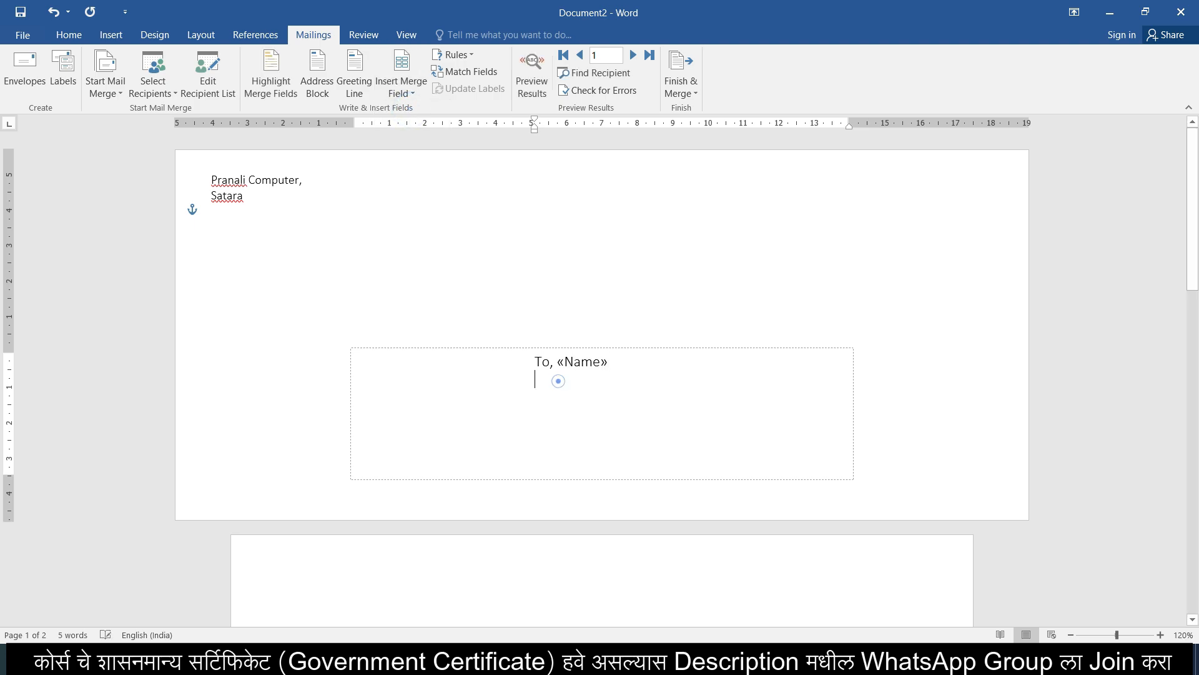
{"action": "left_click", "coordinate": [408, 93]}
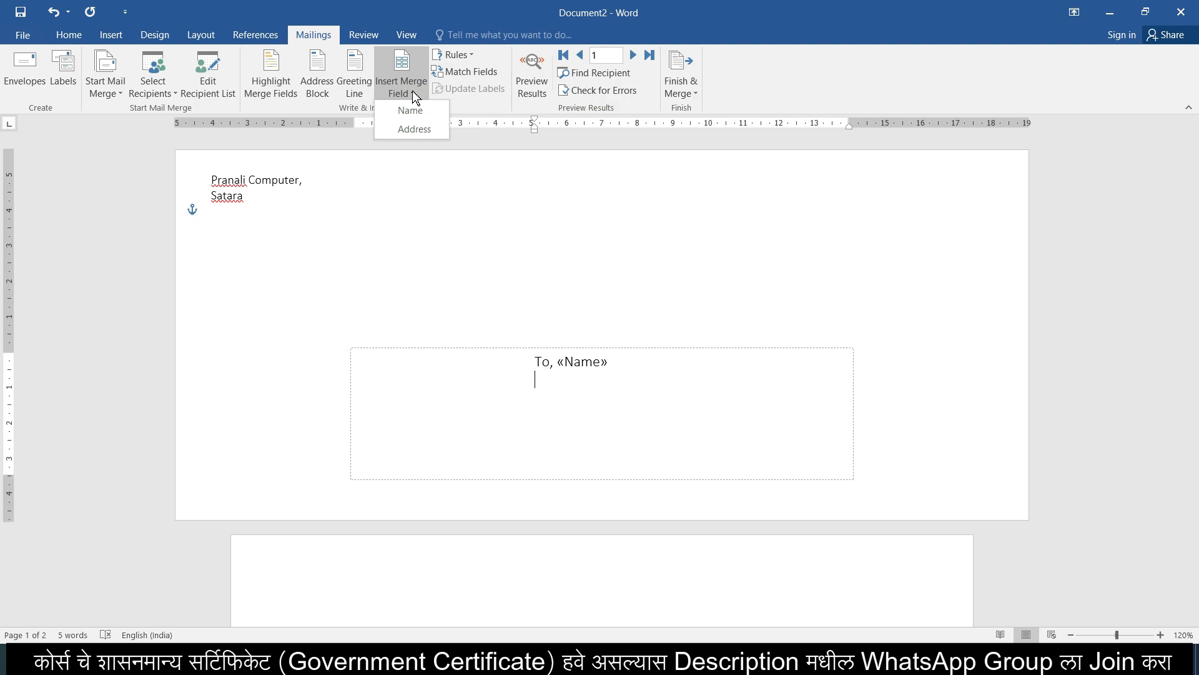
{"action": "left_click", "coordinate": [412, 129]}
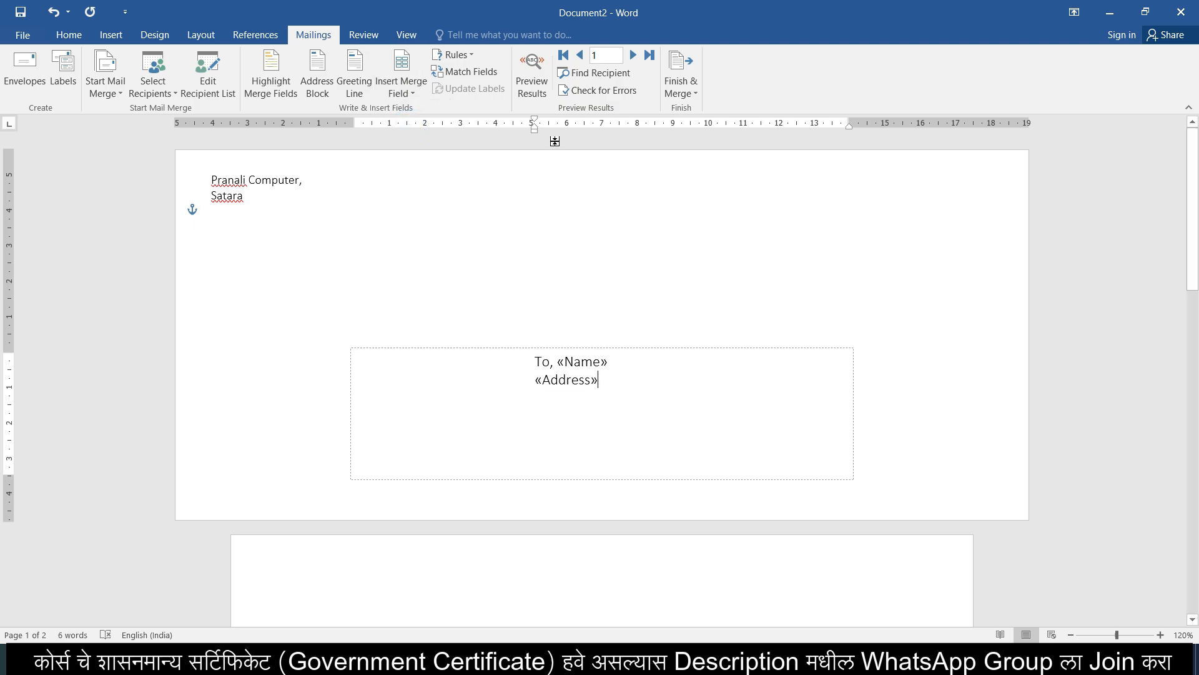
- Preview the merged envelope results and go through the records up to the third recipient
{"action": "left_click", "coordinate": [518, 70]}
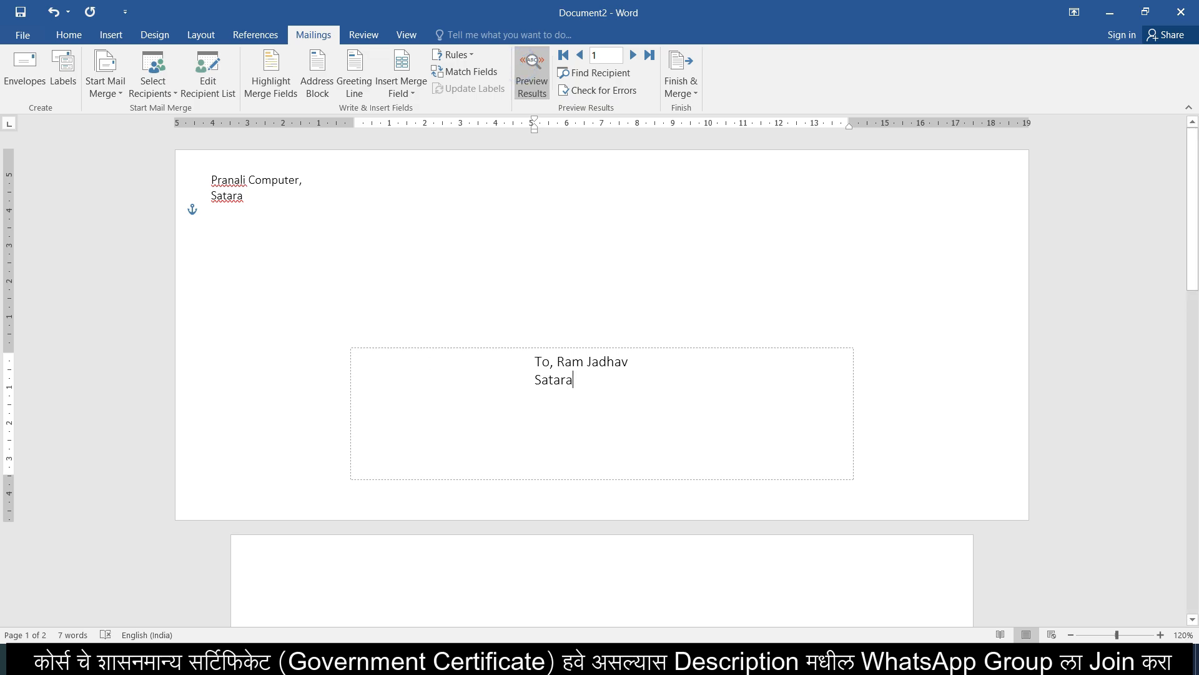
{"action": "left_click", "coordinate": [629, 55]}
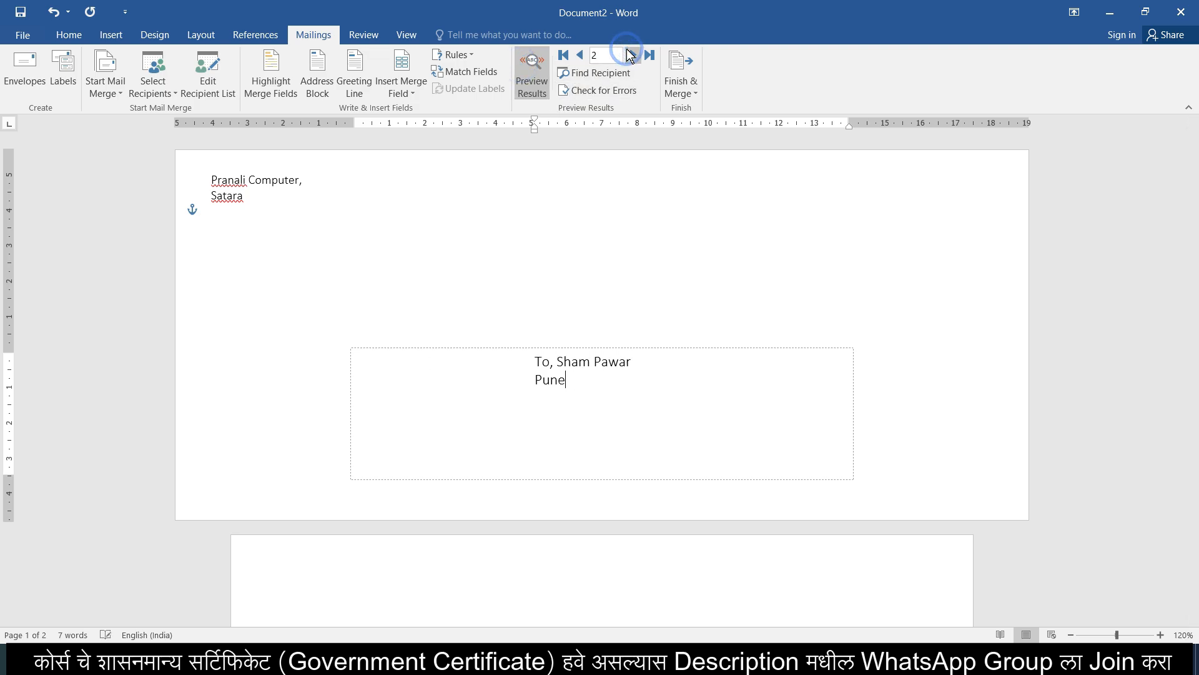
{"action": "left_click", "coordinate": [631, 55]}
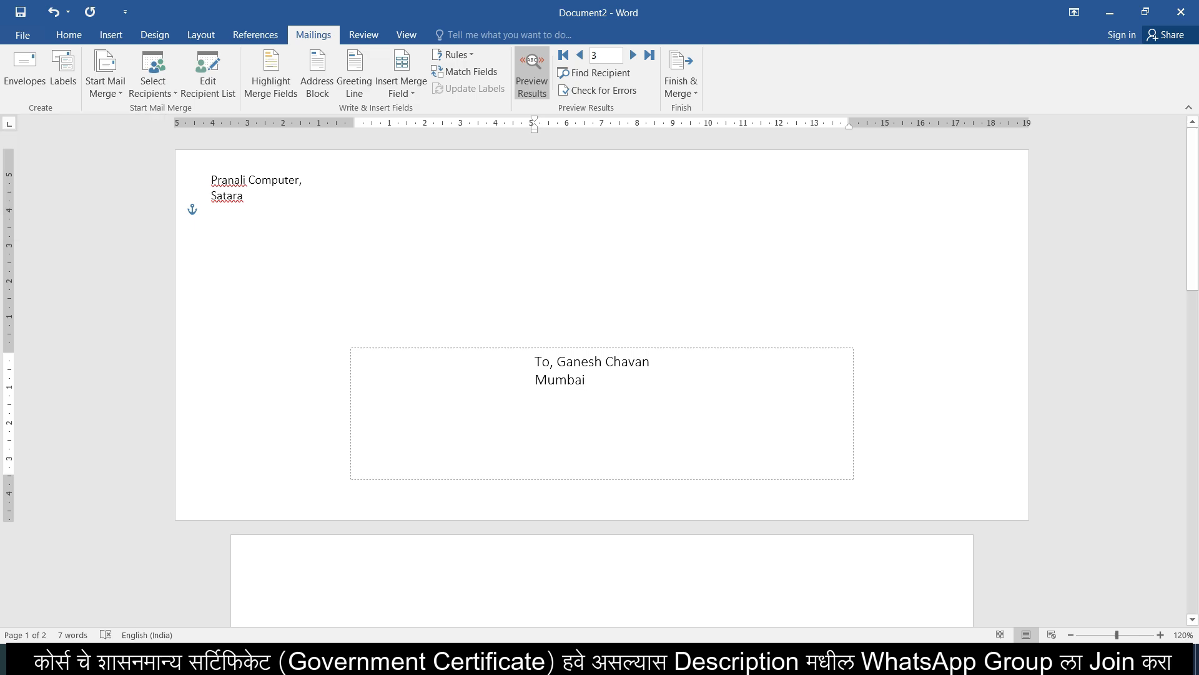
- Examine the mail merge envelope's size, address and printing feed options, leaving them without applying changes
{"action": "left_click", "coordinate": [123, 92]}
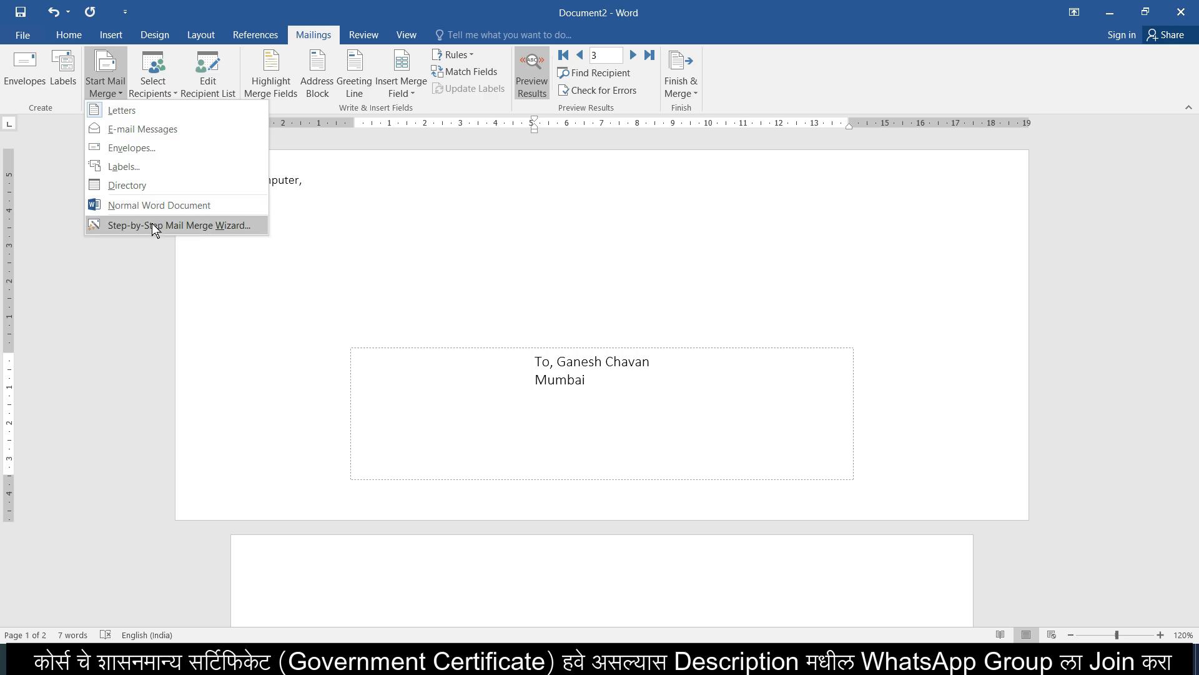
{"action": "left_click", "coordinate": [157, 152]}
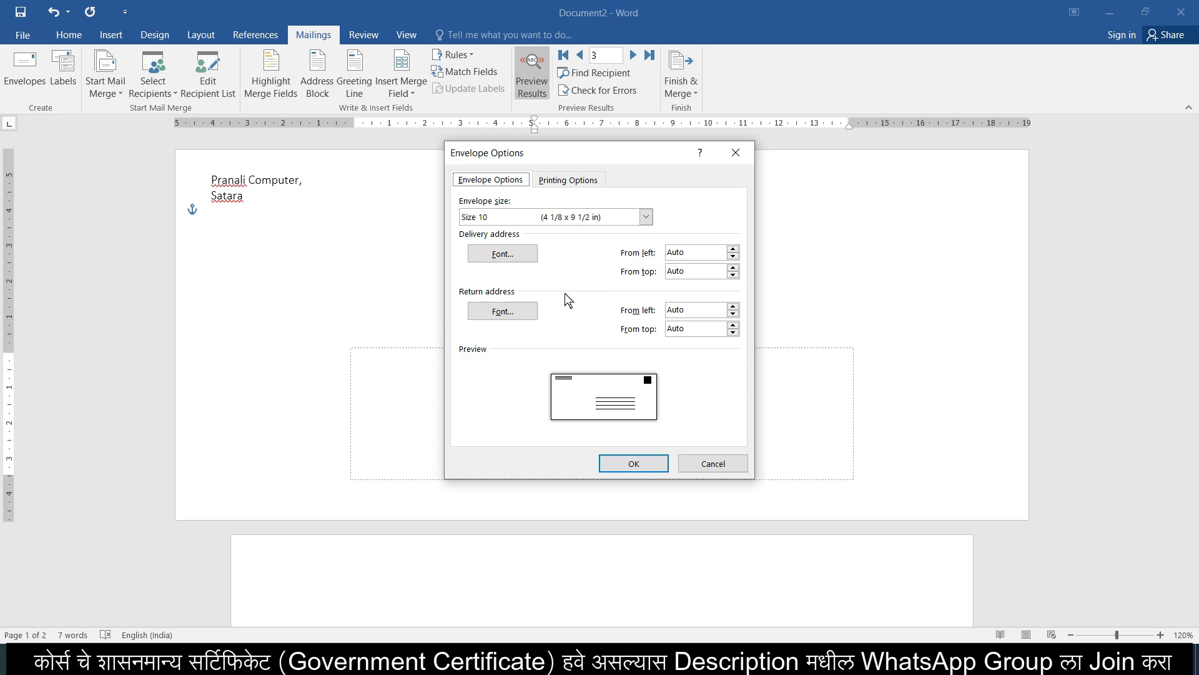
{"action": "left_click", "coordinate": [565, 180]}
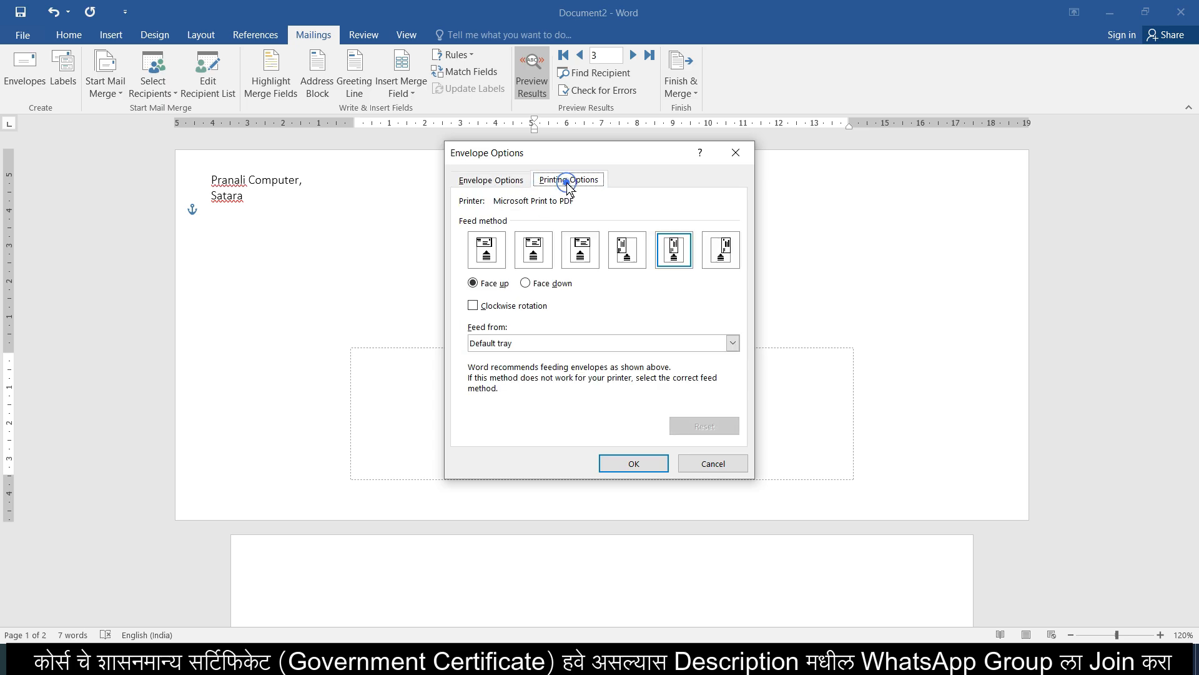
{"action": "left_click", "coordinate": [495, 186]}
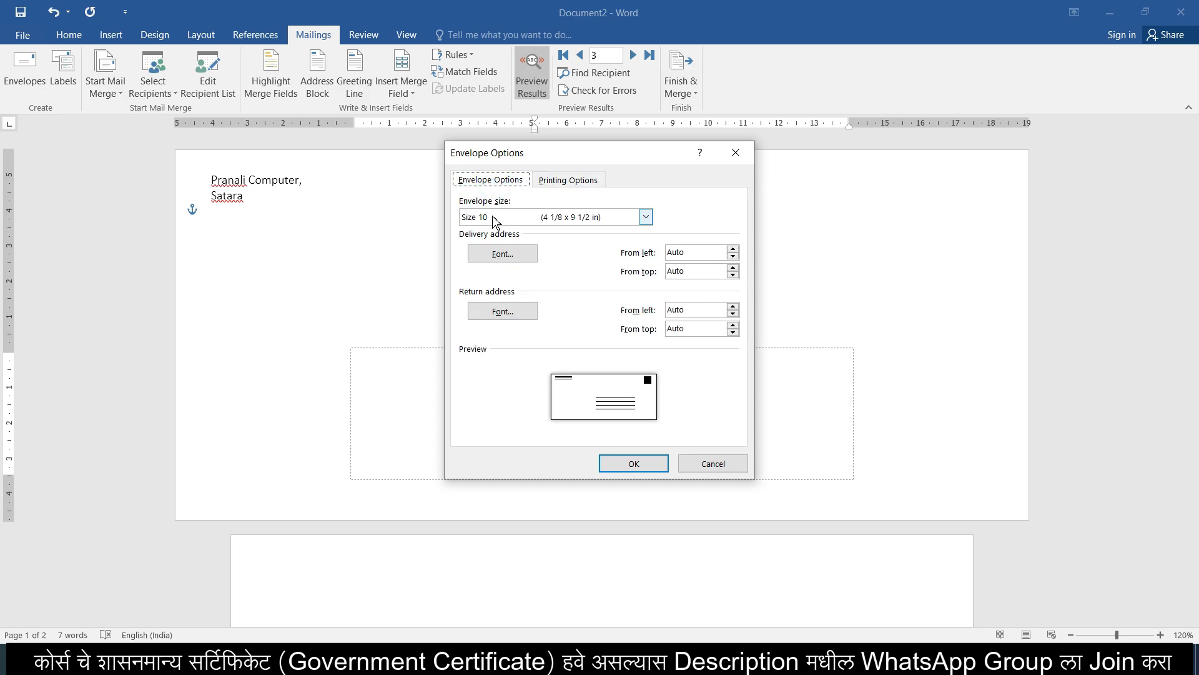
{"action": "left_click", "coordinate": [563, 180]}
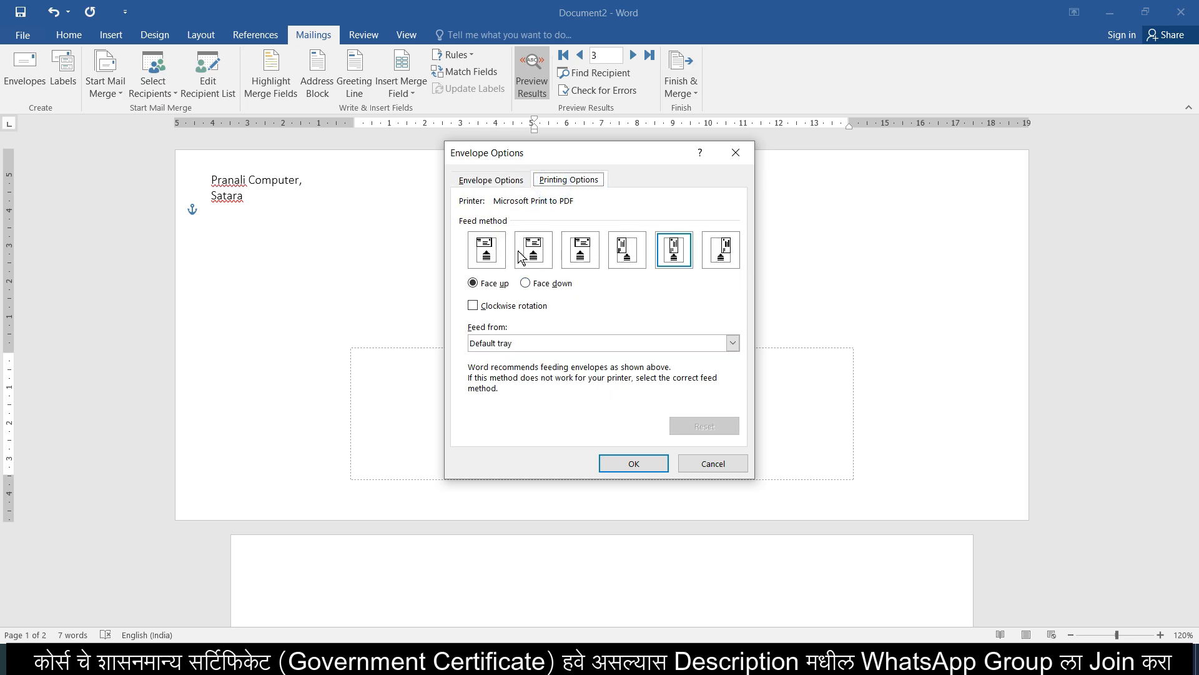
{"action": "left_click", "coordinate": [708, 463]}
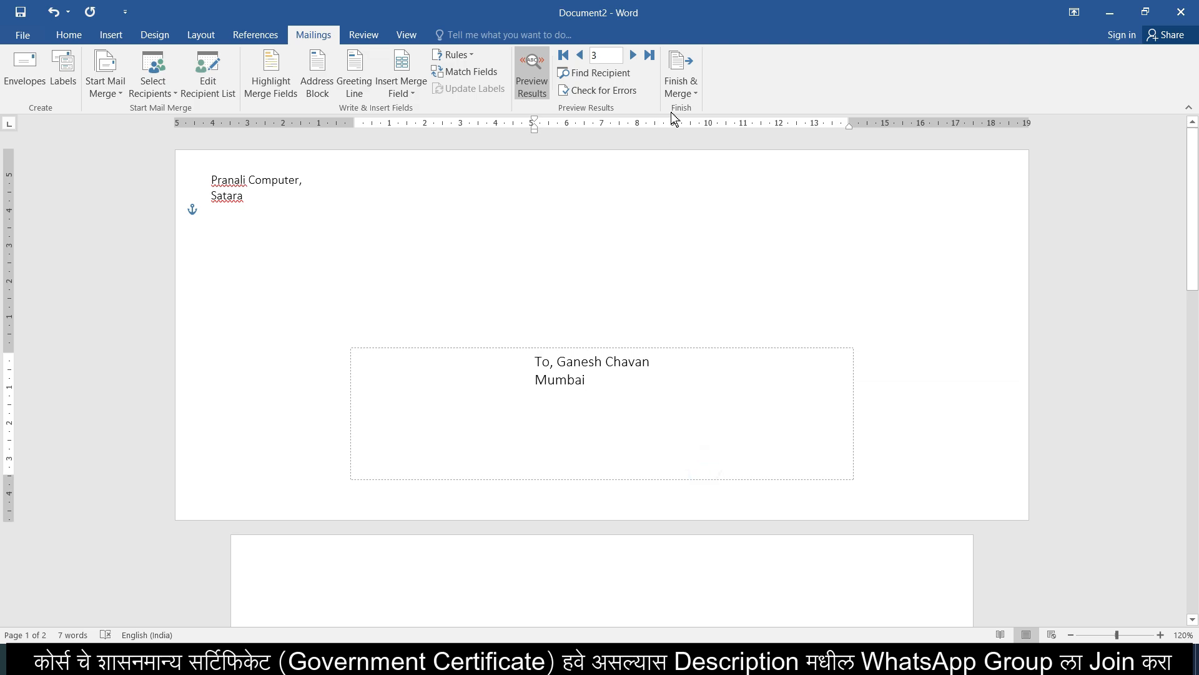
- Examine the finish and merge choices, including the record range for merging to a new document, without running the merge
{"action": "left_click", "coordinate": [686, 94]}
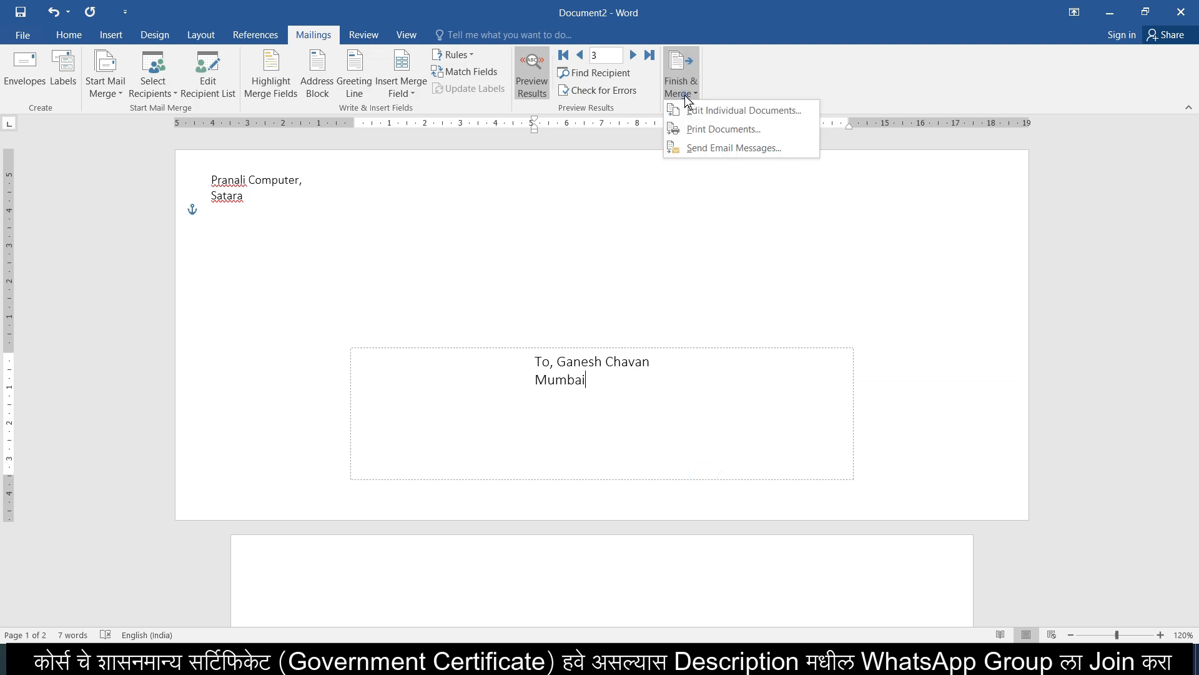
{"action": "left_click", "coordinate": [714, 111]}
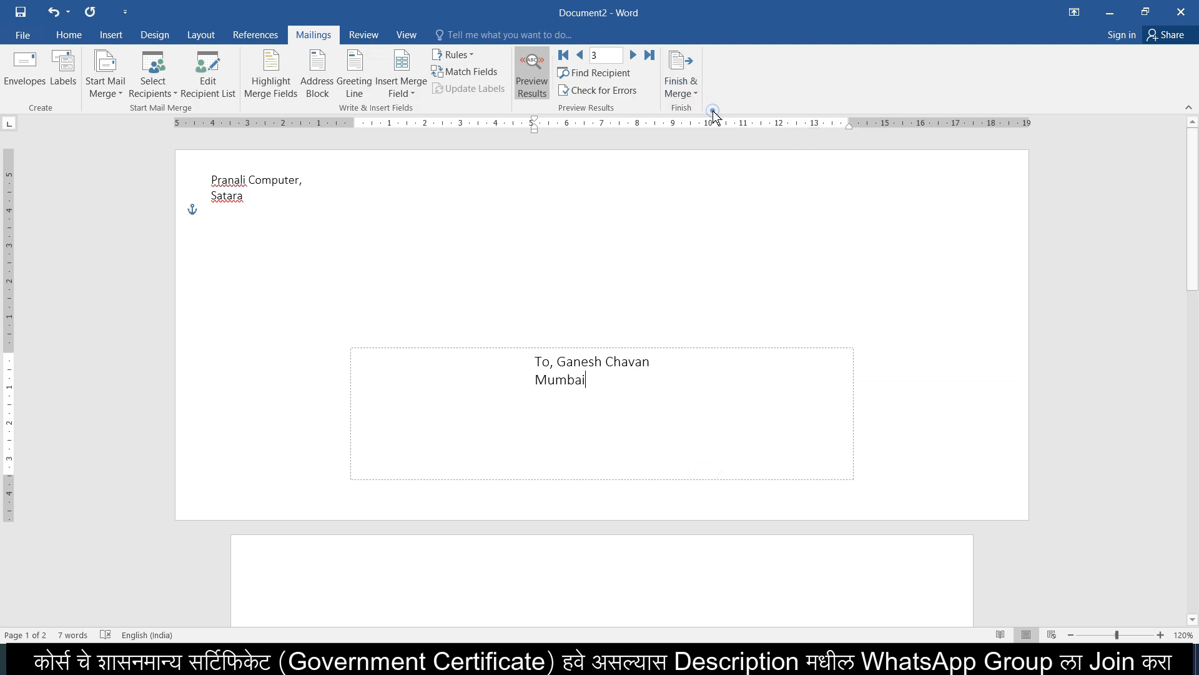
{"action": "left_click", "coordinate": [662, 361]}
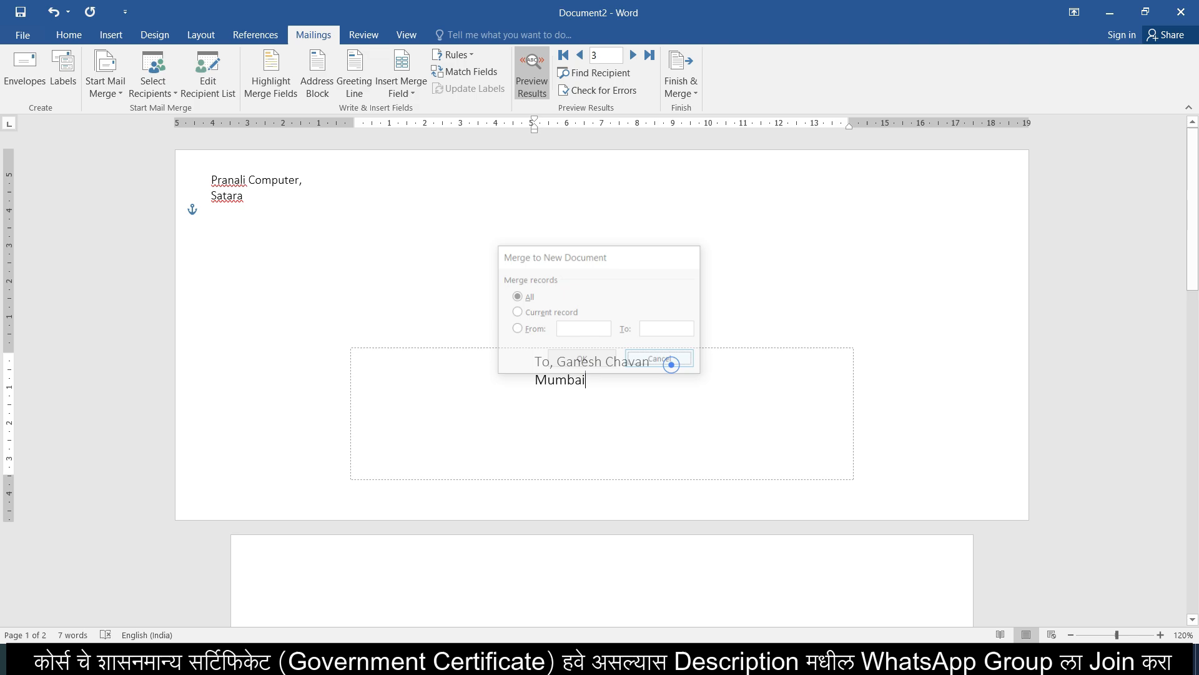
{"action": "left_click", "coordinate": [681, 75]}
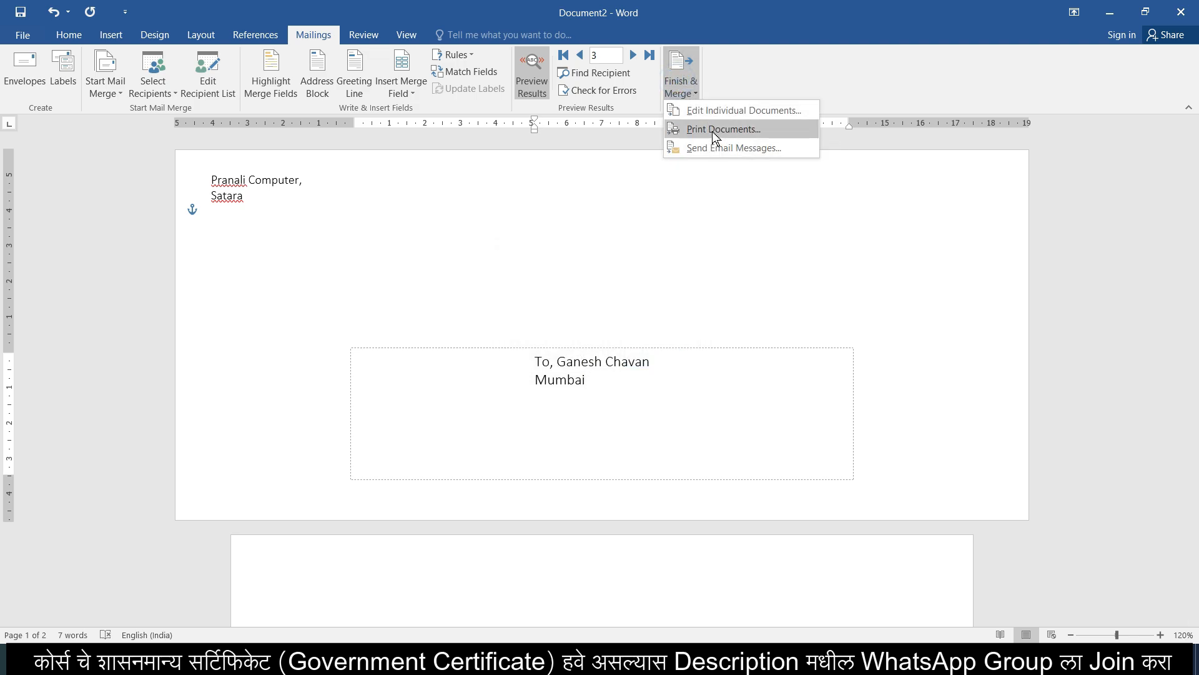
{"action": "left_click", "coordinate": [518, 197]}
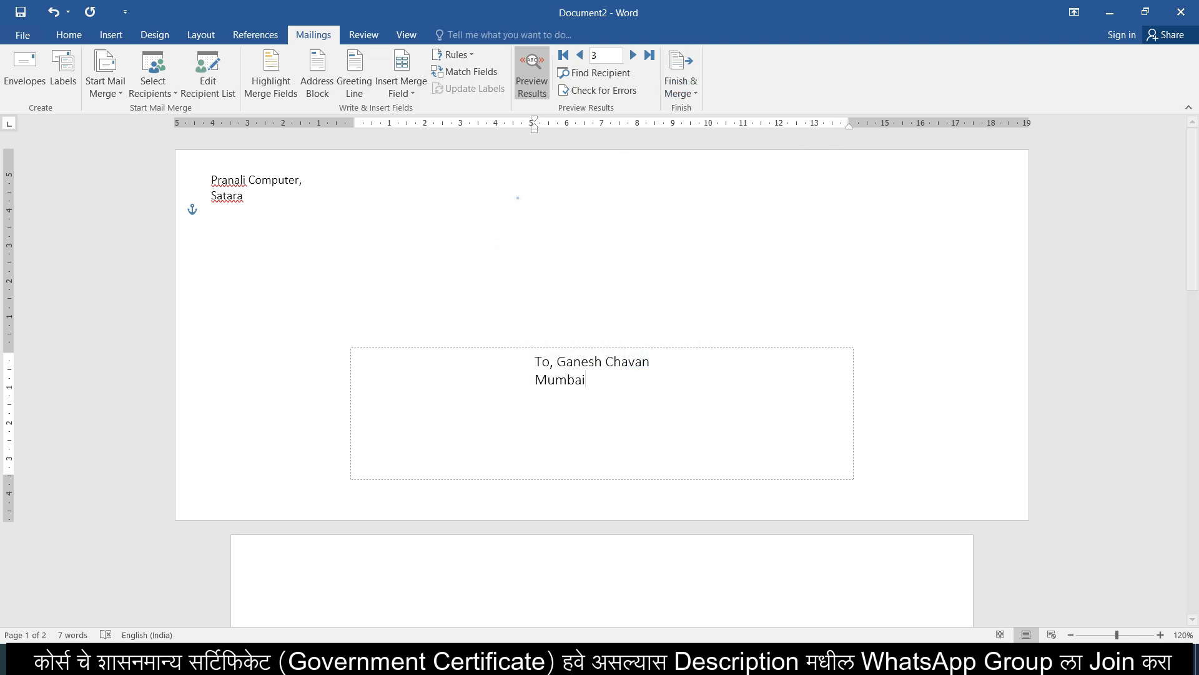
{"action": "left_click", "coordinate": [58, 70]}
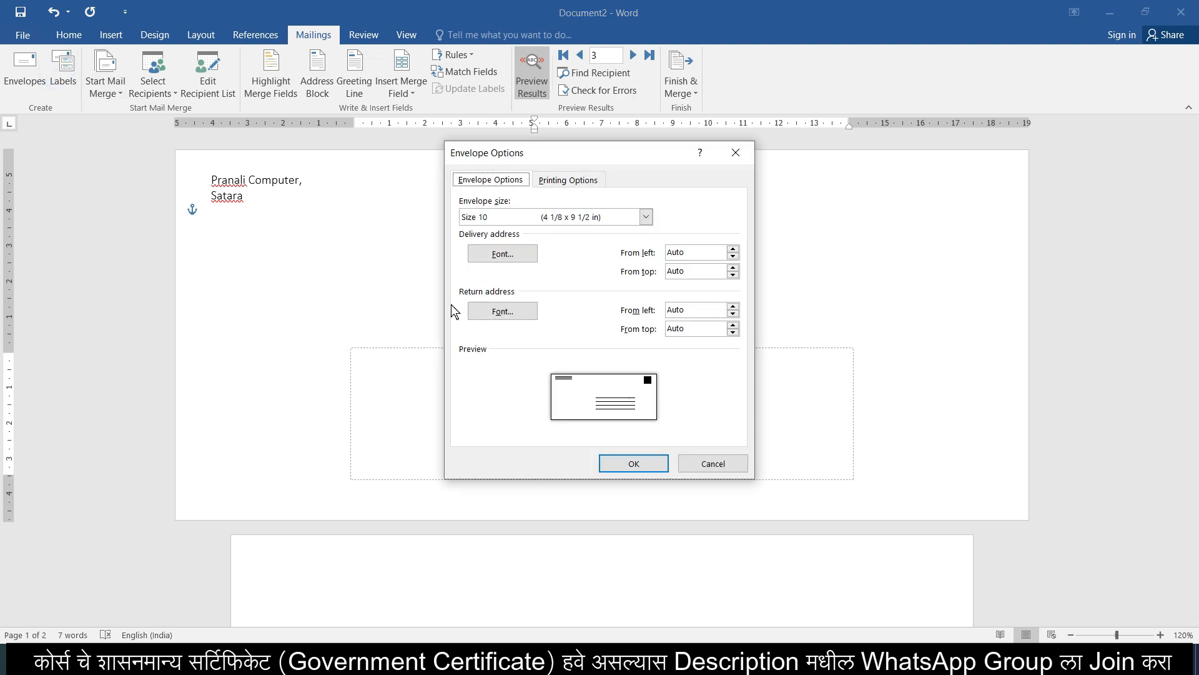
{"action": "left_click", "coordinate": [696, 462]}
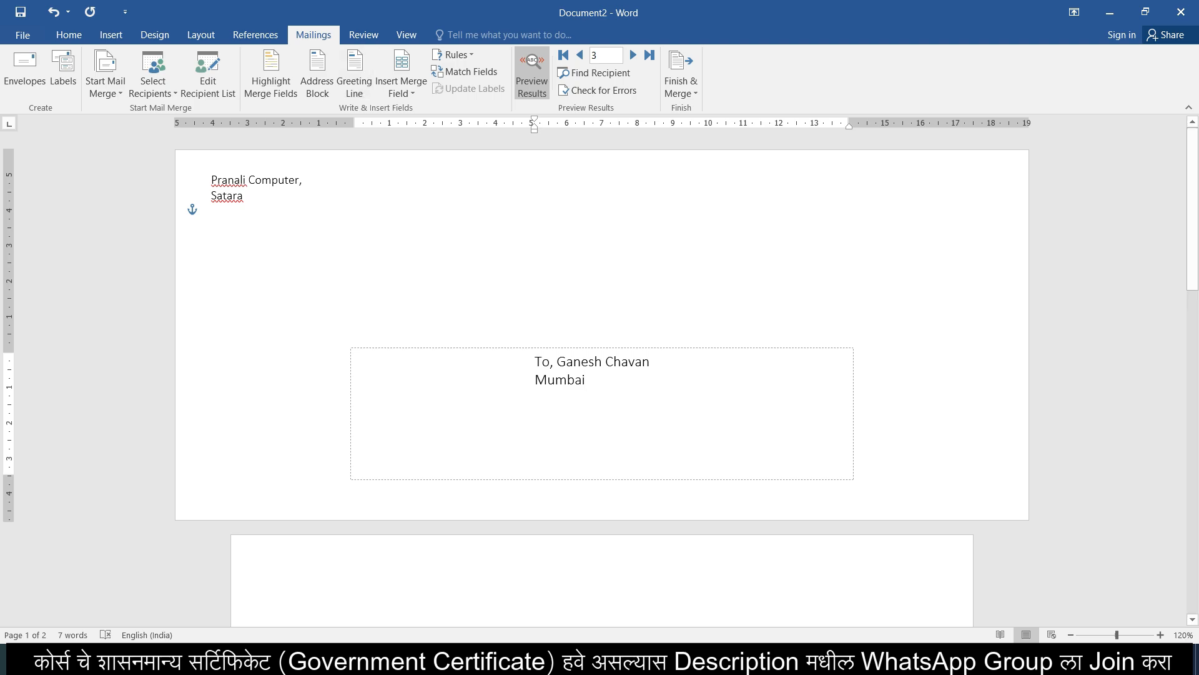
{"action": "type", "text": "NN"}
{"action": "left_click", "coordinate": [434, 252]}
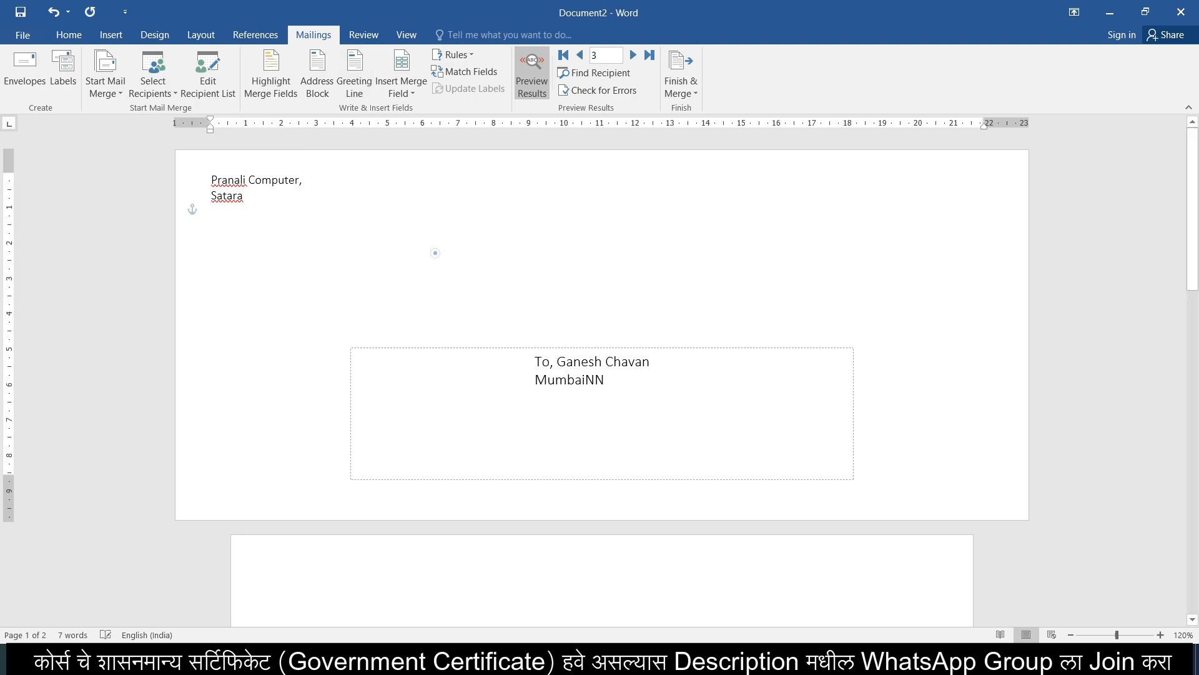
{"action": "type", "text": "N"}
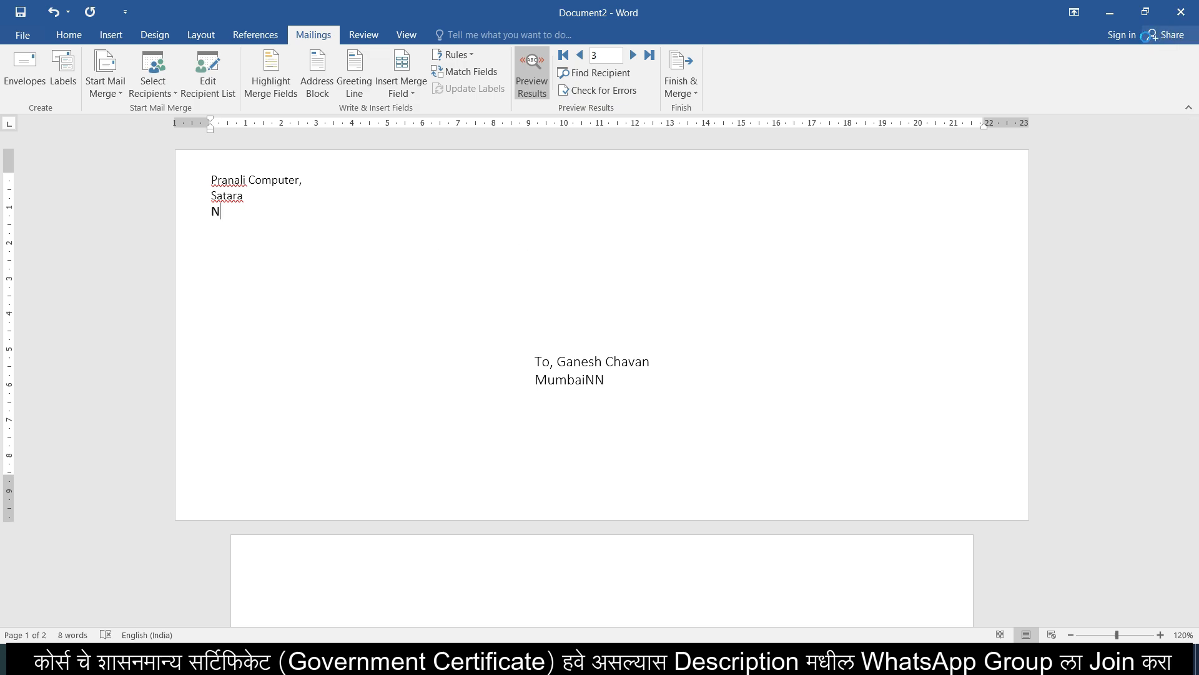
- Create a blank document and generate a full page of identical labels with the address "Pranali Computer" in a new document
{"action": "key", "text": "ctrl+n"}
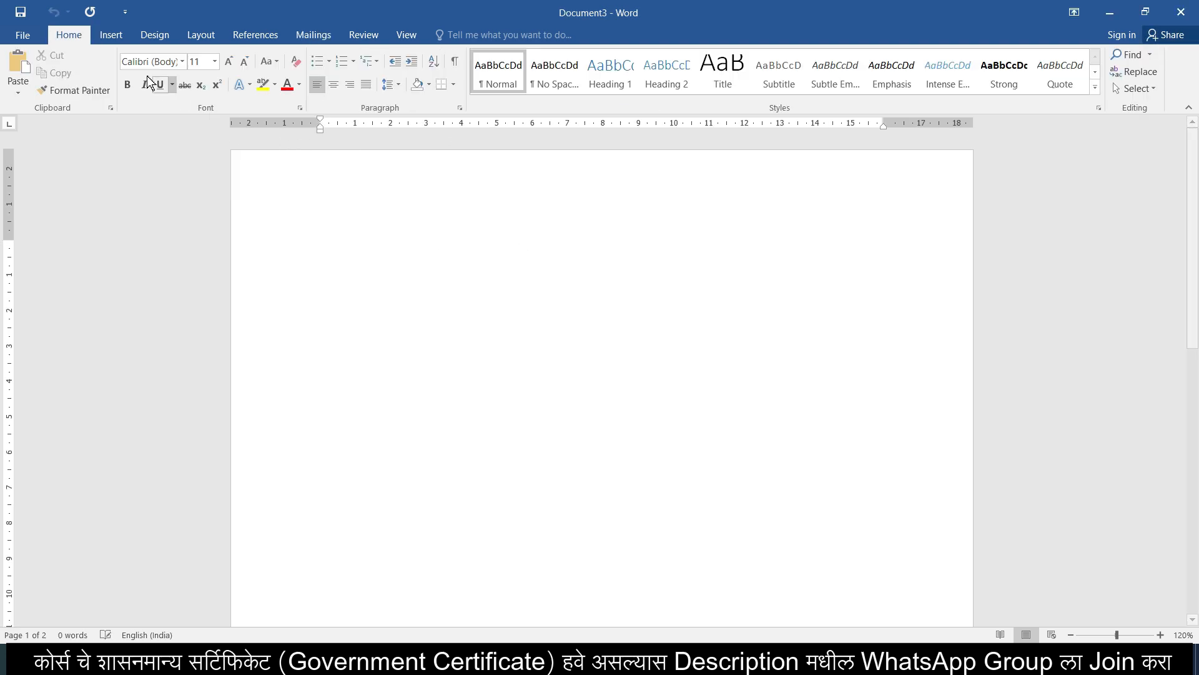
{"action": "left_click", "coordinate": [331, 33]}
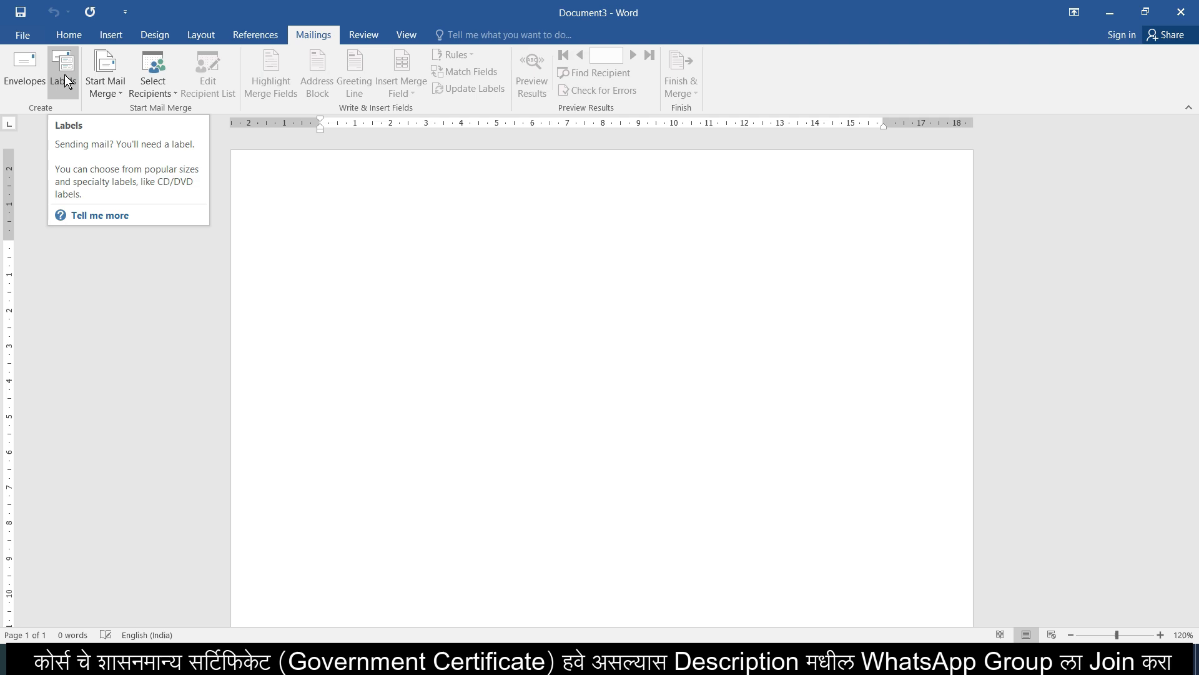
{"action": "left_click", "coordinate": [66, 81]}
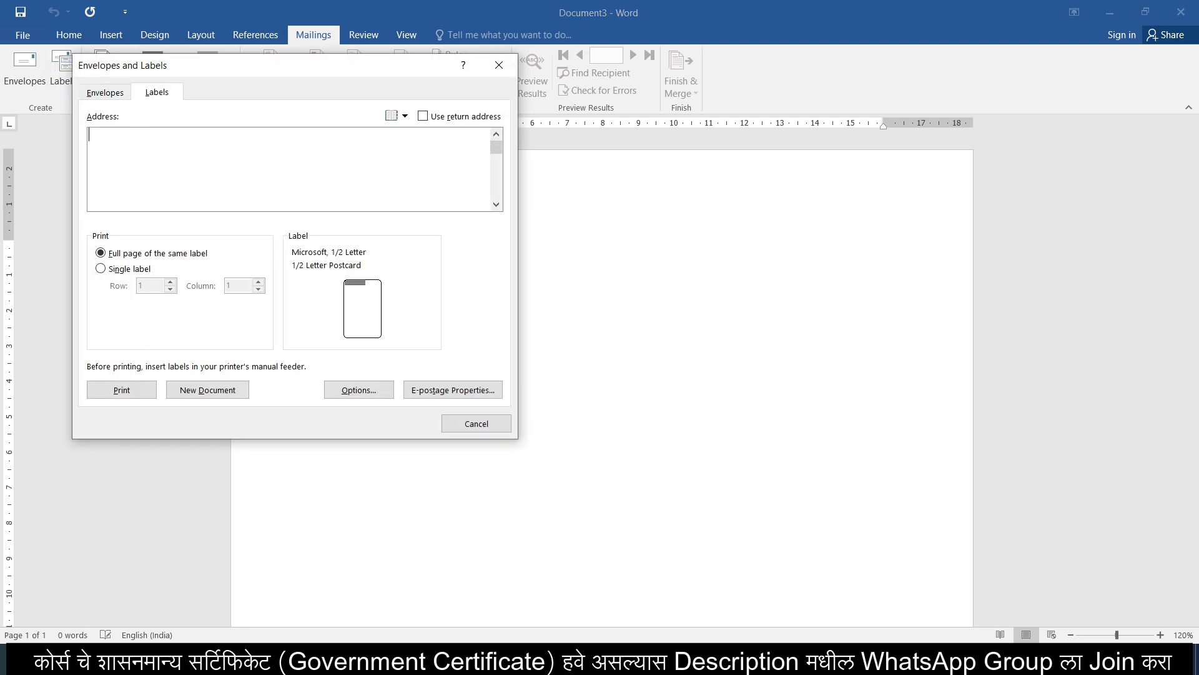
{"action": "left_click", "coordinate": [123, 147]}
{"action": "type", "text": "Pranali Computer"}
{"action": "left_click", "coordinate": [217, 391]}
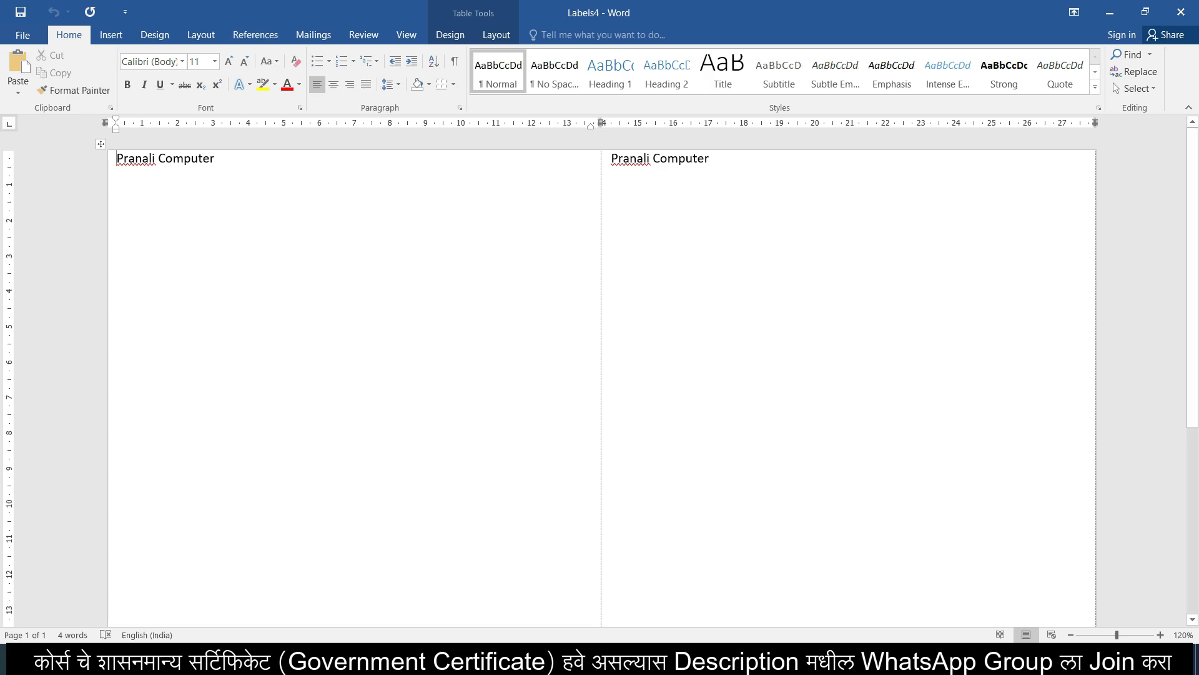
- Switch back to the envelope in Document2 and set its mail merge type to E-mail Messages
{"action": "left_click", "coordinate": [592, 660]}
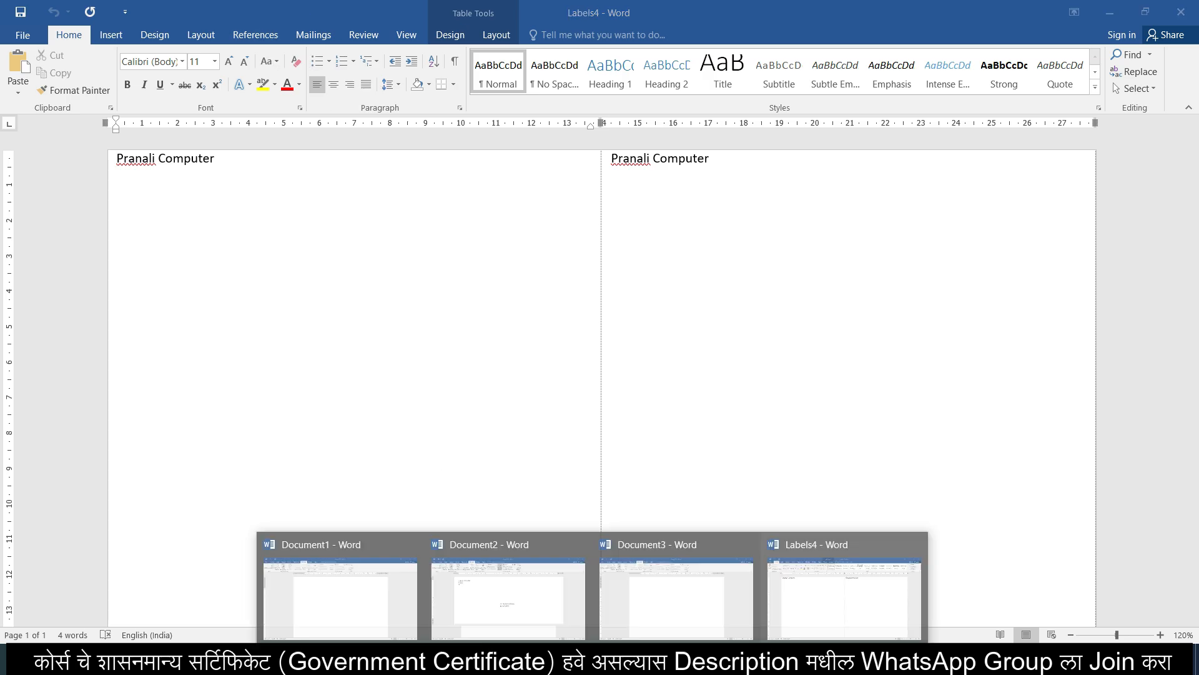
{"action": "left_click", "coordinate": [543, 603]}
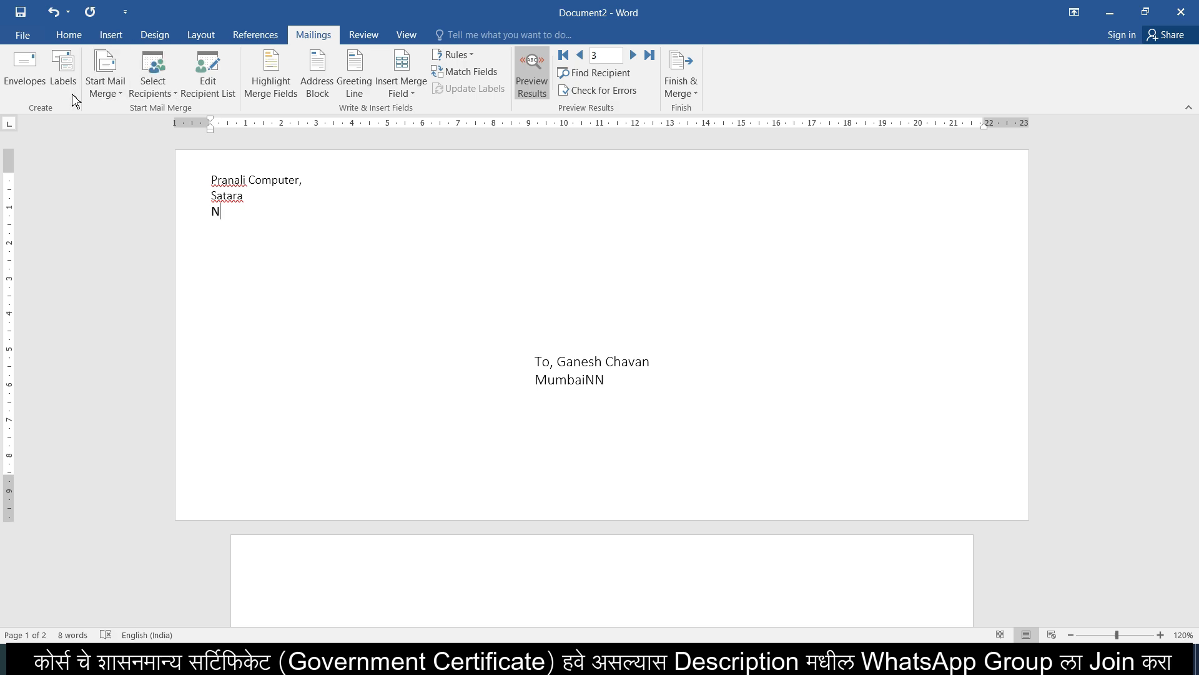
{"action": "left_click", "coordinate": [120, 95]}
{"action": "left_click", "coordinate": [119, 110]}
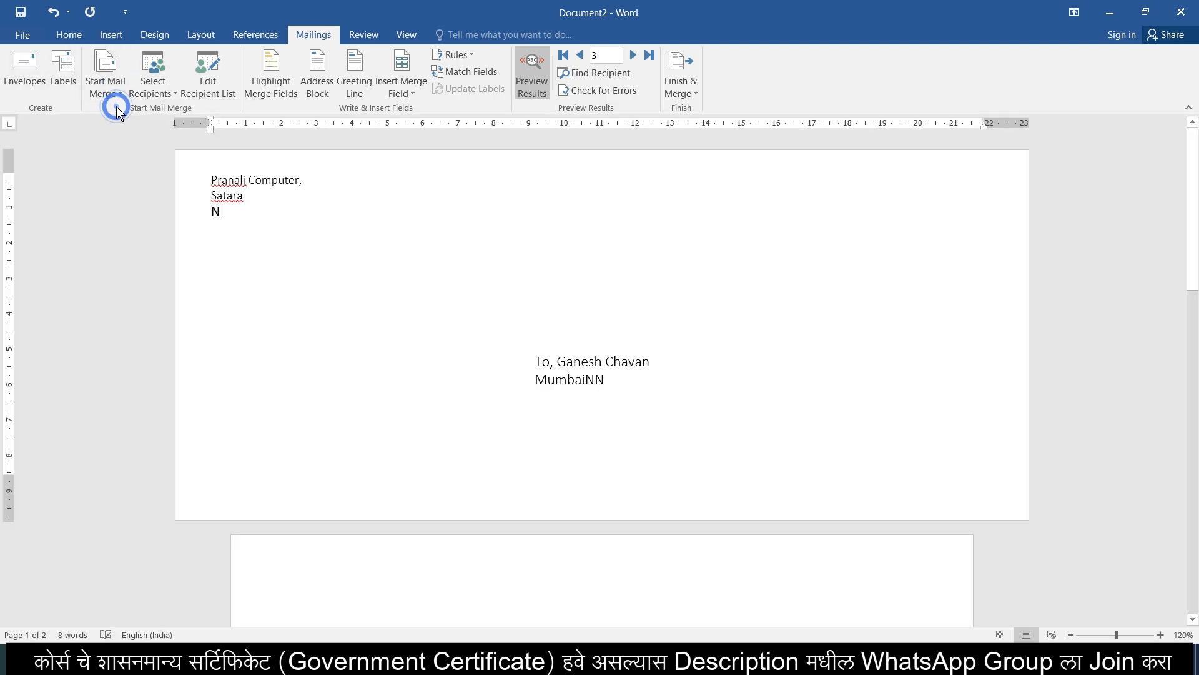
{"action": "left_click", "coordinate": [110, 93]}
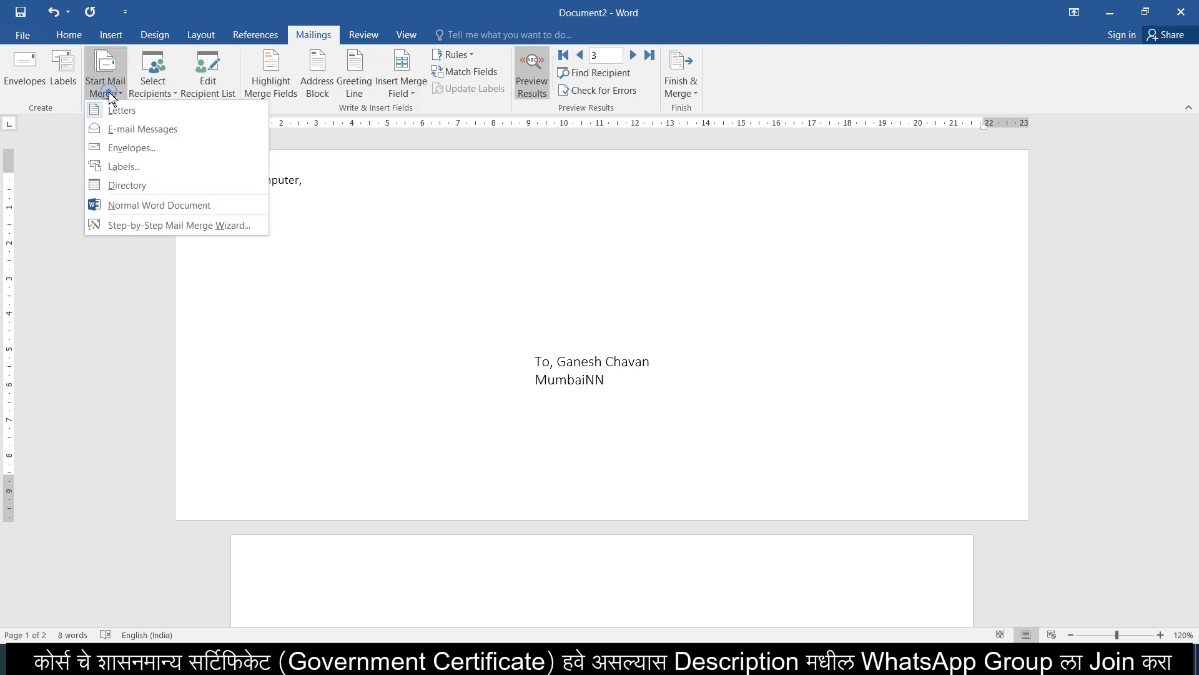
{"action": "left_click", "coordinate": [119, 130]}
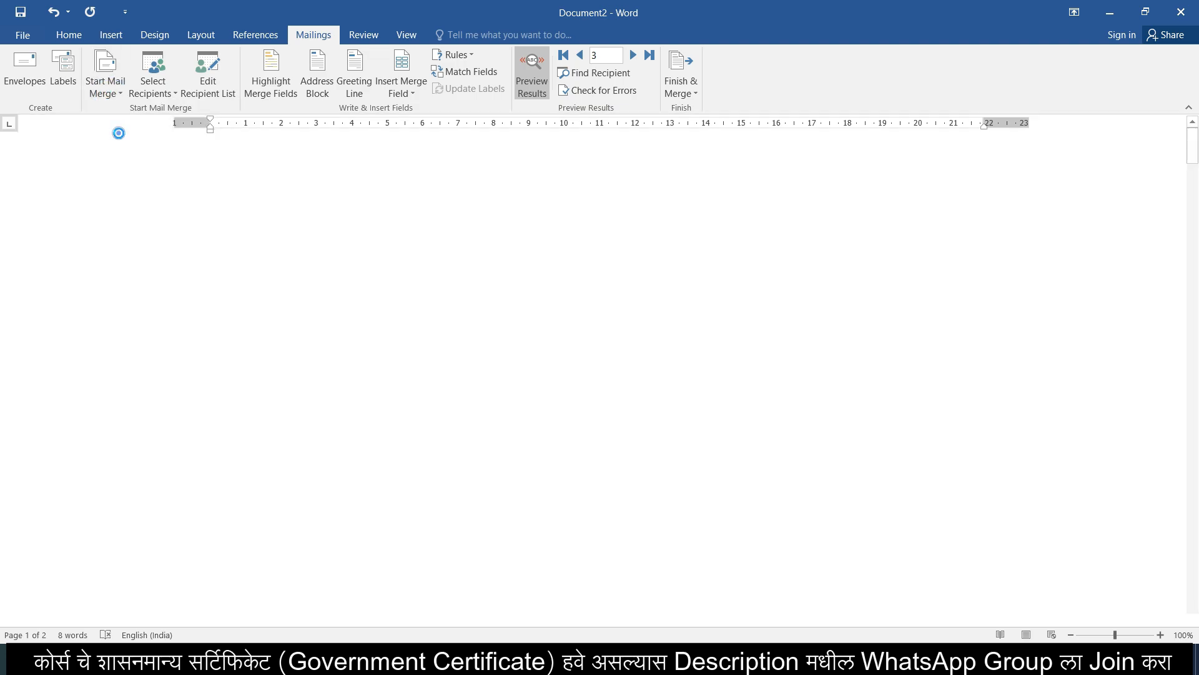
- Switch the mail merge type to Envelopes, leave the envelope options unapplied, and set the type to Letters
{"action": "left_click", "coordinate": [105, 88]}
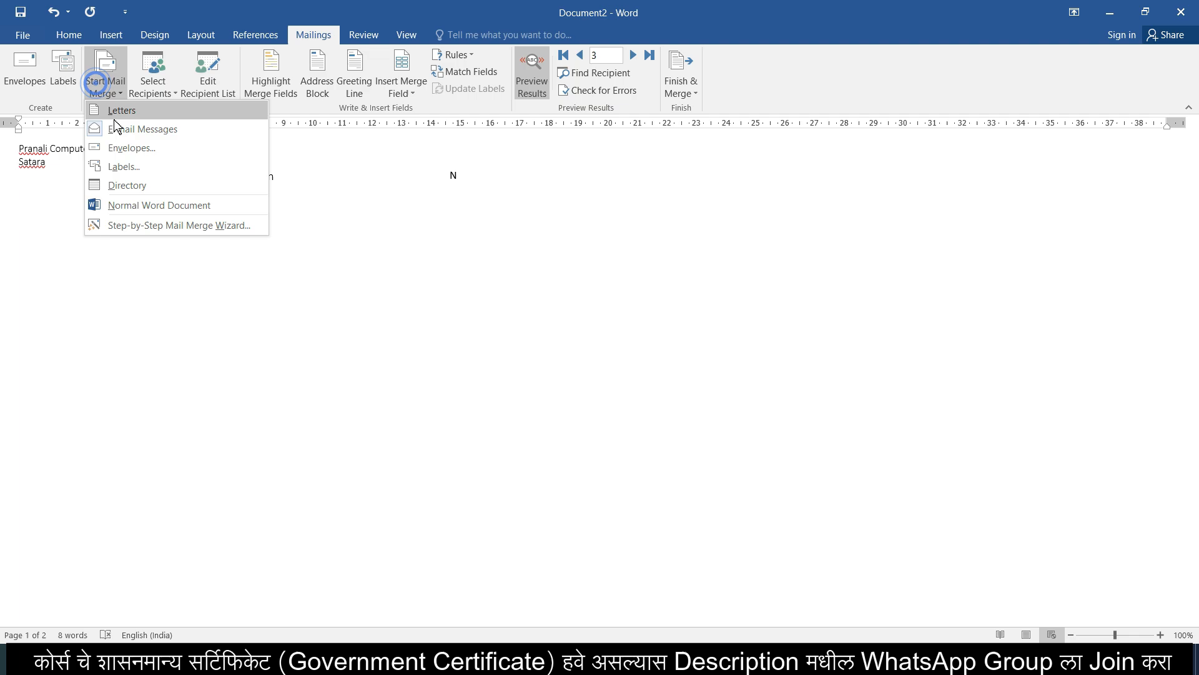
{"action": "left_click", "coordinate": [127, 148]}
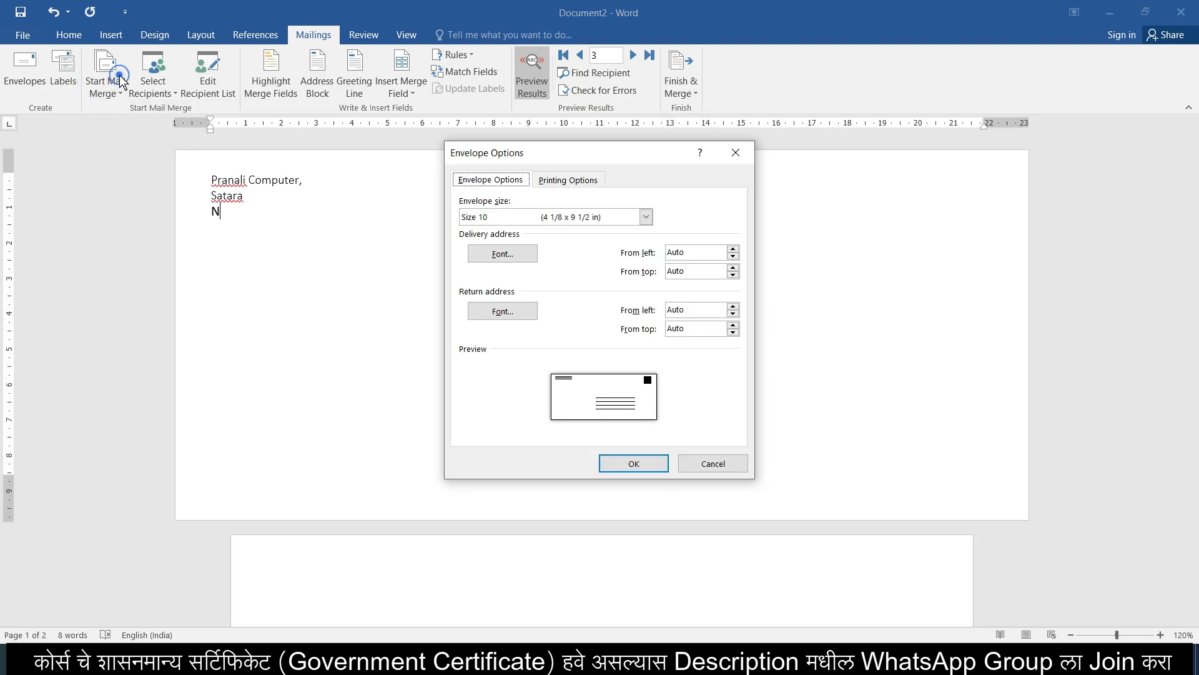
{"action": "left_click", "coordinate": [701, 463]}
{"action": "left_click", "coordinate": [115, 65]}
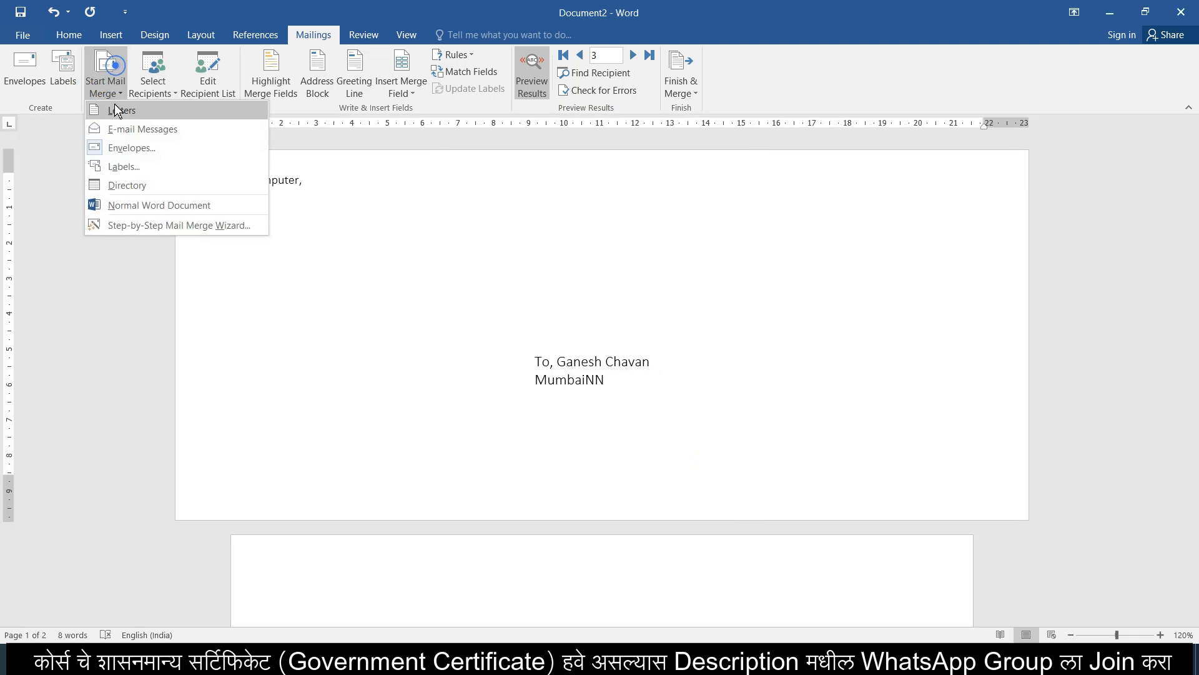
{"action": "left_click", "coordinate": [117, 110]}
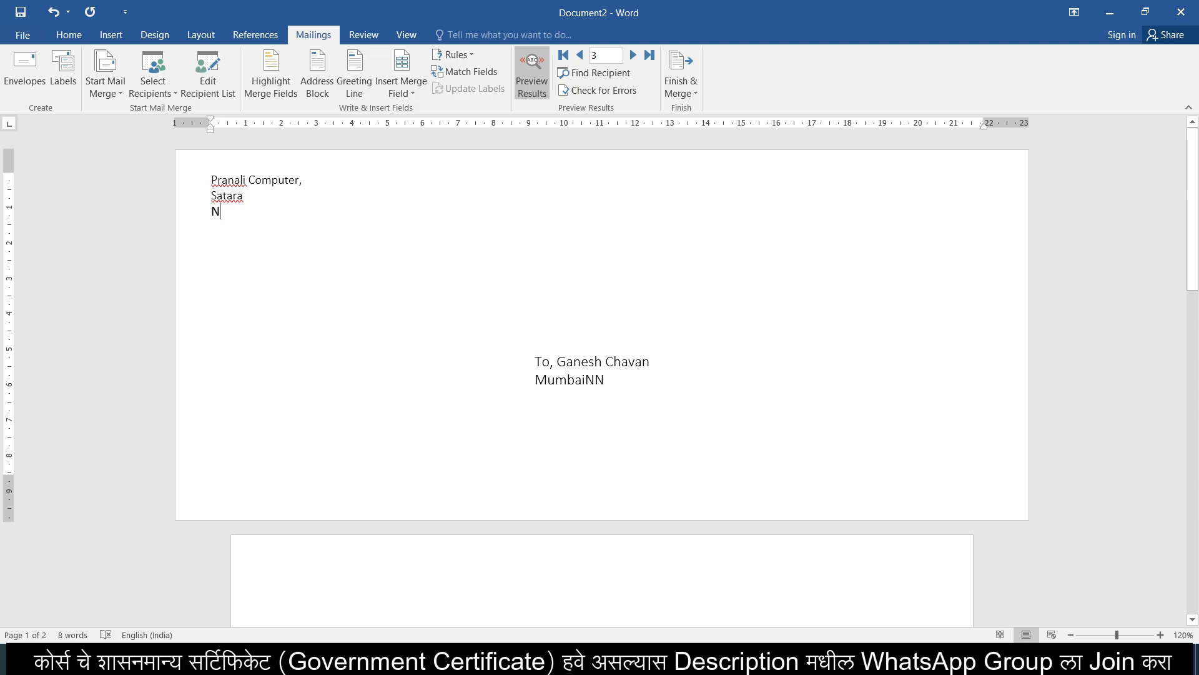
- Edit the recipient list to exclude the second recipient, located in Pune, and accept the list
{"action": "left_click", "coordinate": [151, 87]}
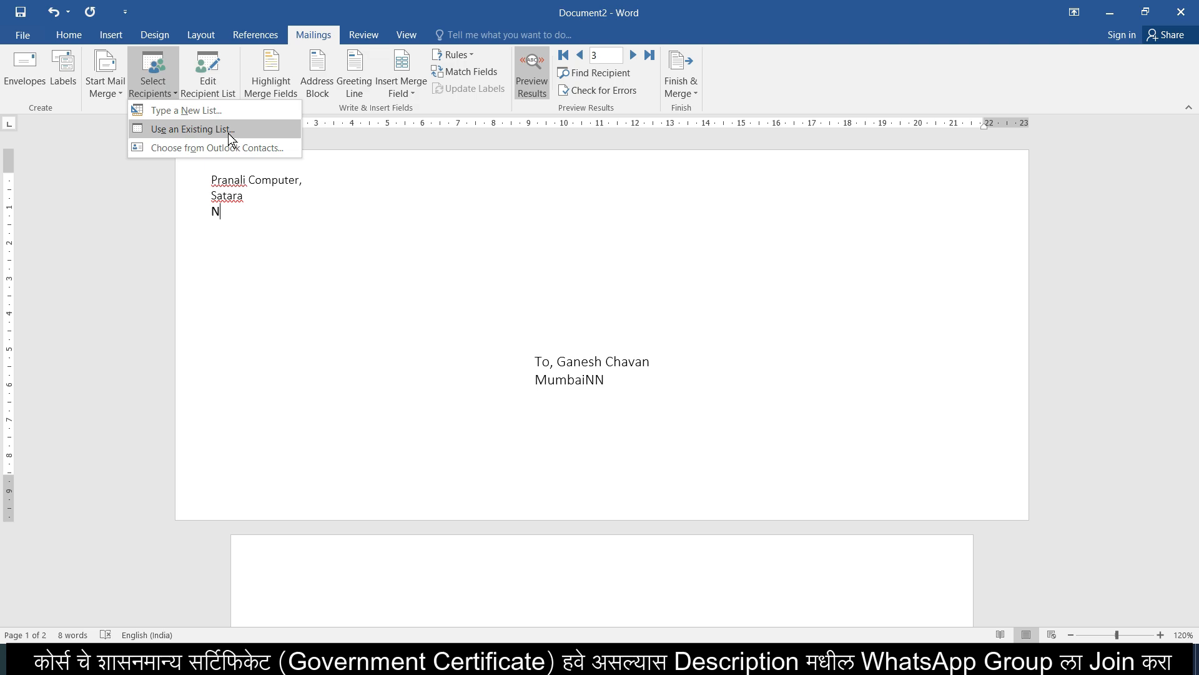
{"action": "left_click", "coordinate": [229, 87]}
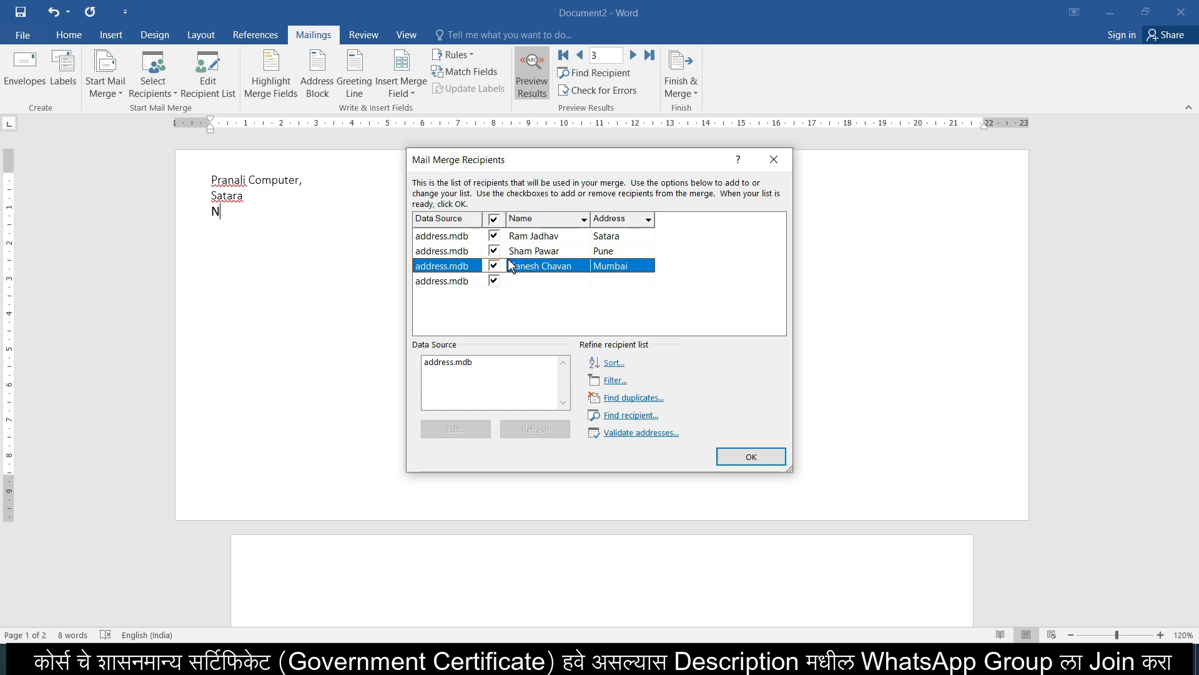
{"action": "left_click", "coordinate": [579, 254]}
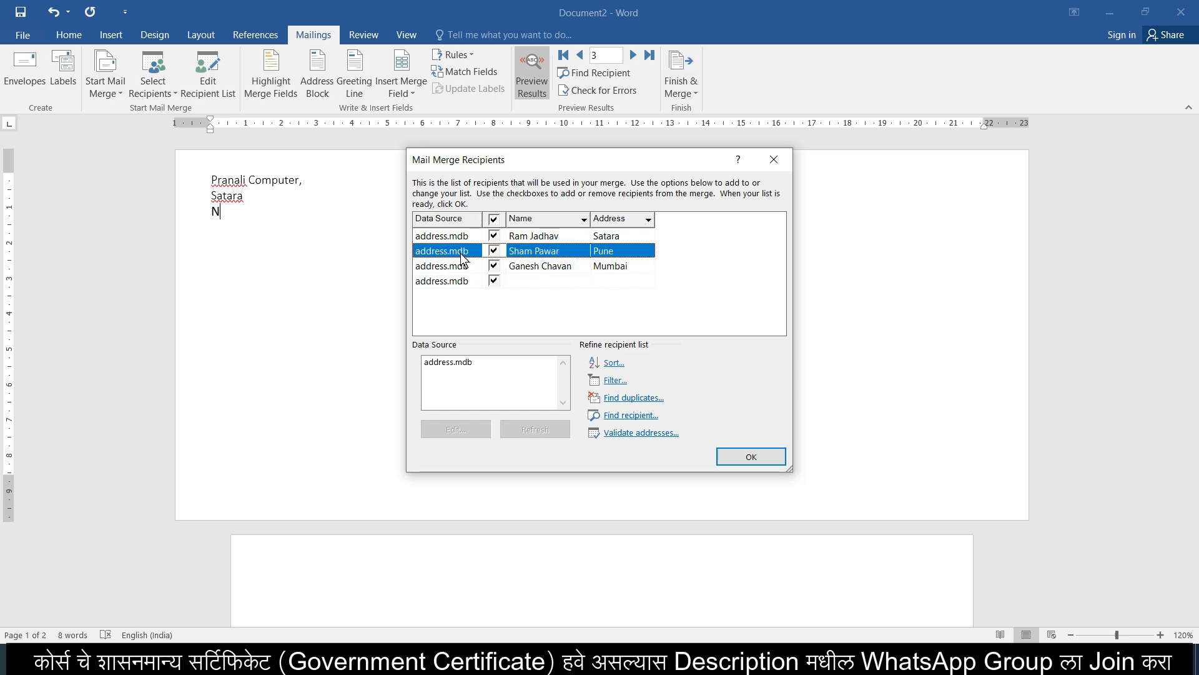
{"action": "left_click", "coordinate": [493, 252]}
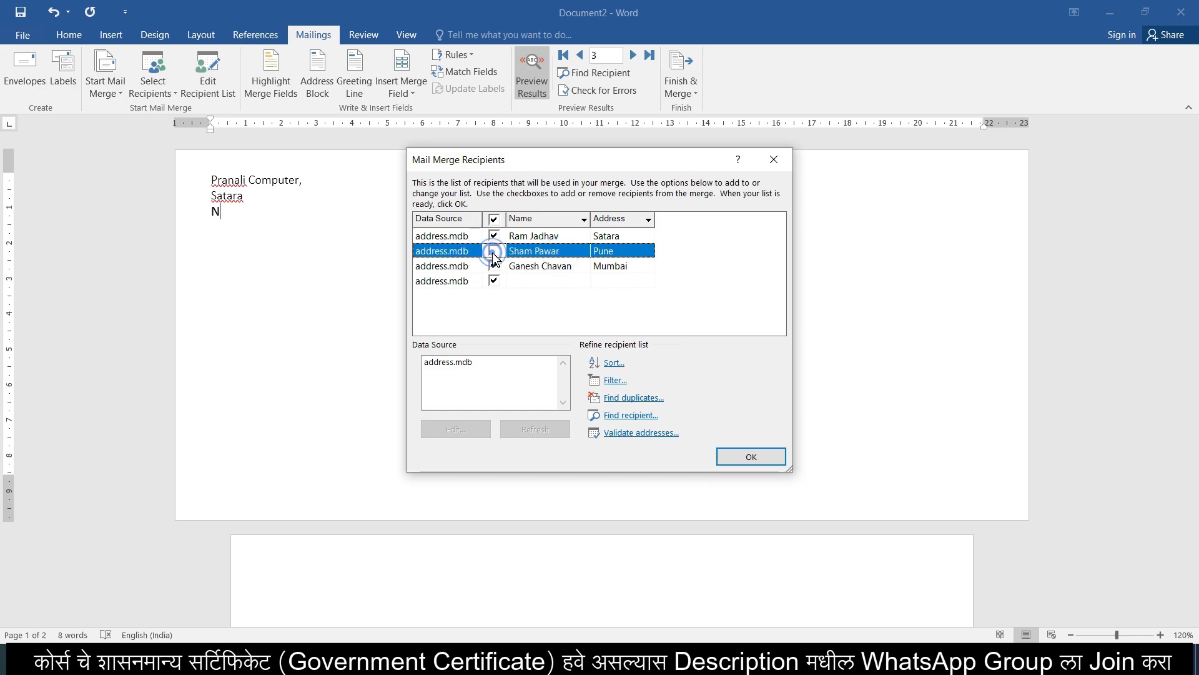
{"action": "left_click", "coordinate": [748, 454]}
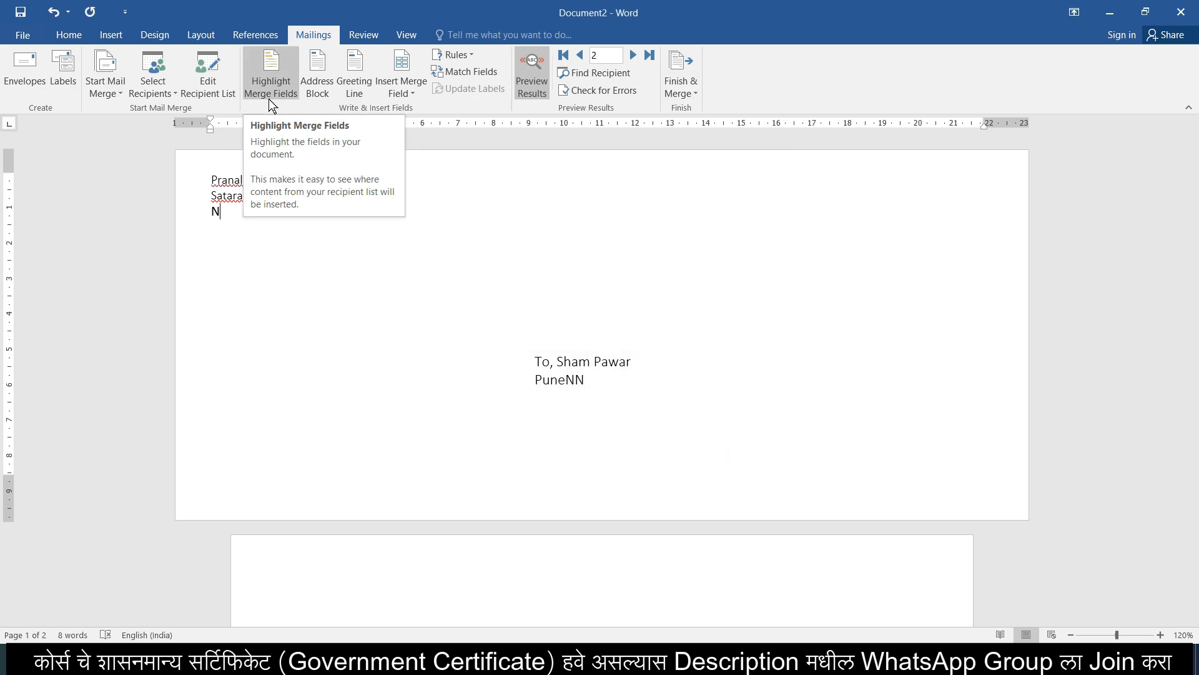
- Return from the results preview to the merge field codes and highlight the merge fields in the document
{"action": "left_click", "coordinate": [531, 74]}
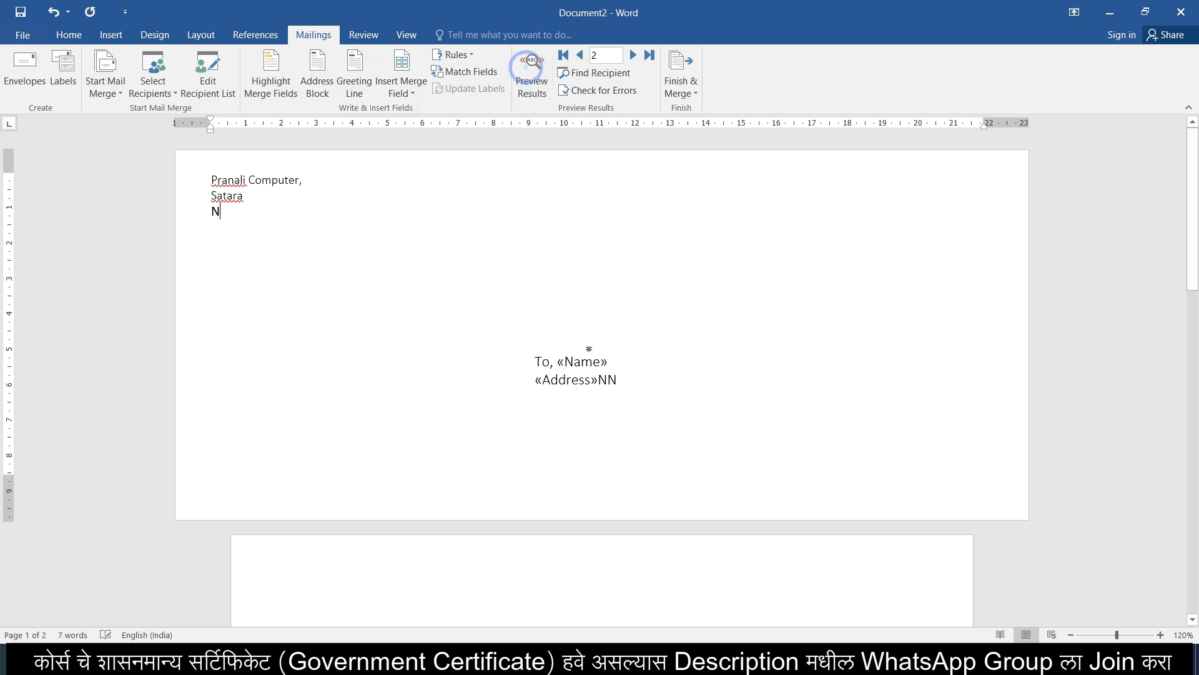
{"action": "left_click", "coordinate": [266, 78]}
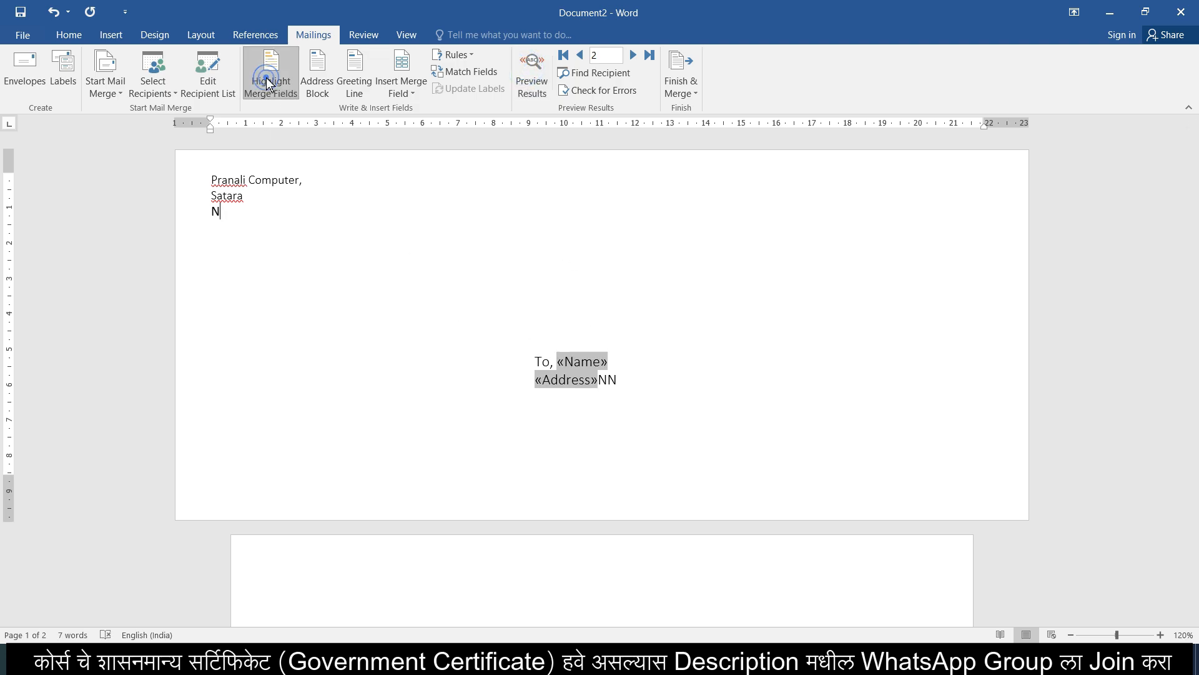
{"action": "left_click", "coordinate": [545, 74]}
{"action": "left_click", "coordinate": [545, 74]}
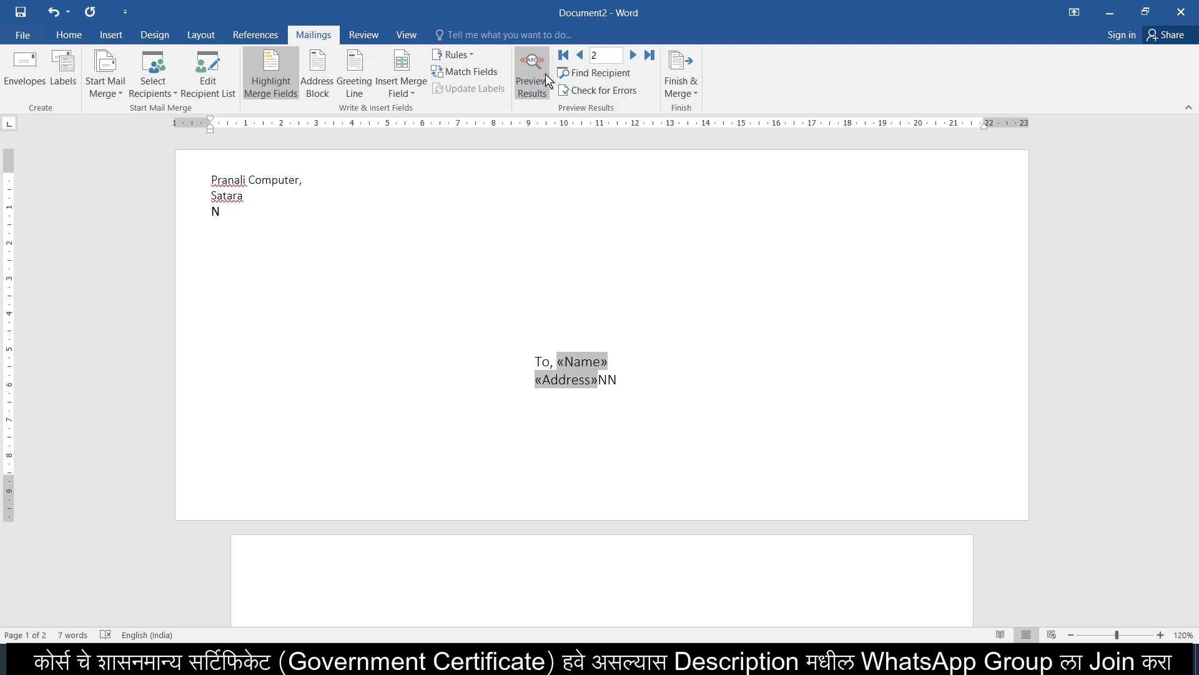
- Insert an address block below the return address, using the recipient name format with a middle initial
{"action": "left_click", "coordinate": [319, 92]}
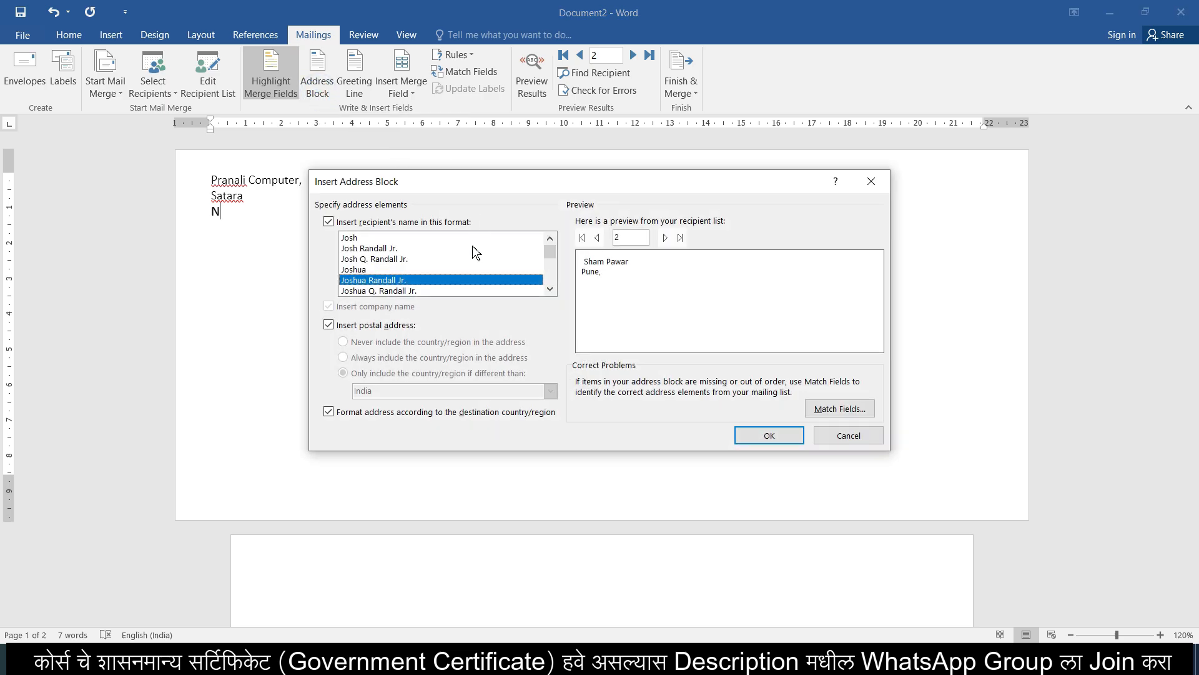
{"action": "left_click", "coordinate": [353, 290]}
{"action": "left_click", "coordinate": [766, 436]}
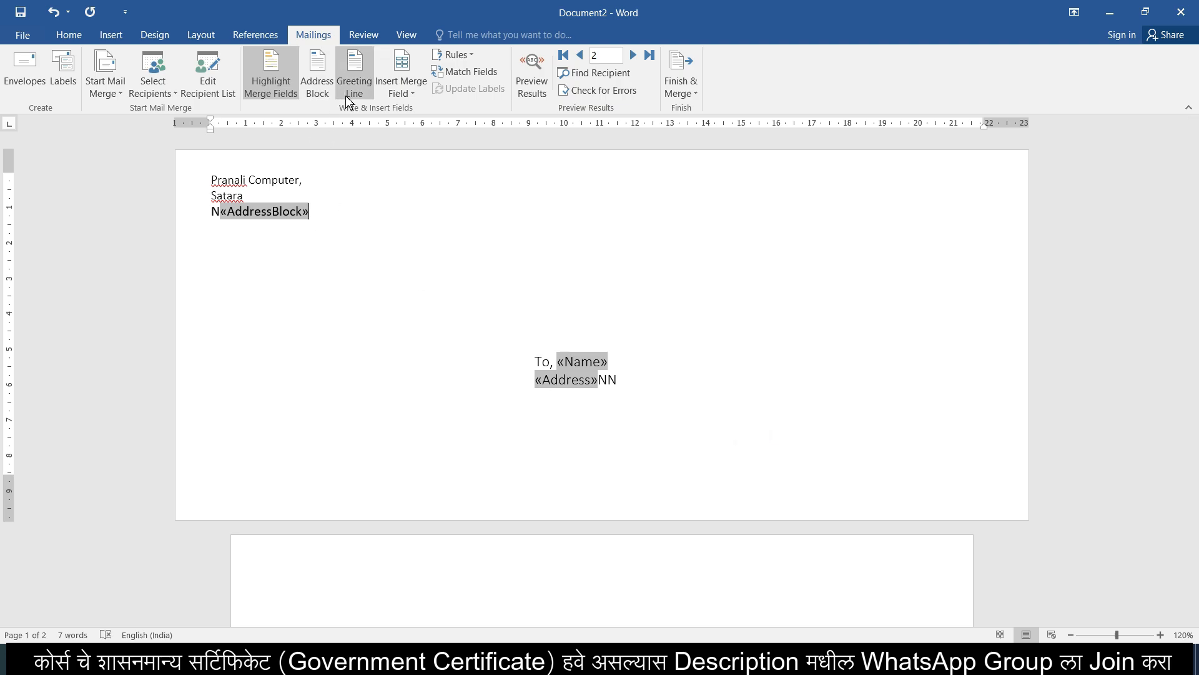
- Insert a greeting line below the address block, starting with "Dear" and using the "Mr. and Mrs." plus surname format
{"action": "left_click", "coordinate": [321, 219]}
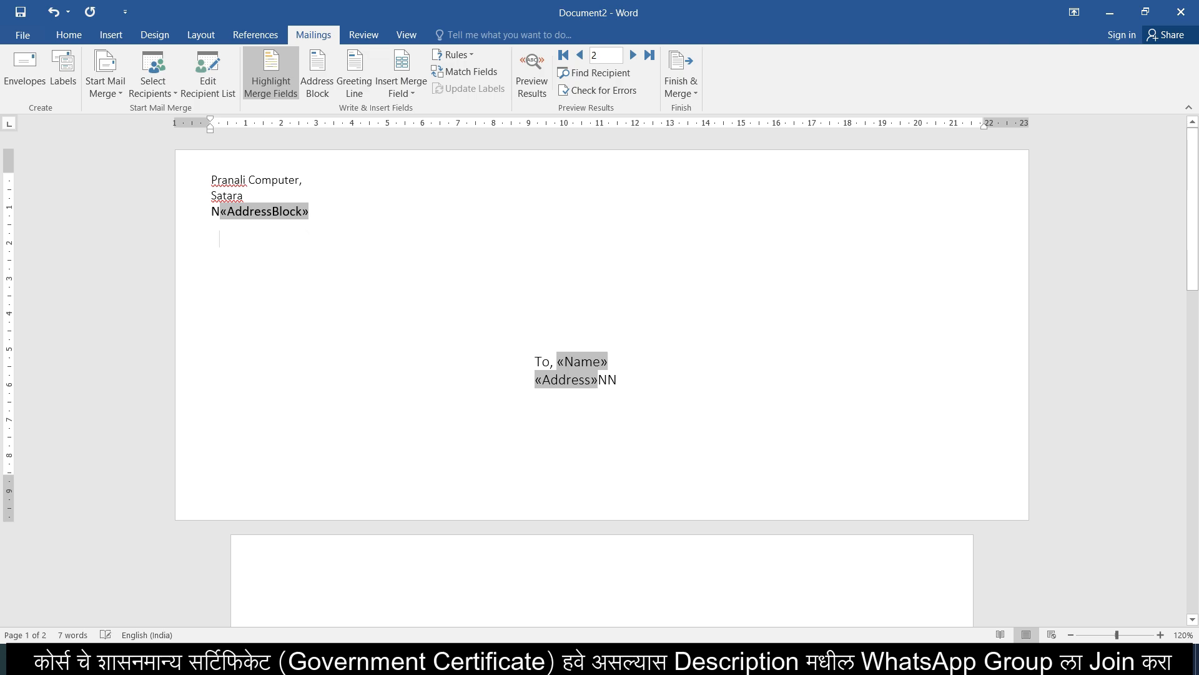
{"action": "left_click", "coordinate": [340, 93]}
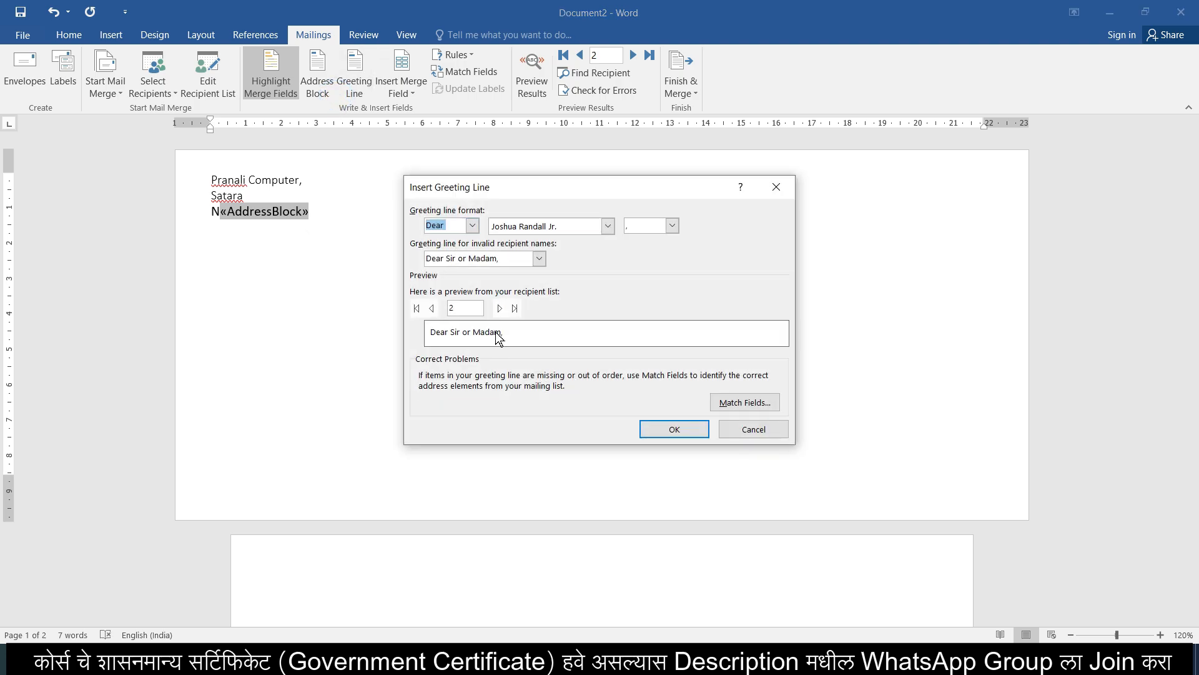
{"action": "left_click", "coordinate": [517, 225]}
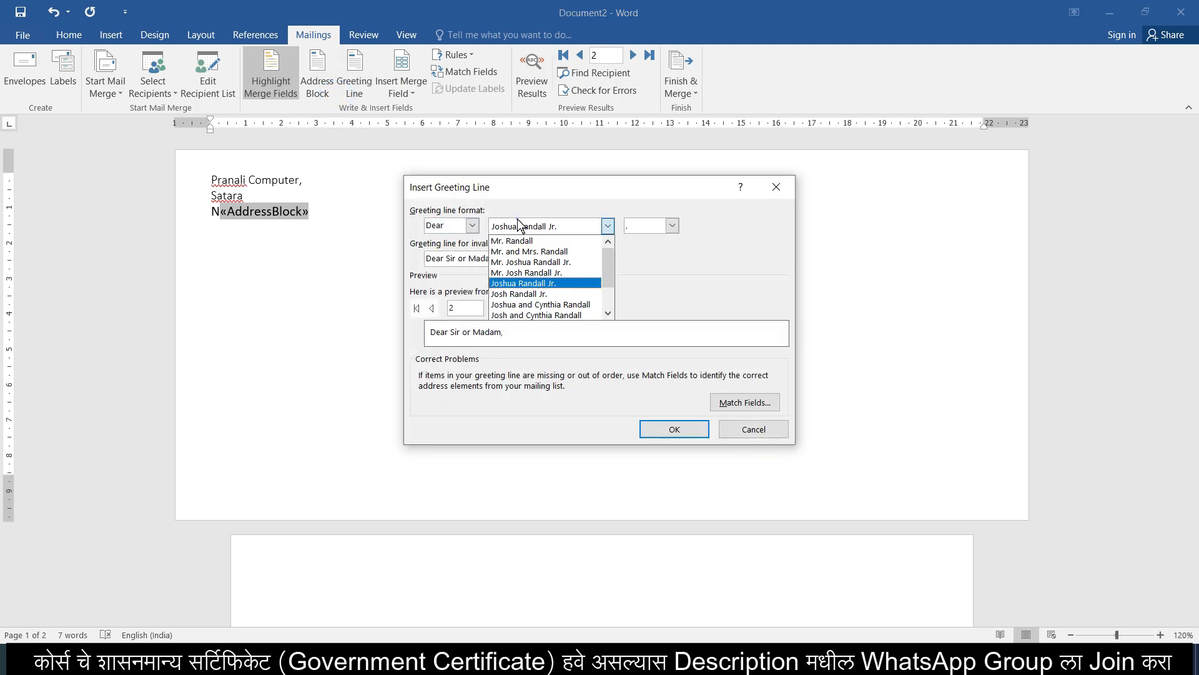
{"action": "left_click", "coordinate": [530, 251]}
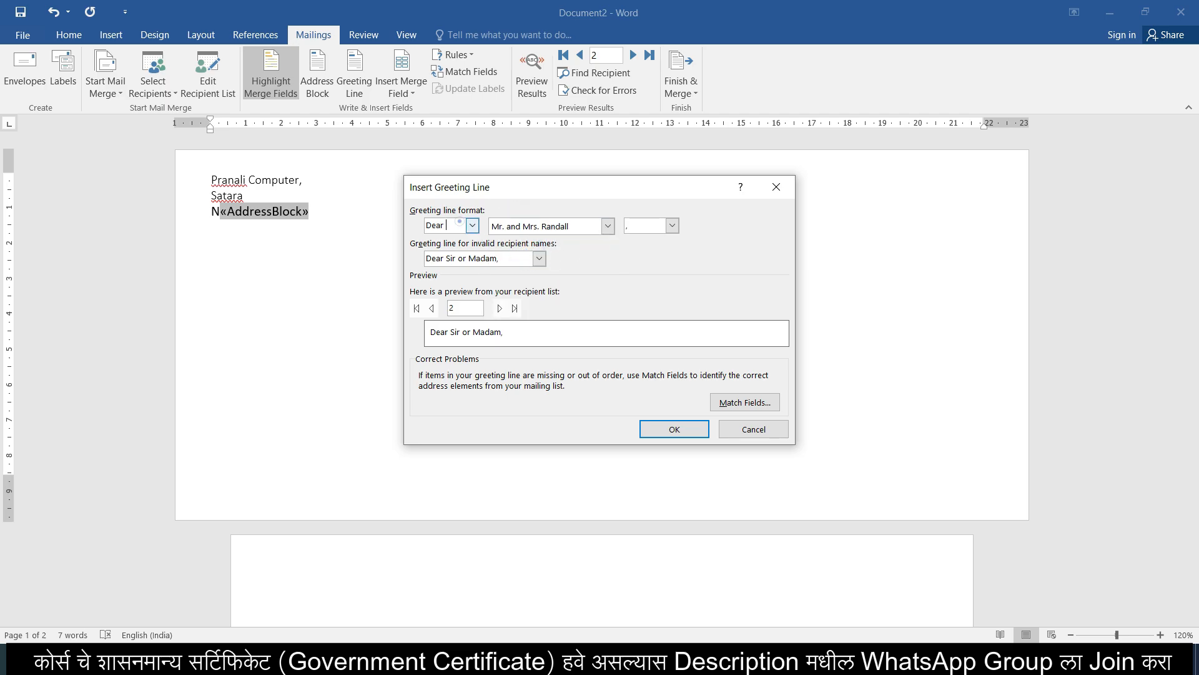
{"action": "left_click", "coordinate": [473, 227]}
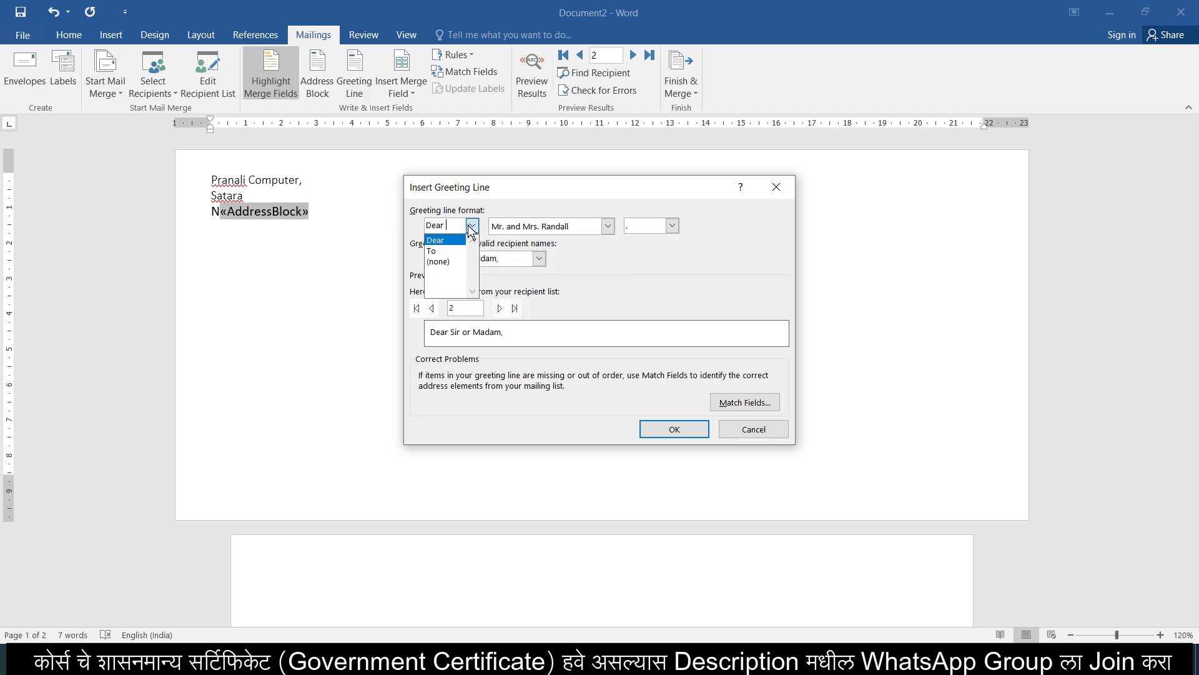
{"action": "left_click", "coordinate": [651, 423]}
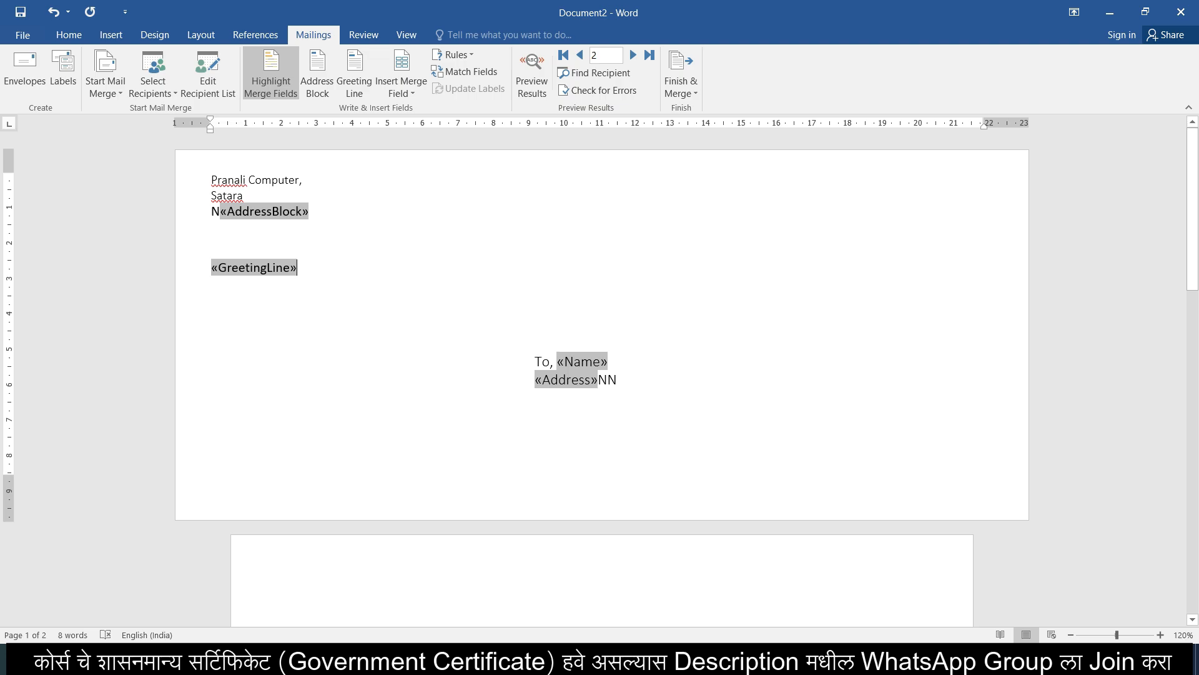
- Insert the Name merge field on the empty line between the address block and the greeting line
{"action": "left_click", "coordinate": [403, 96]}
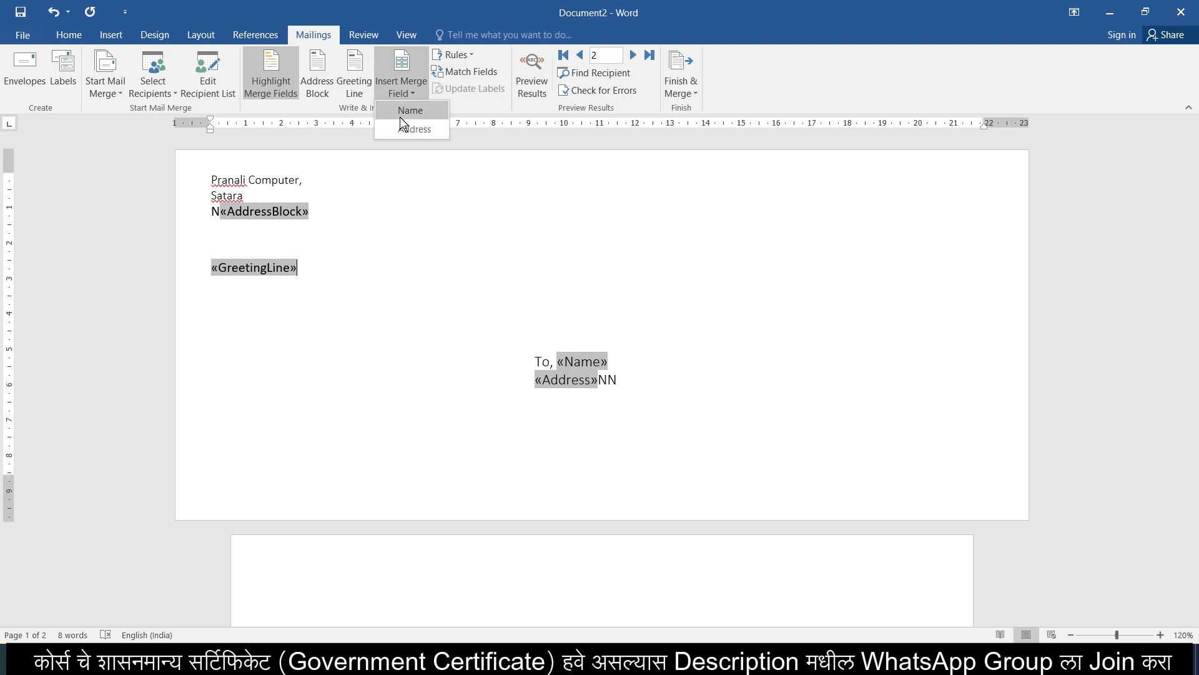
{"action": "left_click", "coordinate": [283, 226]}
{"action": "left_click", "coordinate": [262, 236]}
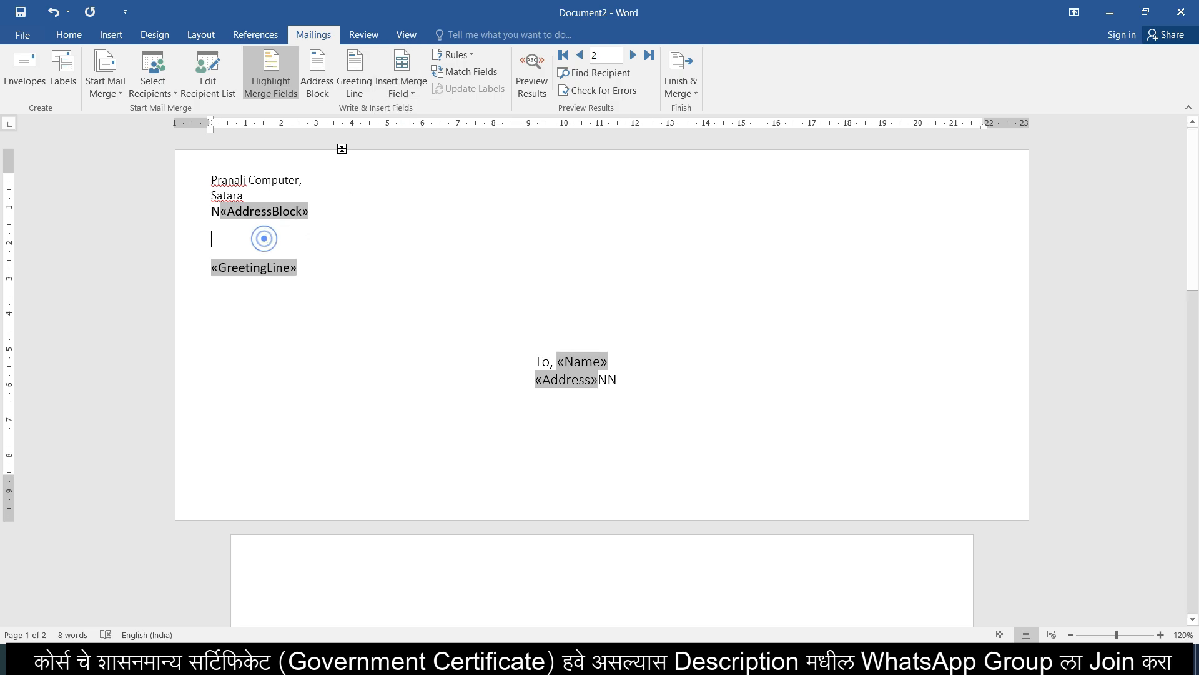
{"action": "left_click", "coordinate": [412, 88]}
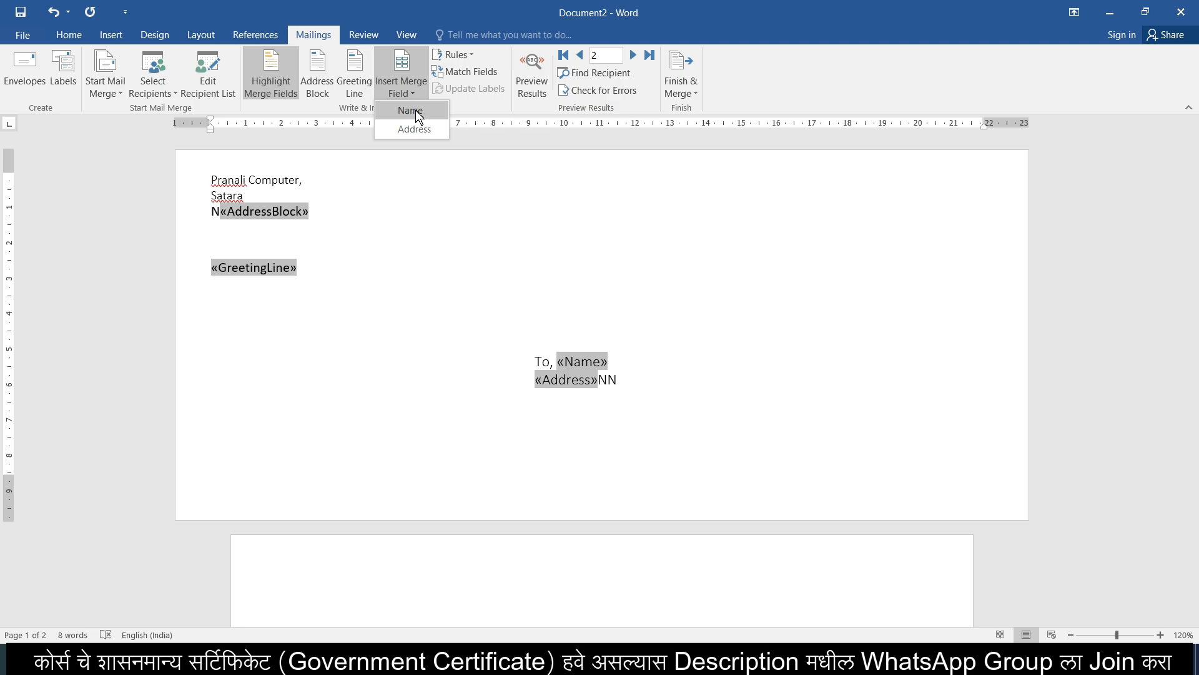
{"action": "left_click", "coordinate": [416, 115]}
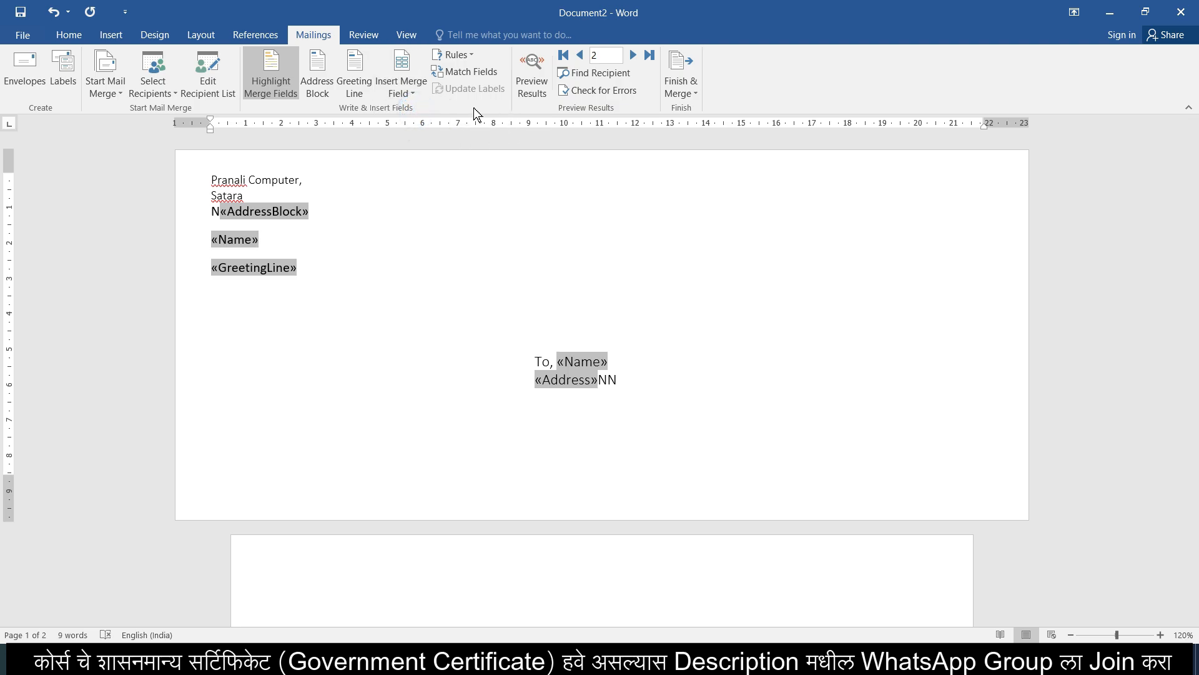
{"action": "left_click", "coordinate": [468, 56]}
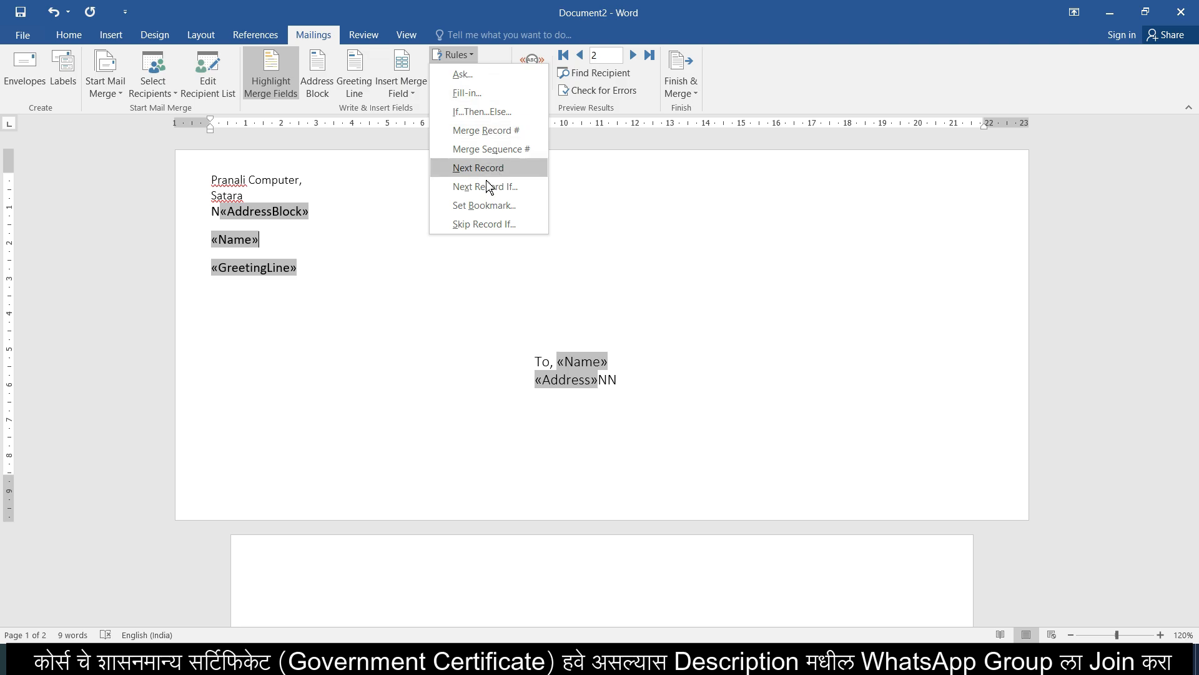
{"action": "left_click", "coordinate": [437, 256]}
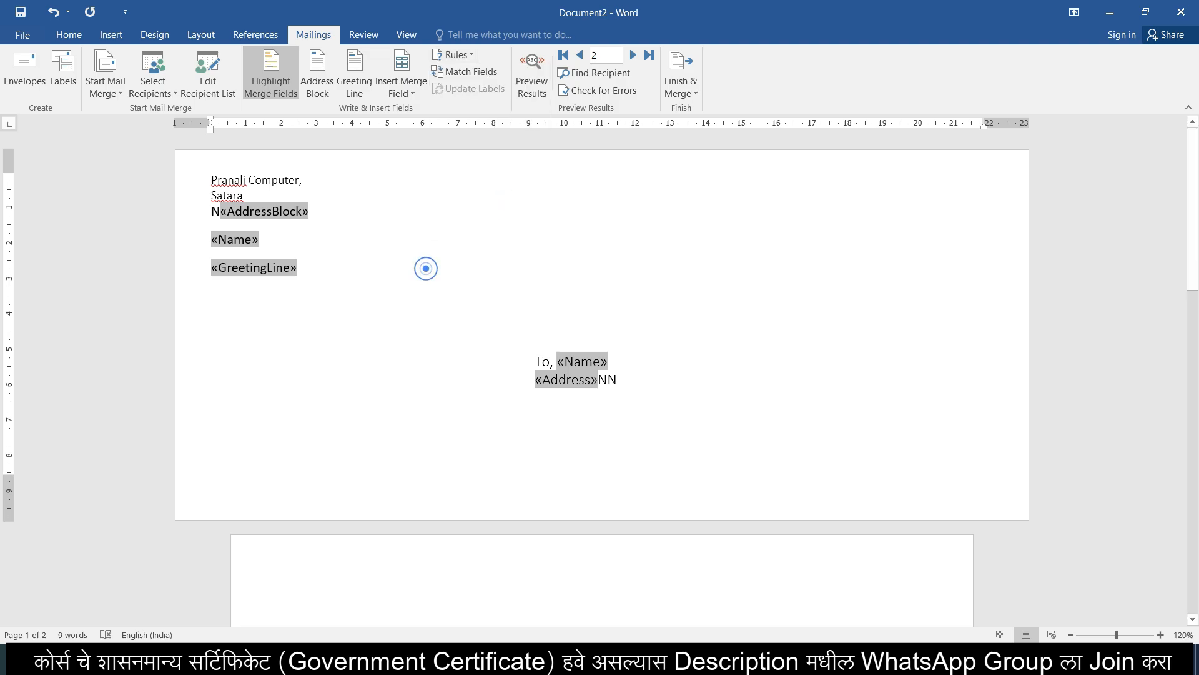
- Preview the merge results for record 2 in place of the merge field codes
{"action": "left_click", "coordinate": [537, 83]}
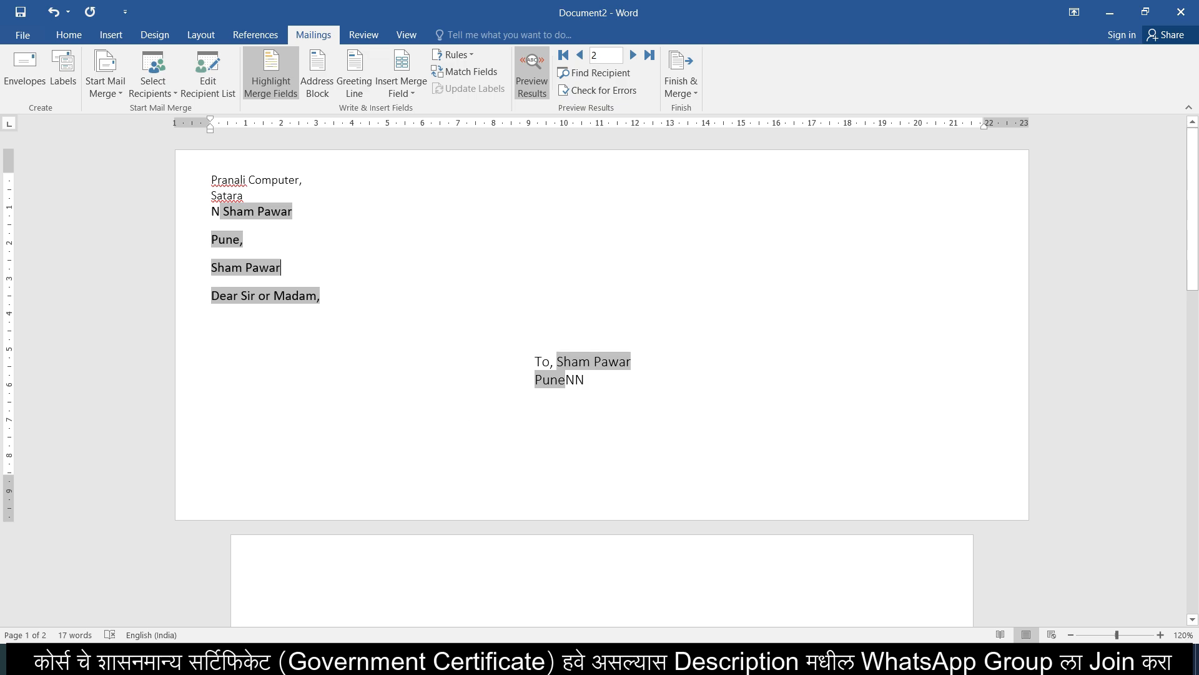
{"action": "left_click", "coordinate": [531, 76]}
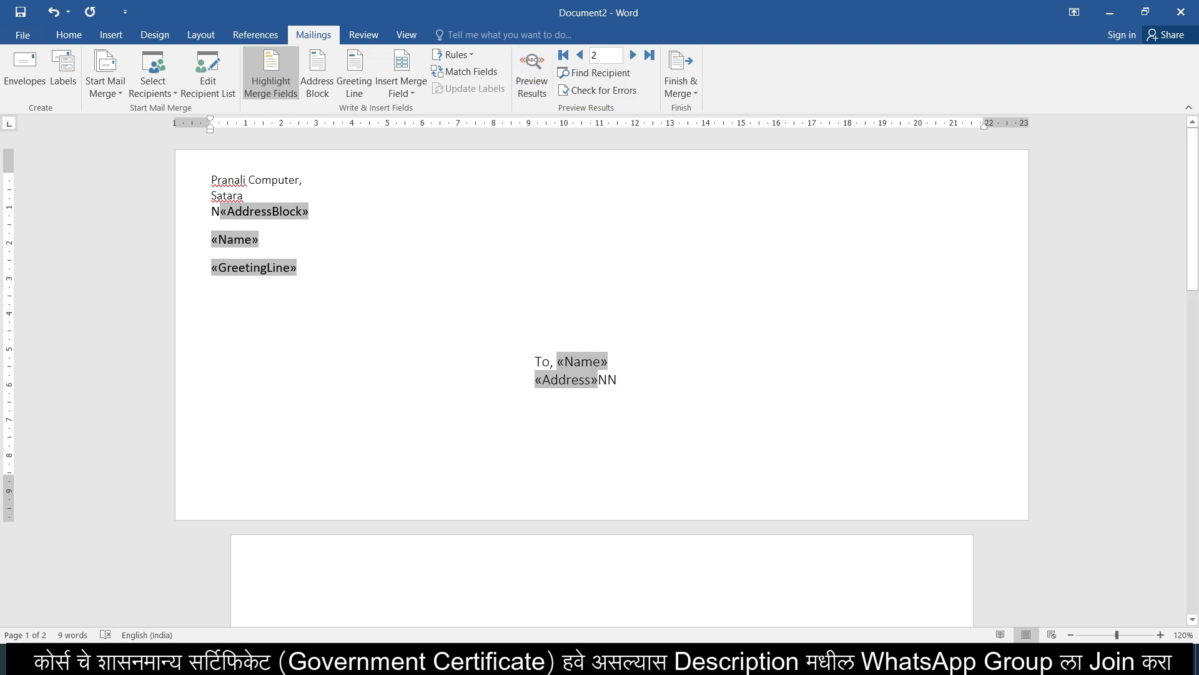
{"action": "left_click", "coordinate": [524, 79]}
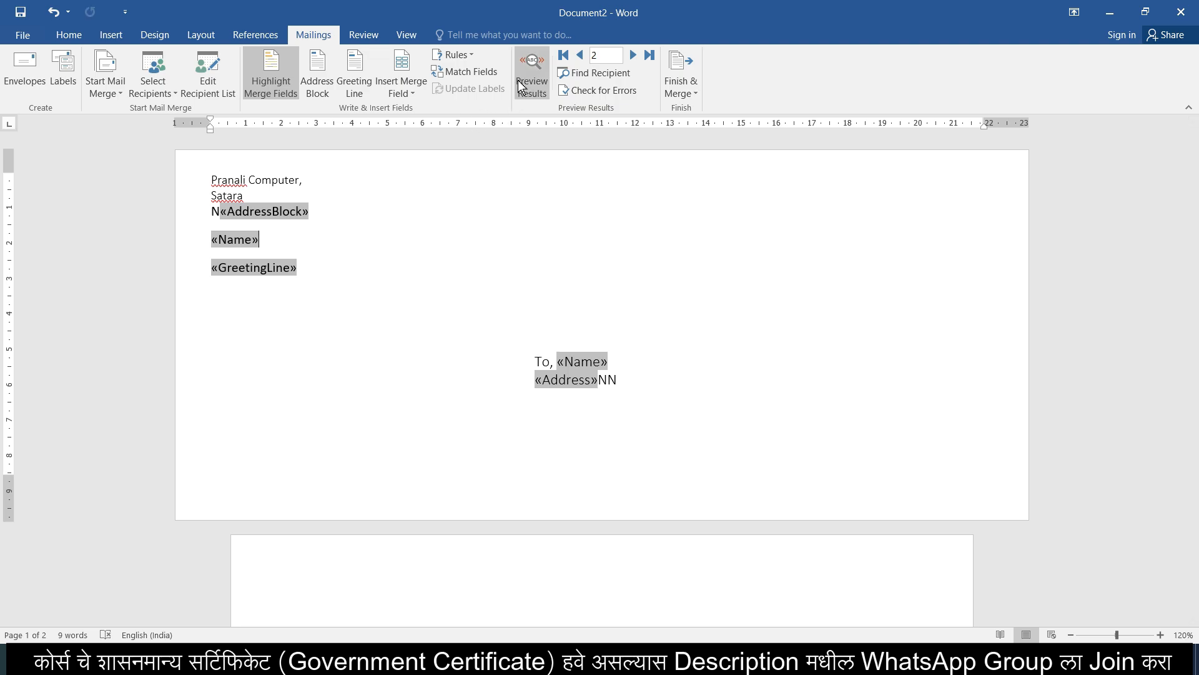
- View the recipient search and merge error checking options, and close each without running it
{"action": "left_click", "coordinate": [595, 74]}
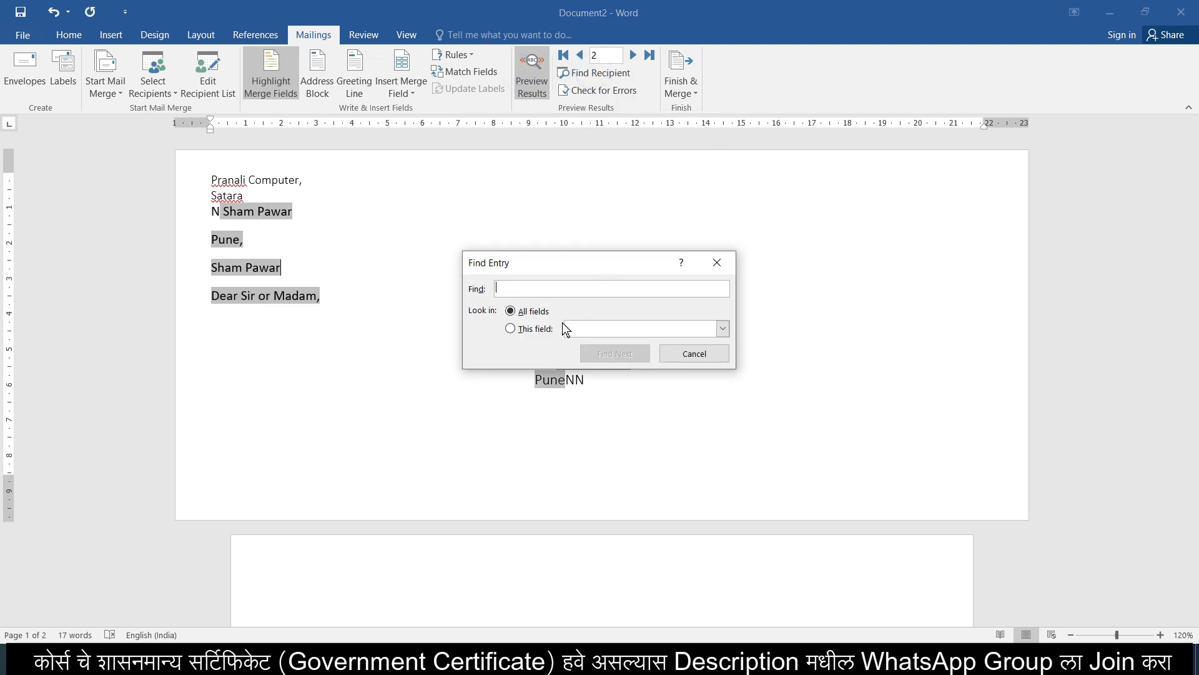
{"action": "left_click", "coordinate": [698, 353]}
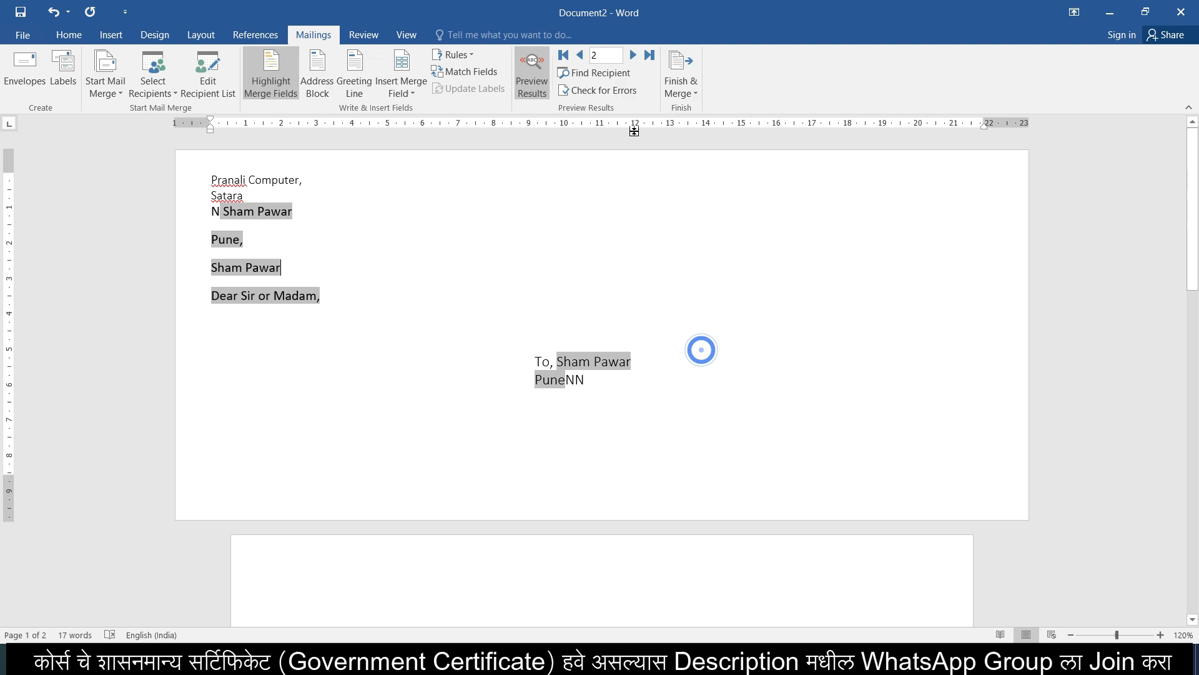
{"action": "left_click", "coordinate": [617, 93]}
{"action": "left_click", "coordinate": [701, 252]}
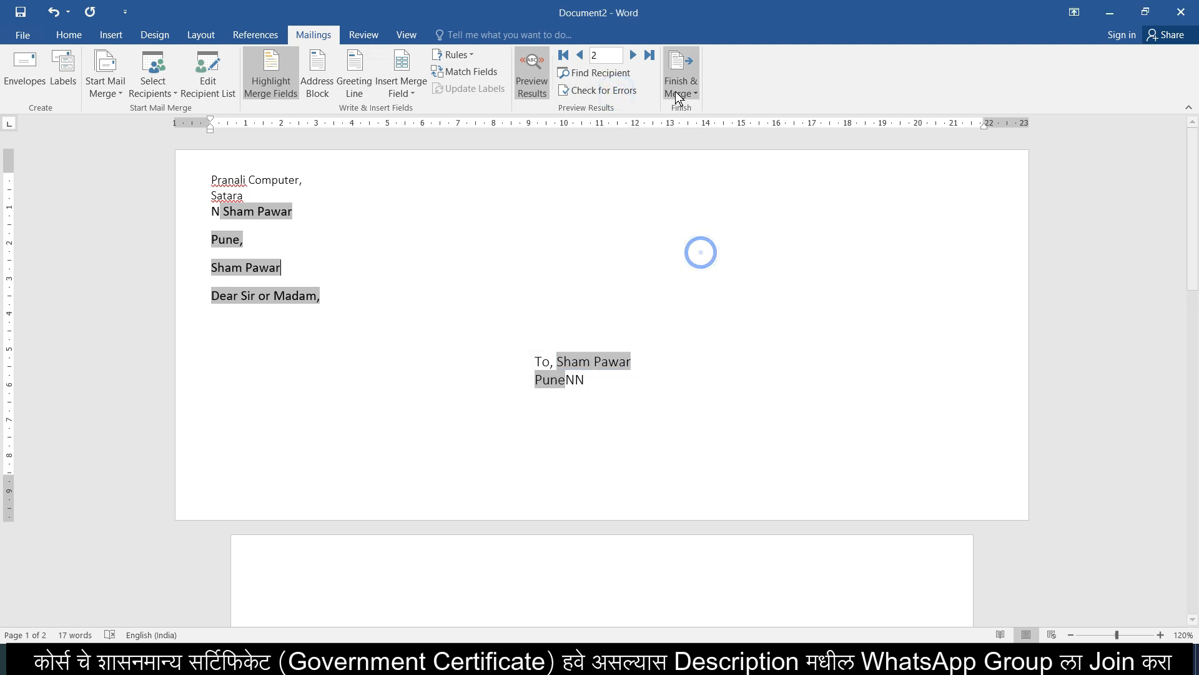
{"action": "left_click", "coordinate": [677, 91]}
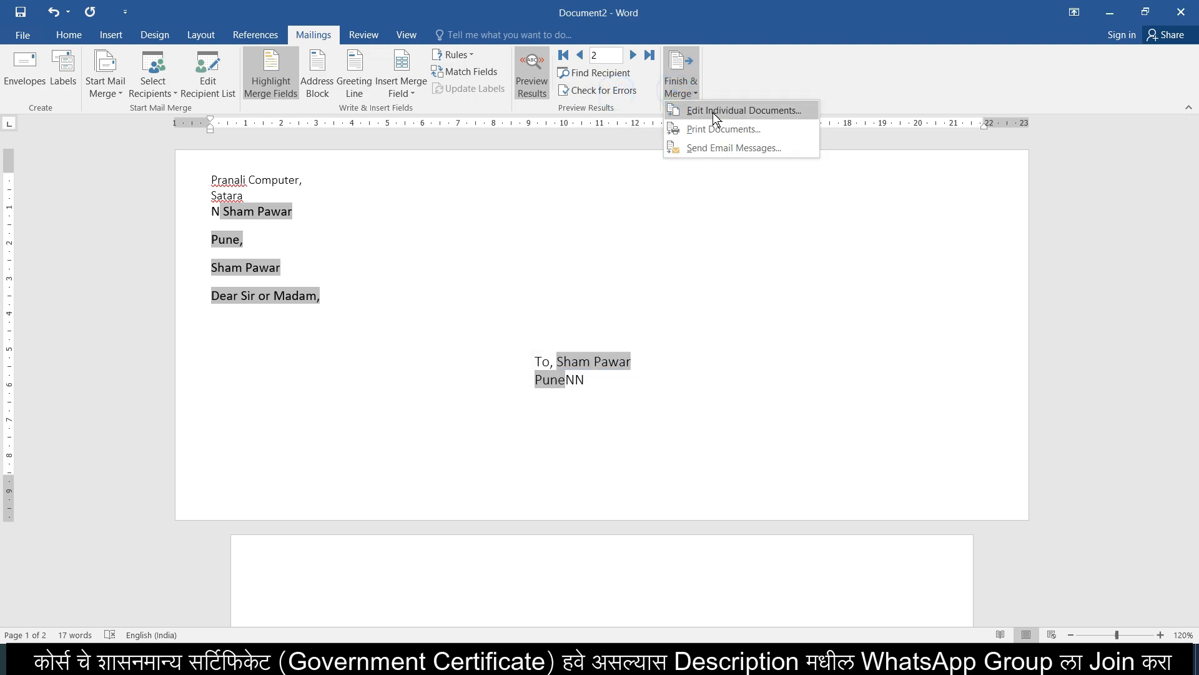
{"action": "left_click", "coordinate": [573, 212]}
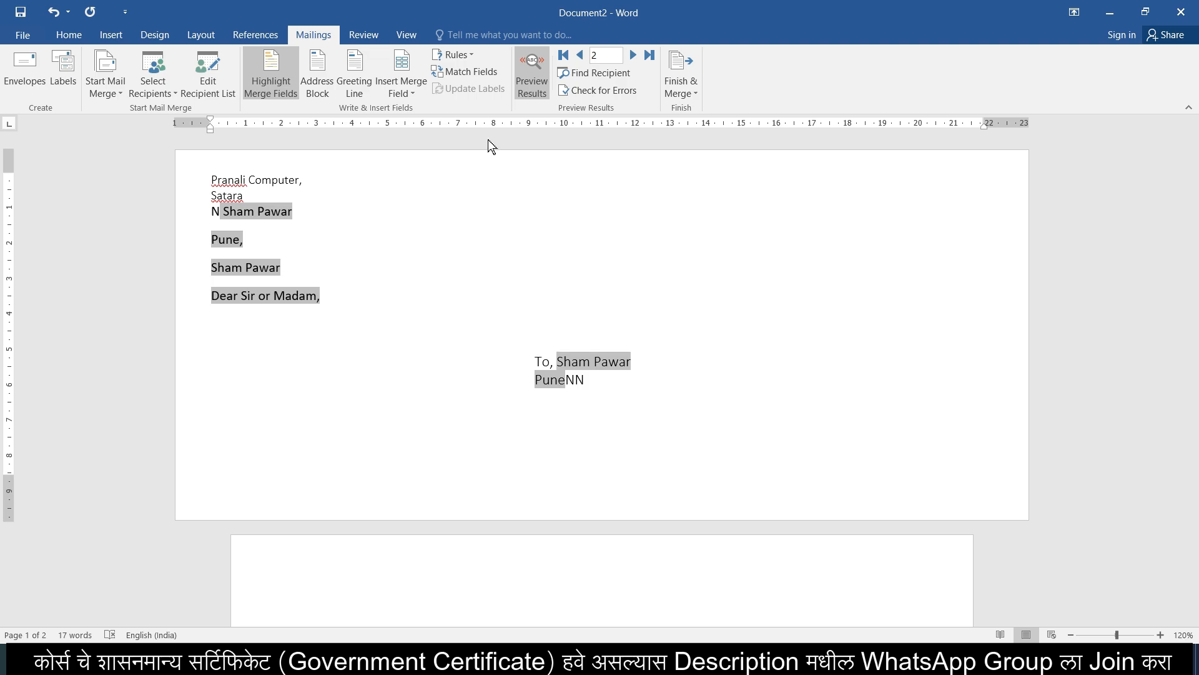